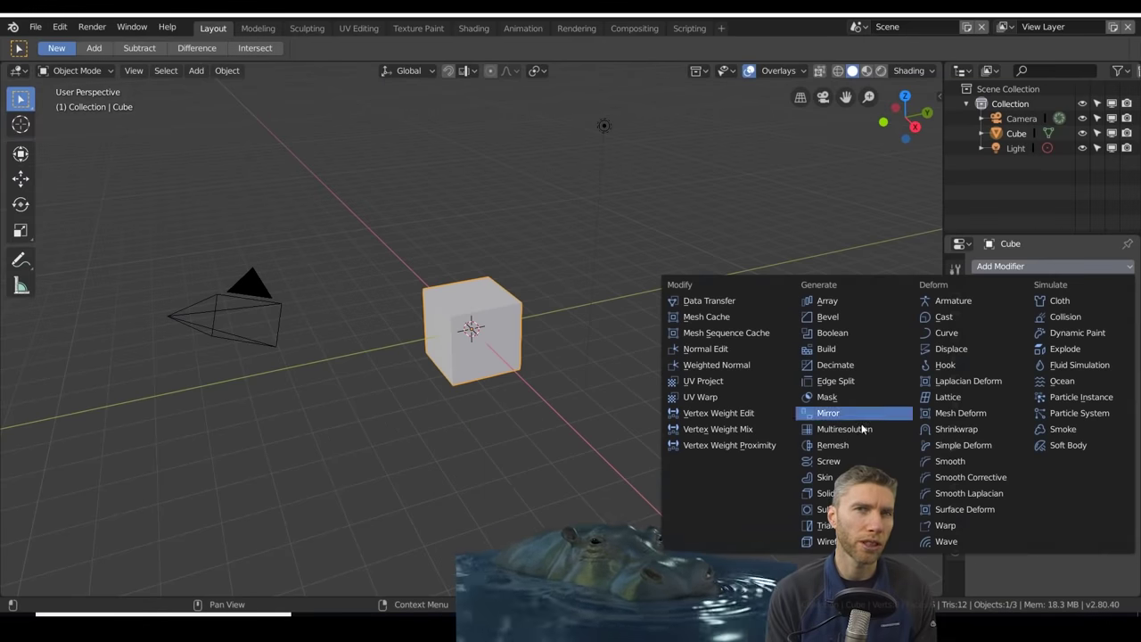
Add a Subdivision Surface modifier to the default cube so it rounds into a sphere
left_click(825, 509)
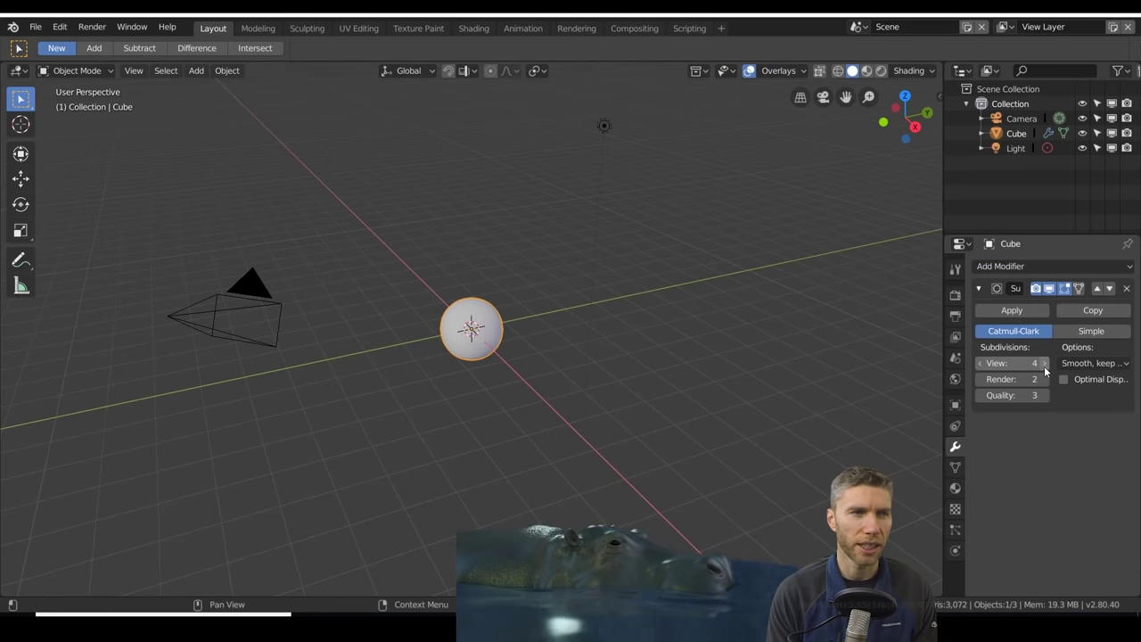
In the Sculpting workspace, enable Dyntopo with Constant Detail
left_click(309, 29)
left_click(955, 191)
scroll(1051, 401, "down", 3)
left_click(988, 536)
left_click(1092, 590)
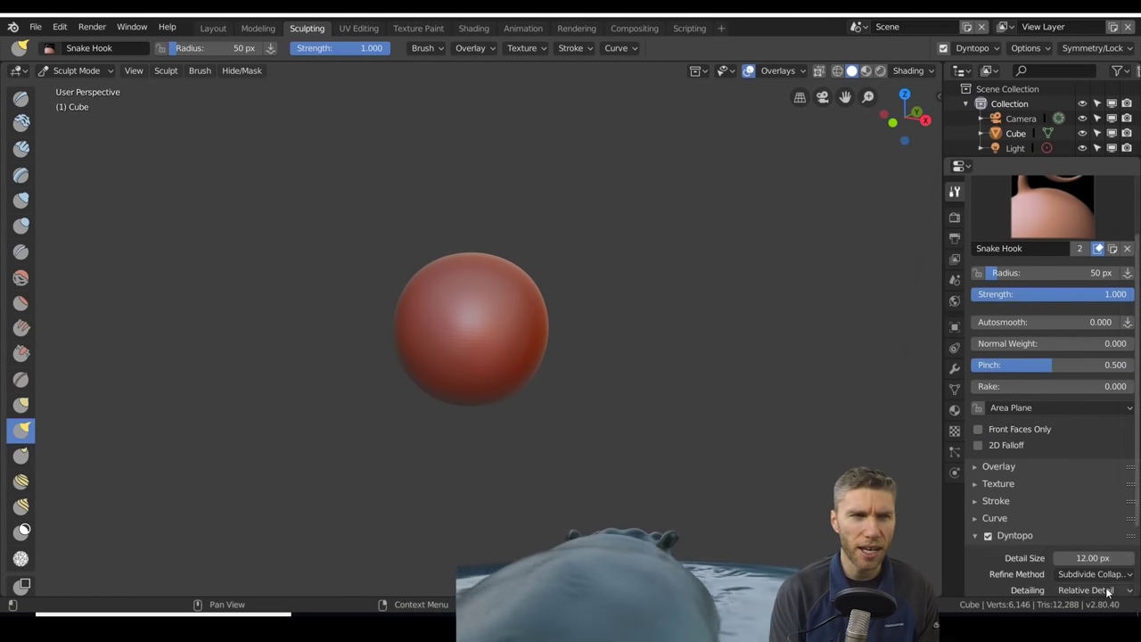
scroll(515, 391, "up", 9, "ctrl")
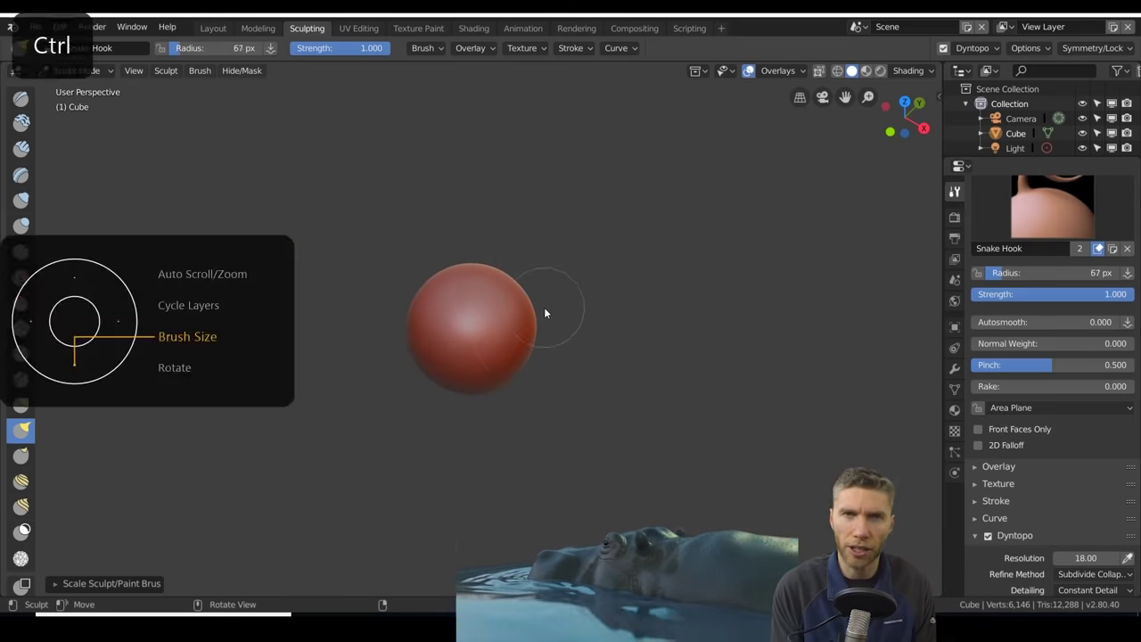
Pull the sphere out into a long, elongated blob with Snake Hook
left_click_drag(544, 308, 589, 287)
left_click_drag(603, 374, 649, 345, "shift")
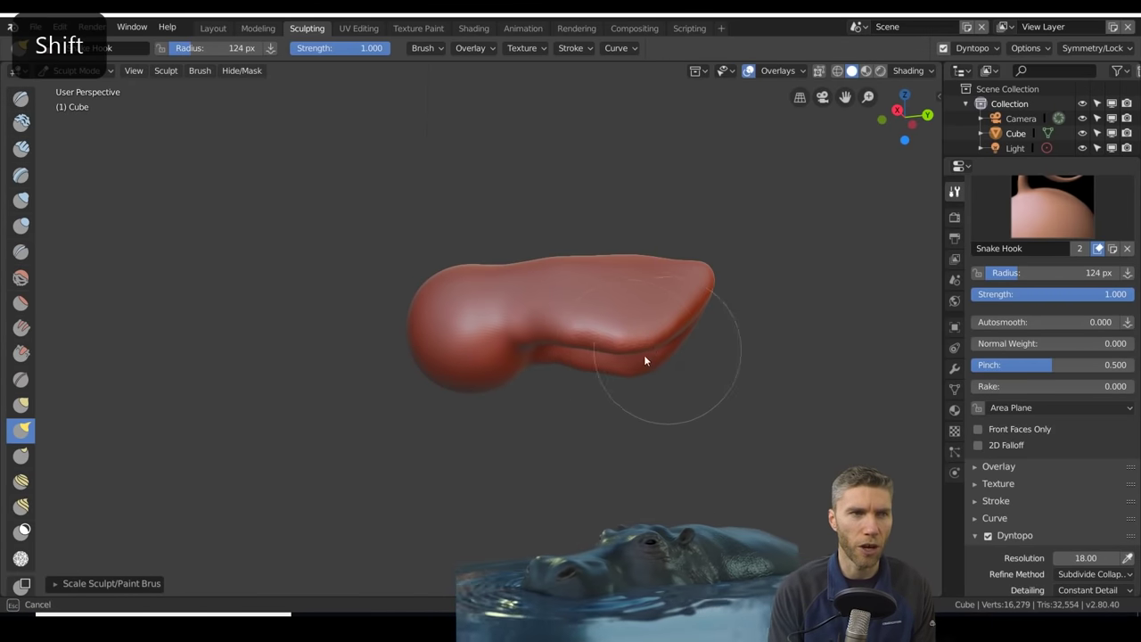
middle_click_drag(649, 345, 490, 314)
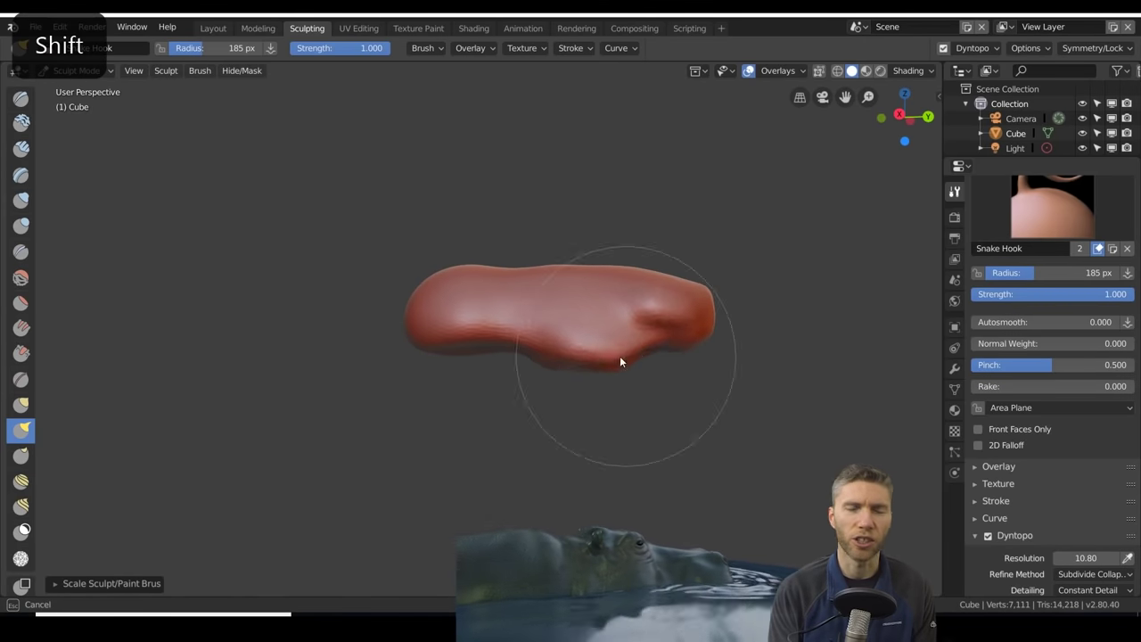
left_click_drag(611, 411, 767, 348)
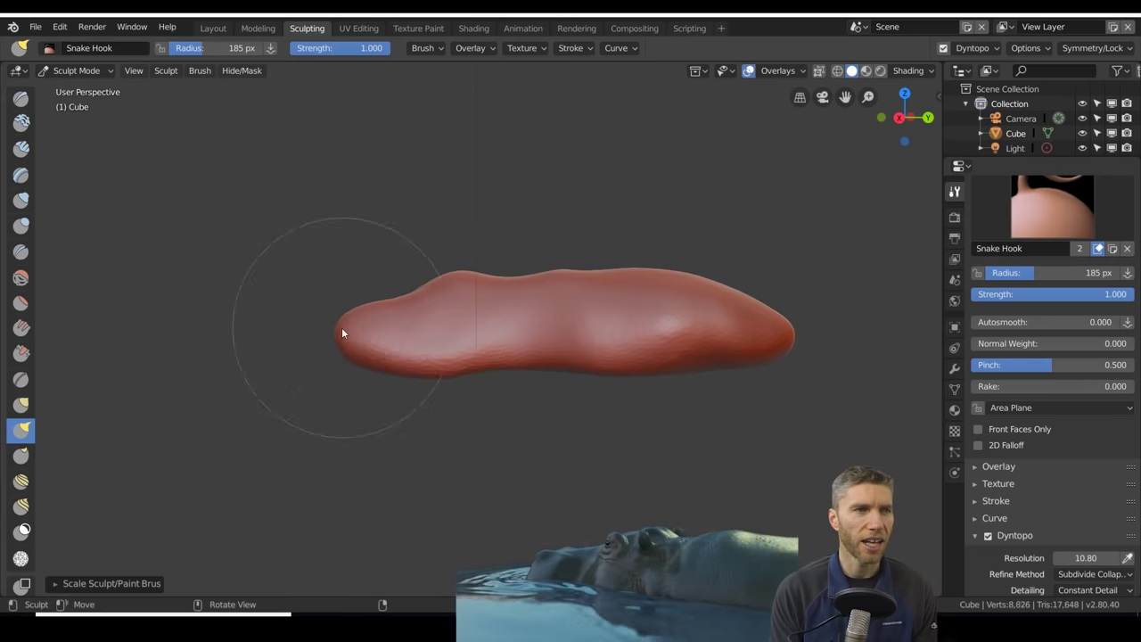
middle_click_drag(797, 336, 615, 371, "shift")
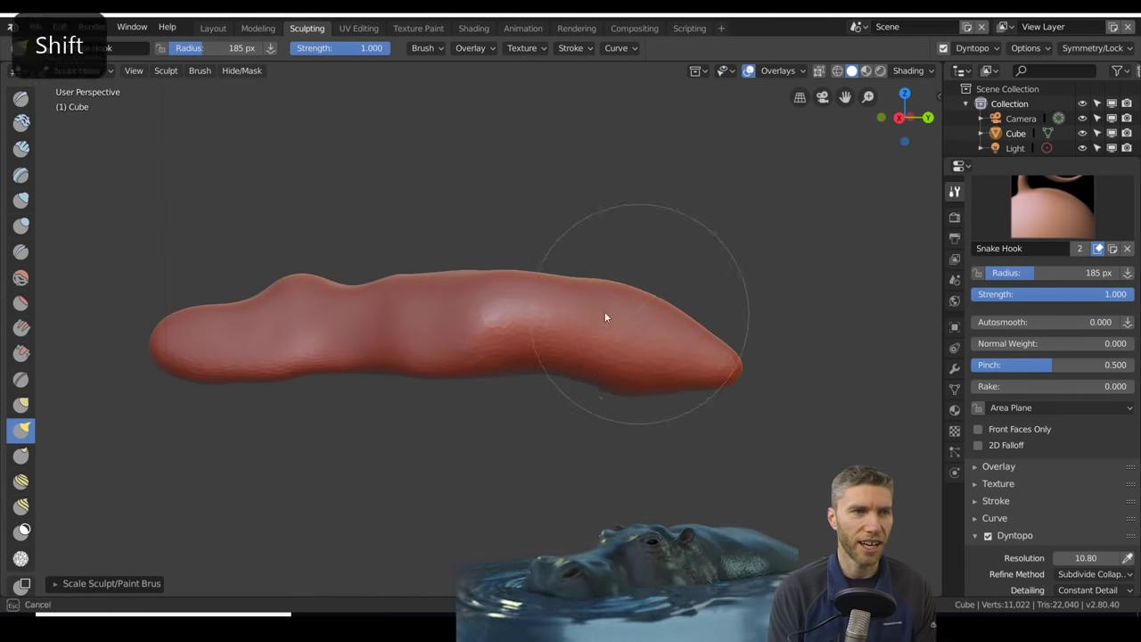
mouse_move(430, 353)
middle_mouse_down()
mouse_move(588, 423)
mouse_move(351, 401)
mouse_move(497, 483)
middle_mouse_up()
mouse_move(477, 529)
middle_mouse_down()
mouse_move(569, 351)
mouse_move(638, 295)
mouse_move(547, 389)
mouse_move(693, 410)
mouse_move(720, 370)
mouse_move(606, 436)
mouse_move(657, 305)
mouse_move(703, 344)
mouse_move(438, 310)
mouse_move(695, 374)
mouse_move(757, 240)
mouse_move(700, 349)
mouse_move(688, 299)
mouse_move(713, 348)
mouse_move(647, 298)
mouse_move(619, 234)
mouse_move(618, 324)
mouse_move(717, 275)
middle_mouse_up()
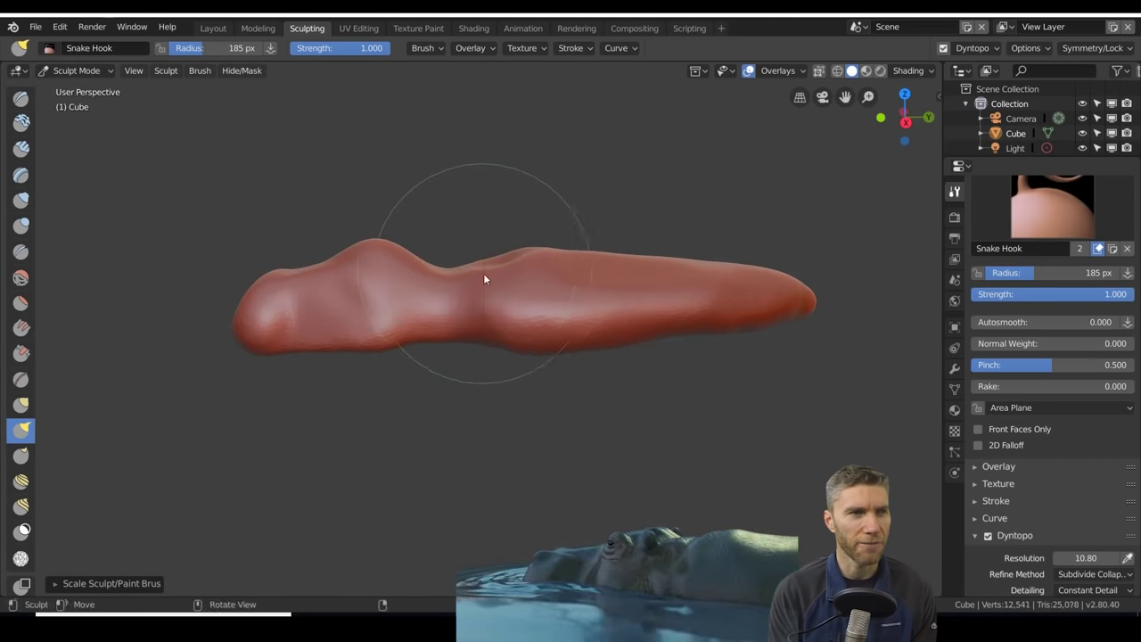
mouse_move(332, 344)
middle_mouse_down("shift")
mouse_move(815, 356)
mouse_move(571, 316)
mouse_move(638, 301)
mouse_move(253, 315)
mouse_move(526, 334)
mouse_move(524, 253)
mouse_move(779, 303)
mouse_move(521, 357)
middle_mouse_up("shift")
mouse_move(442, 268)
middle_mouse_down("ctrl")
mouse_move(580, 349)
mouse_move(489, 364)
mouse_move(532, 133)
mouse_move(268, 362)
mouse_move(433, 395)
mouse_move(377, 438)
mouse_move(706, 398)
mouse_move(609, 443)
mouse_move(702, 375)
mouse_move(610, 386)
mouse_move(641, 340)
mouse_move(520, 339)
mouse_move(502, 351)
mouse_move(692, 316)
mouse_move(609, 340)
mouse_move(670, 389)
middle_mouse_up("ctrl")
Switch to the Inflate brush and shrink it to a smaller radius
key("i")
mouse_move(698, 230)
middle_mouse_down("ctrl")
mouse_move(647, 397)
mouse_move(668, 393)
mouse_move(525, 356)
mouse_move(623, 305)
mouse_move(49, 348)
middle_mouse_up("ctrl")
mouse_move(311, 326)
middle_mouse_down()
mouse_move(640, 359)
mouse_move(538, 313)
mouse_move(443, 290)
mouse_move(421, 267)
mouse_move(761, 351)
middle_mouse_up()
key("f")
left_click(538, 313)
Save the file as hippo21.blend
left_click(36, 26)
left_click(58, 134)
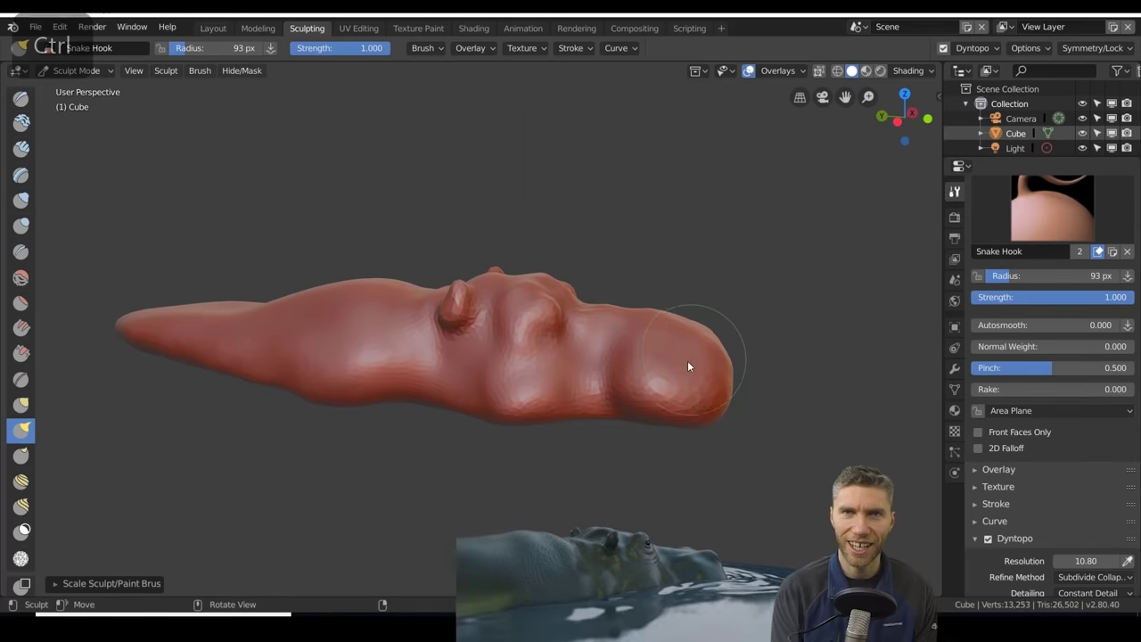
mouse_move(704, 354)
middle_mouse_down()
mouse_move(420, 469)
mouse_move(332, 396)
middle_mouse_up()
key("ctrl+z")
left_click(36, 26)
left_click(64, 155)
key("BackSpace")
type("21.blend")
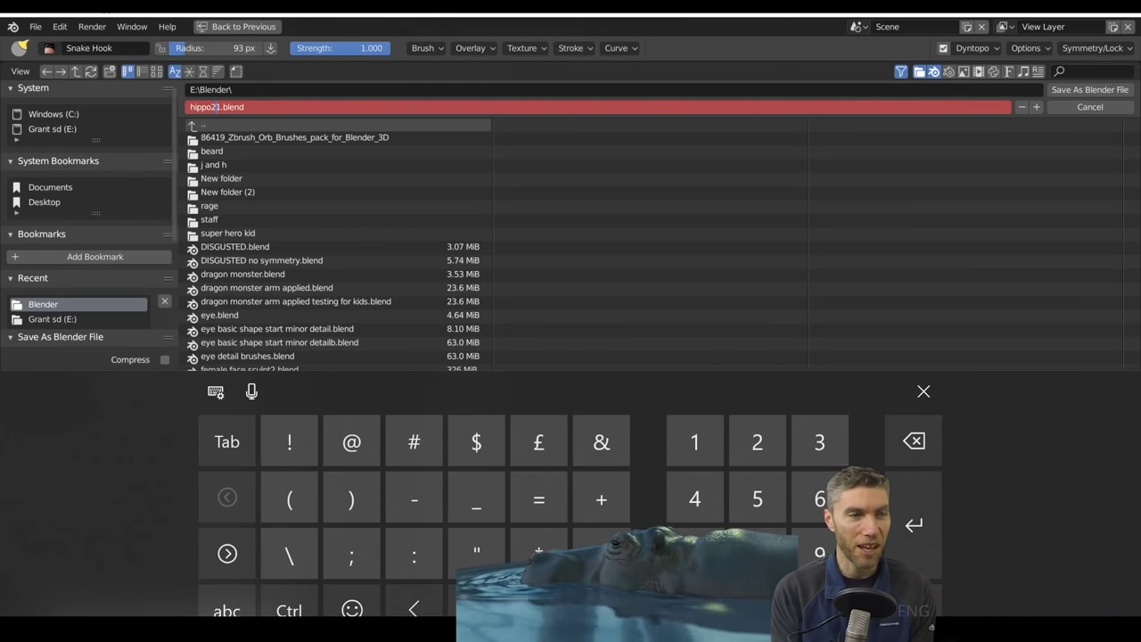
key("Return")
Inflate the head end of the body, zooming in close on it
key("i")
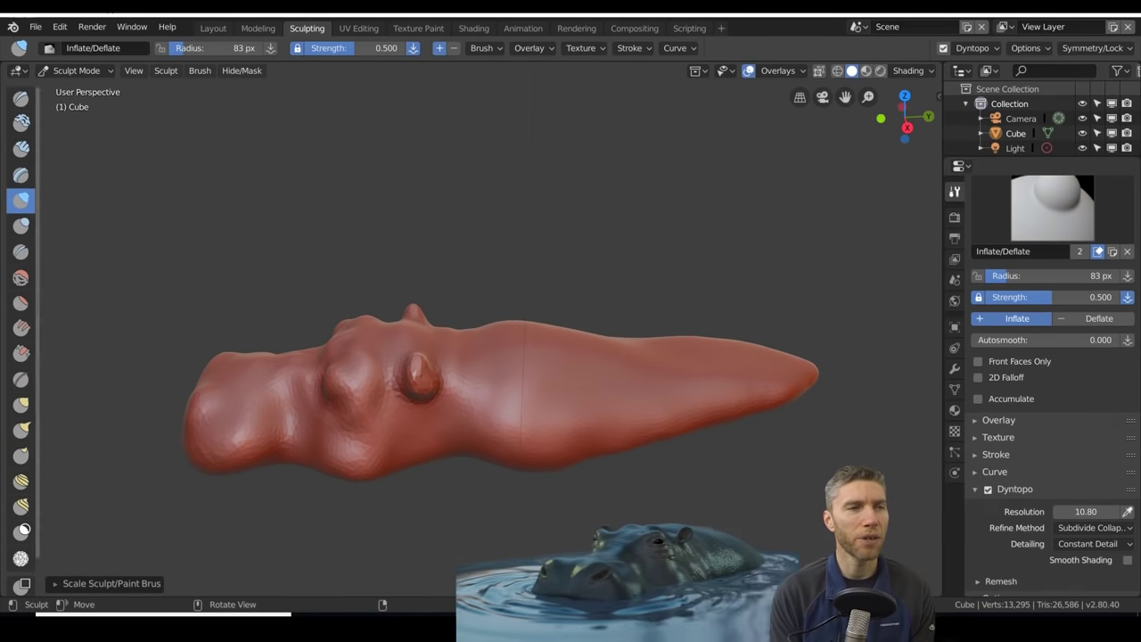
middle_click_drag(574, 331, 652, 417)
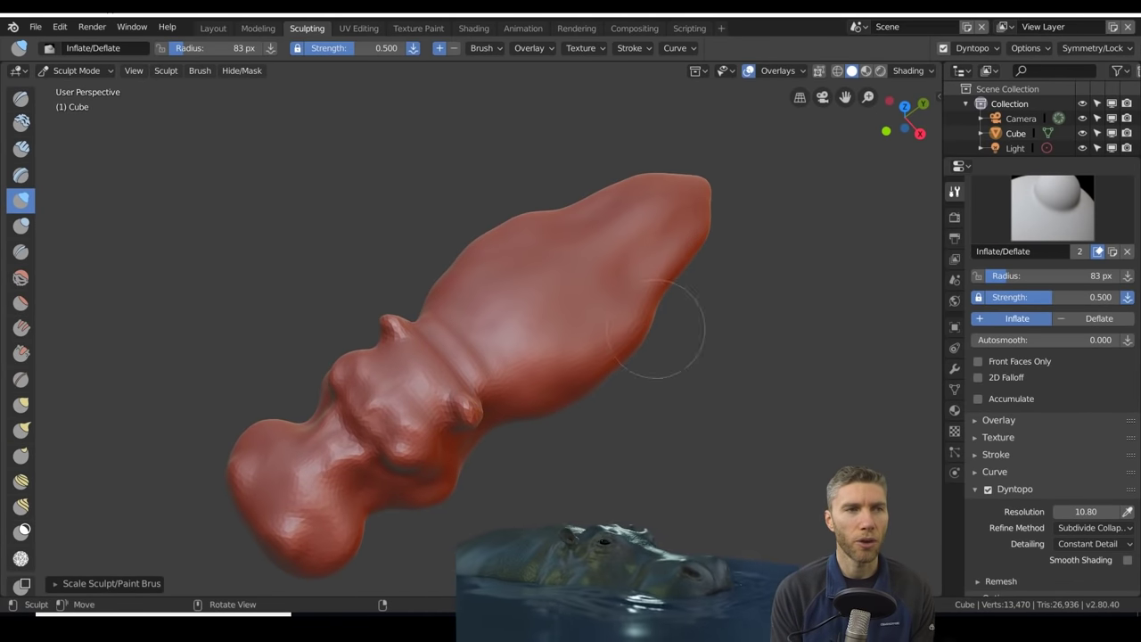
middle_click_drag(658, 321, 702, 383)
middle_click_drag(553, 286, 615, 232)
middle_click_drag(520, 388, 469, 498, "ctrl")
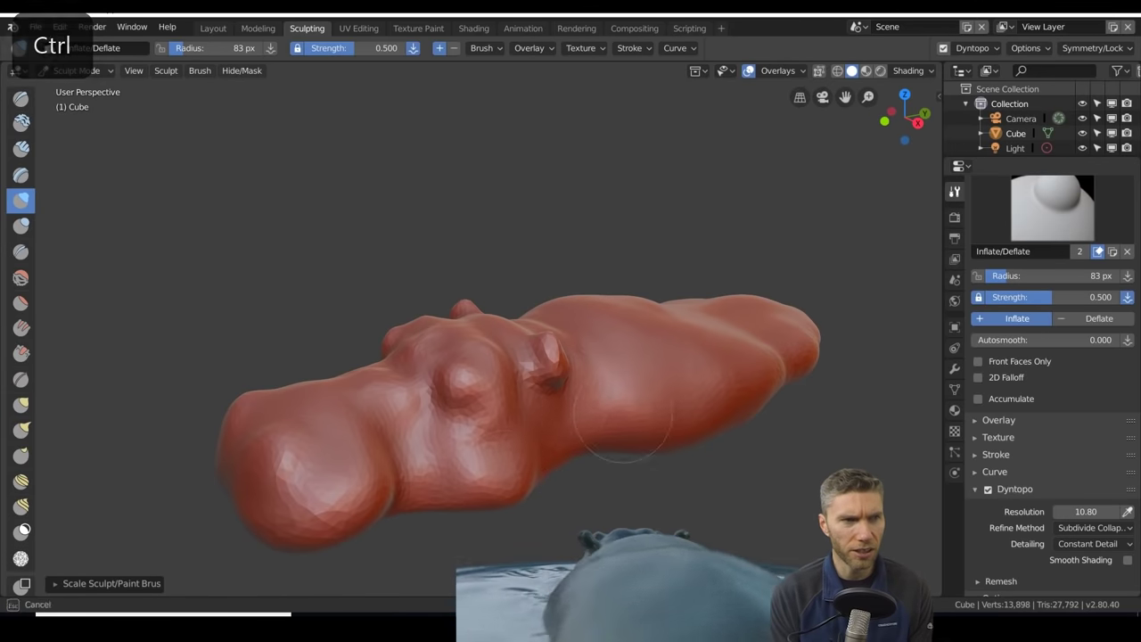
mouse_move(531, 414)
middle_mouse_down("shift")
mouse_move(650, 420)
mouse_move(637, 382)
mouse_move(674, 330)
mouse_move(606, 370)
mouse_move(638, 317)
mouse_move(637, 375)
mouse_move(535, 357)
mouse_move(535, 294)
mouse_move(313, 155)
middle_mouse_up("shift")
Add small raised Draw-brush strokes to the hippo head's surface
key("x")
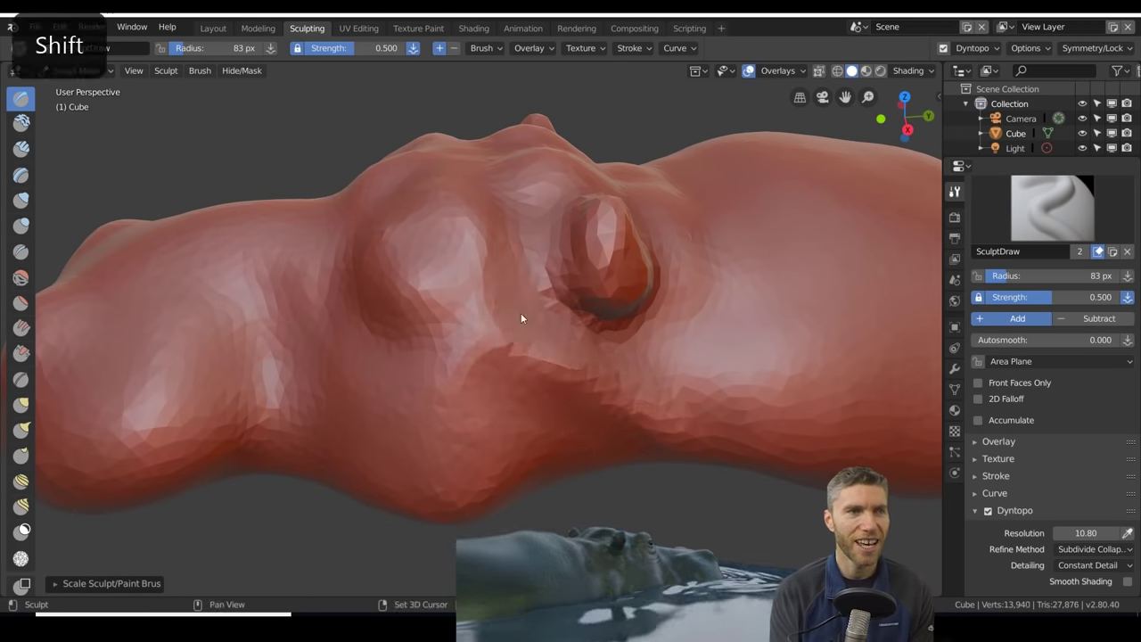
mouse_move(346, 465)
middle_mouse_down("ctrl")
mouse_move(506, 304)
mouse_move(652, 326)
mouse_move(743, 323)
mouse_move(780, 223)
middle_mouse_up("ctrl")
left_click_drag(780, 223, 756, 264)
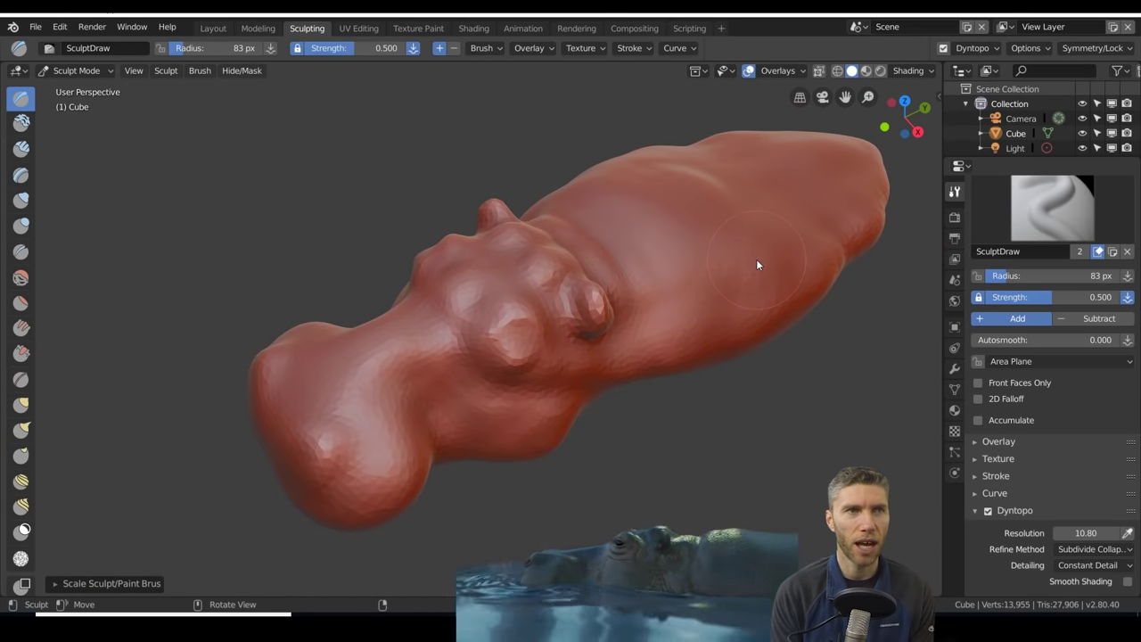
mouse_move(756, 264)
middle_mouse_down()
mouse_move(547, 420)
mouse_move(650, 349)
mouse_move(568, 282)
middle_mouse_up()
mouse_move(484, 311)
middle_mouse_down()
mouse_move(557, 258)
mouse_move(656, 247)
mouse_move(749, 210)
mouse_move(679, 237)
mouse_move(591, 301)
mouse_move(491, 273)
mouse_move(644, 365)
mouse_move(514, 361)
middle_mouse_up()
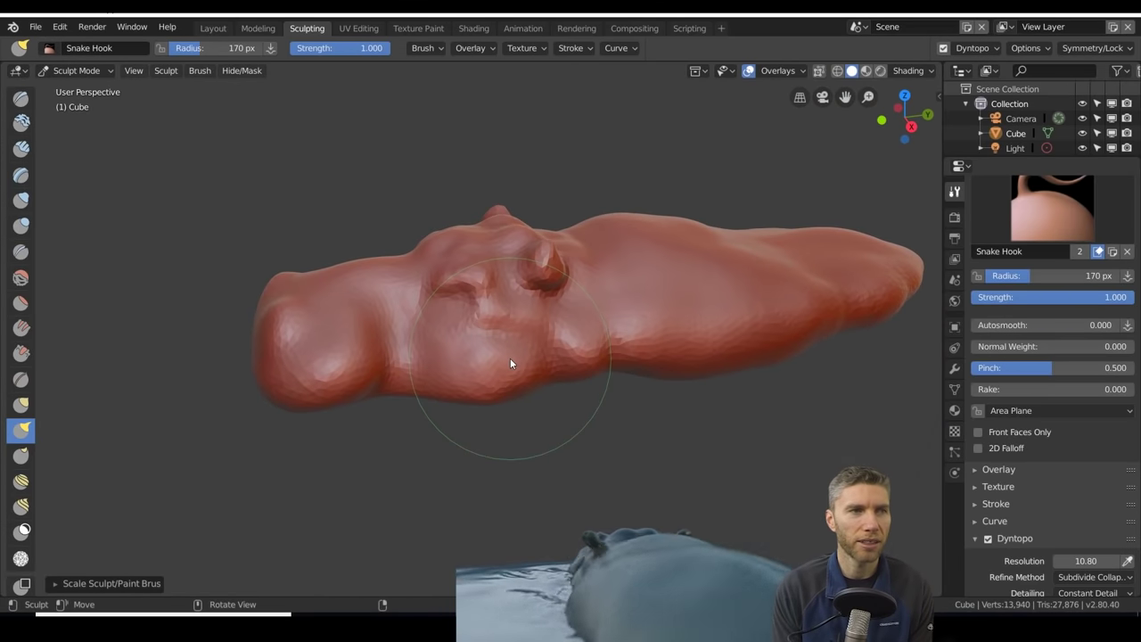
Keep shaping the brows and snout with the Draw brush from front and side views
key("x")
scroll(642, 330, "up", 2)
mouse_move(675, 351)
middle_mouse_down("ctrl")
mouse_move(632, 377)
mouse_move(580, 333)
mouse_move(672, 327)
middle_mouse_up("ctrl")
mouse_move(532, 335)
middle_mouse_down()
mouse_move(387, 363)
mouse_move(610, 274)
mouse_move(681, 337)
mouse_move(776, 331)
mouse_move(617, 330)
middle_mouse_up()
mouse_move(544, 421)
middle_mouse_down()
mouse_move(540, 387)
mouse_move(530, 422)
mouse_move(543, 280)
mouse_move(514, 328)
mouse_move(501, 270)
mouse_move(585, 329)
mouse_move(456, 363)
mouse_move(522, 360)
mouse_move(584, 393)
mouse_move(624, 437)
mouse_move(607, 312)
mouse_move(468, 249)
mouse_move(537, 401)
mouse_move(591, 375)
middle_mouse_up()
key("k")
Zoom onto the head and build up the area around the eye with the Draw brush
scroll(624, 380, "down", 5)
middle_click_drag(657, 387, 163, 167, "ctrl")
key("x")
scroll(575, 287, "up", 3)
scroll(593, 273, "up", 2)
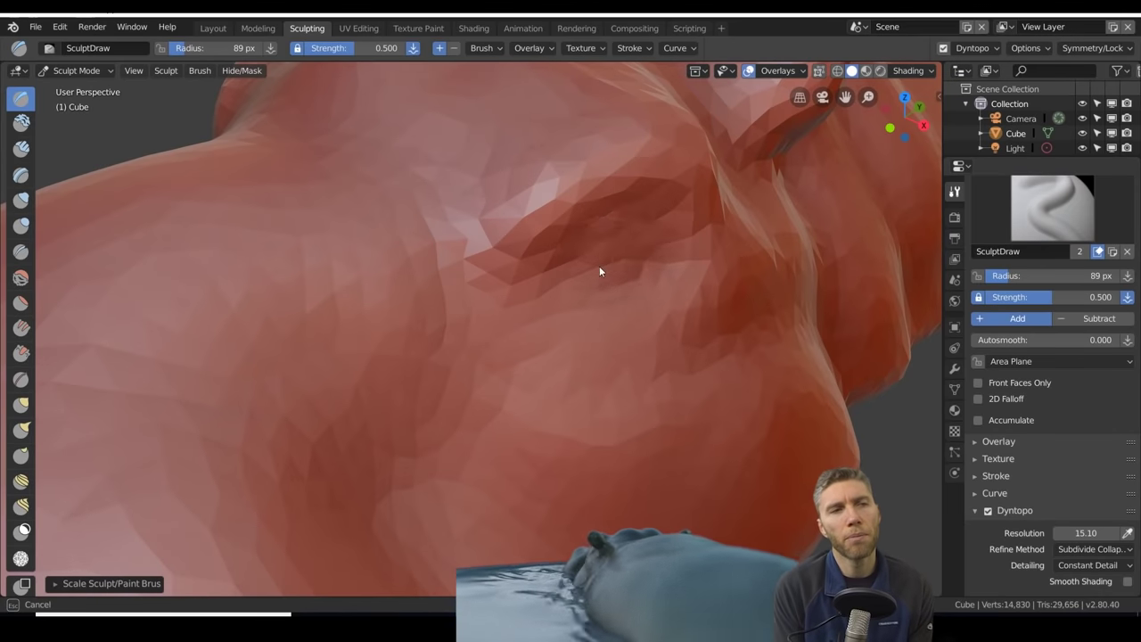
scroll(673, 325, "up", 2)
left_click_drag(581, 336, 624, 343)
Refine the eye bump and its creased socket rim from several angles
middle_click_drag(624, 343, 754, 335)
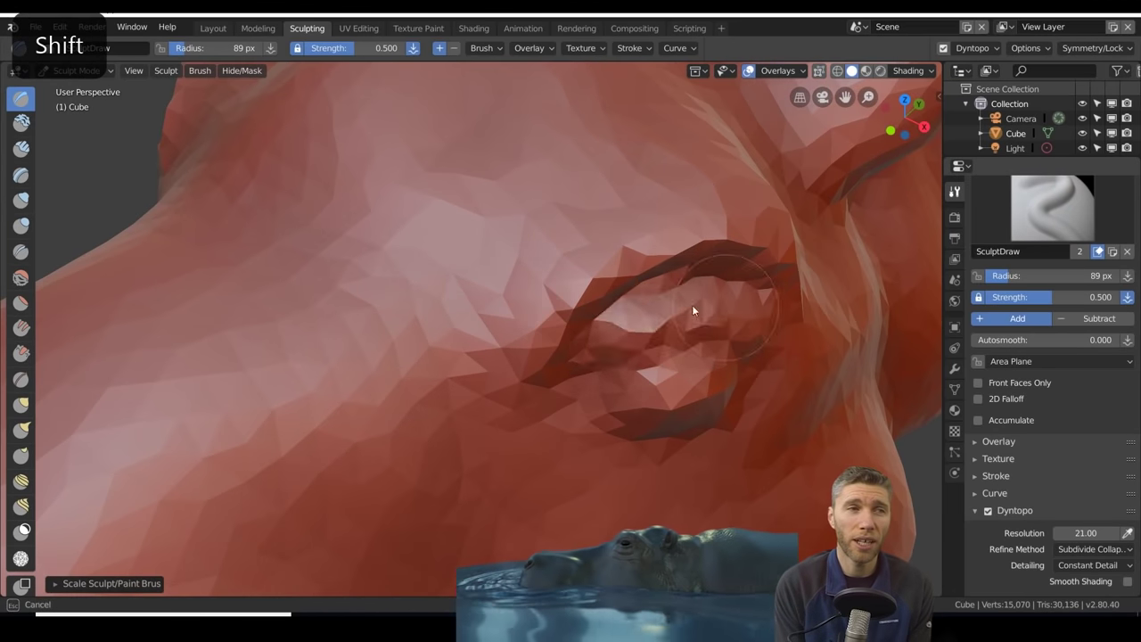
mouse_move(647, 415)
middle_mouse_down("shift")
mouse_move(690, 354)
mouse_move(659, 275)
mouse_move(797, 255)
mouse_move(590, 359)
mouse_move(501, 303)
middle_mouse_up("shift")
mouse_move(553, 278)
middle_mouse_down("ctrl")
mouse_move(608, 402)
mouse_move(579, 365)
middle_mouse_up("ctrl")
mouse_move(580, 365)
middle_mouse_down("shift")
mouse_move(559, 344)
mouse_move(615, 254)
mouse_move(610, 343)
mouse_move(404, 199)
mouse_move(680, 266)
mouse_move(536, 186)
mouse_move(438, 293)
mouse_move(247, 298)
mouse_move(624, 237)
mouse_move(437, 234)
mouse_move(726, 229)
mouse_move(716, 296)
middle_mouse_up("shift")
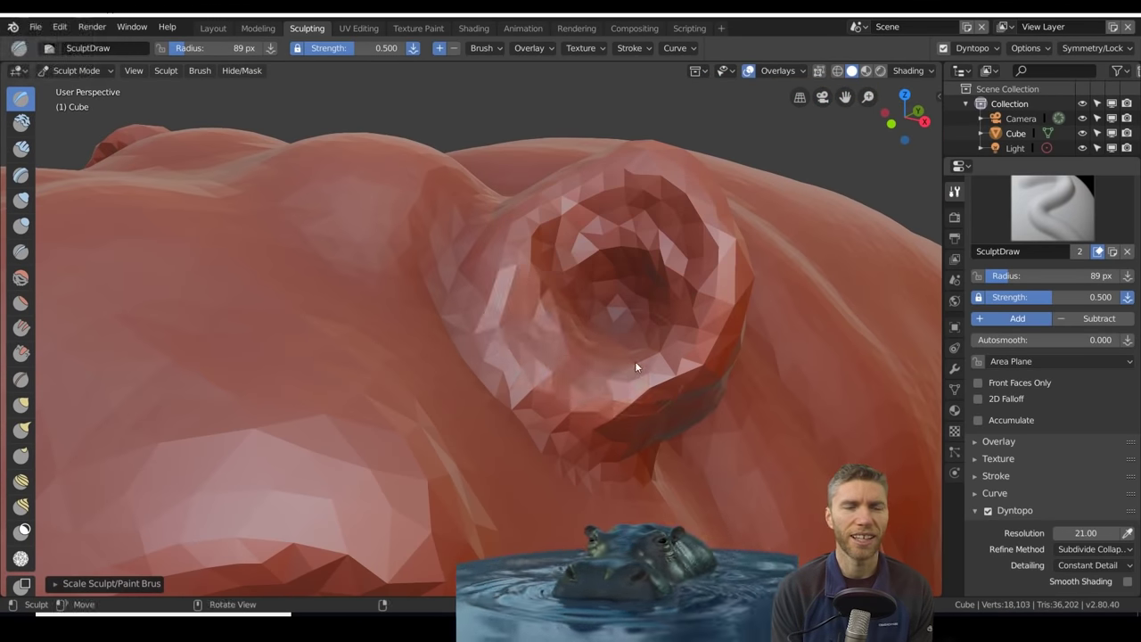
mouse_move(455, 333)
middle_mouse_down("ctrl")
mouse_move(537, 354)
mouse_move(397, 282)
middle_mouse_up("ctrl")
mouse_move(423, 240)
middle_mouse_down()
mouse_move(495, 276)
mouse_move(458, 316)
mouse_move(535, 179)
mouse_move(537, 220)
mouse_move(604, 255)
mouse_move(502, 448)
mouse_move(756, 301)
mouse_move(607, 289)
mouse_move(593, 302)
mouse_move(640, 333)
mouse_move(698, 330)
mouse_move(672, 289)
mouse_move(132, 314)
middle_mouse_up()
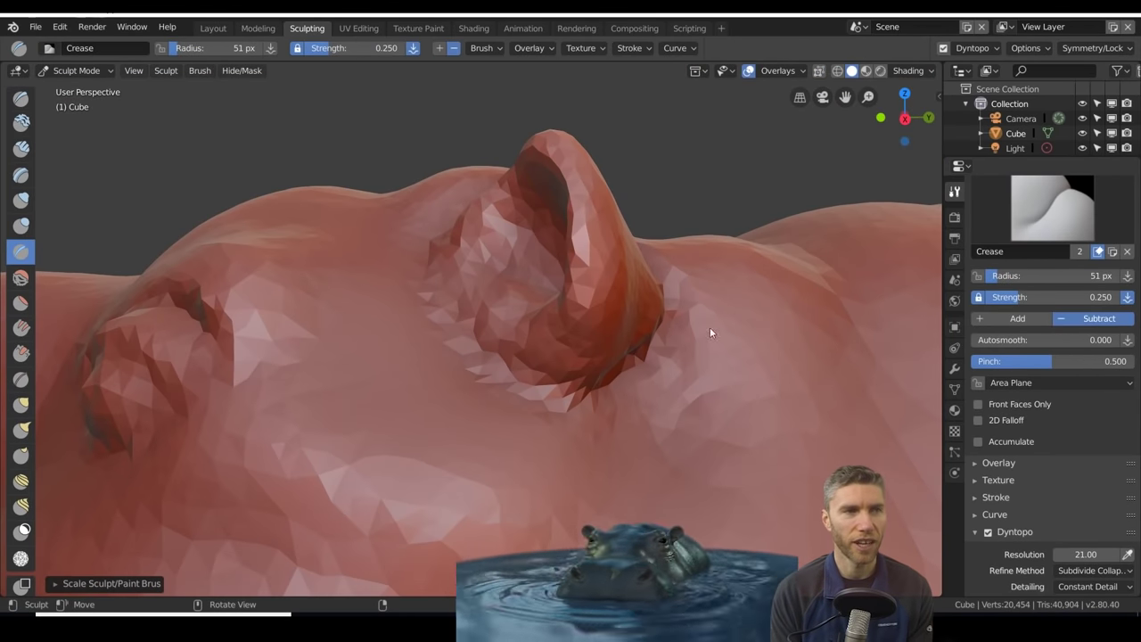
Pull the crater up into a tall, cupped ear with Snake Hook
left_click(1014, 319)
middle_click_drag(847, 254, 679, 178)
mouse_move(593, 276)
middle_mouse_down("ctrl")
mouse_move(713, 382)
mouse_move(649, 386)
mouse_move(531, 331)
mouse_move(678, 337)
mouse_move(675, 298)
middle_mouse_up("ctrl")
key("k")
left_click_drag(676, 298, 465, 220)
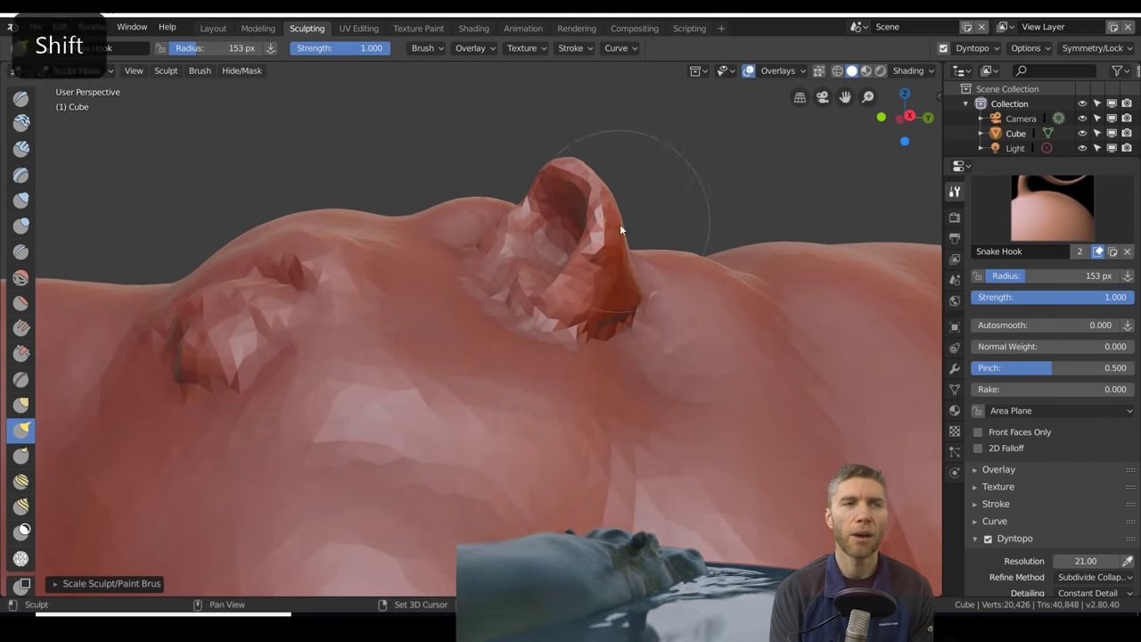
middle_click_drag(465, 220, 608, 279)
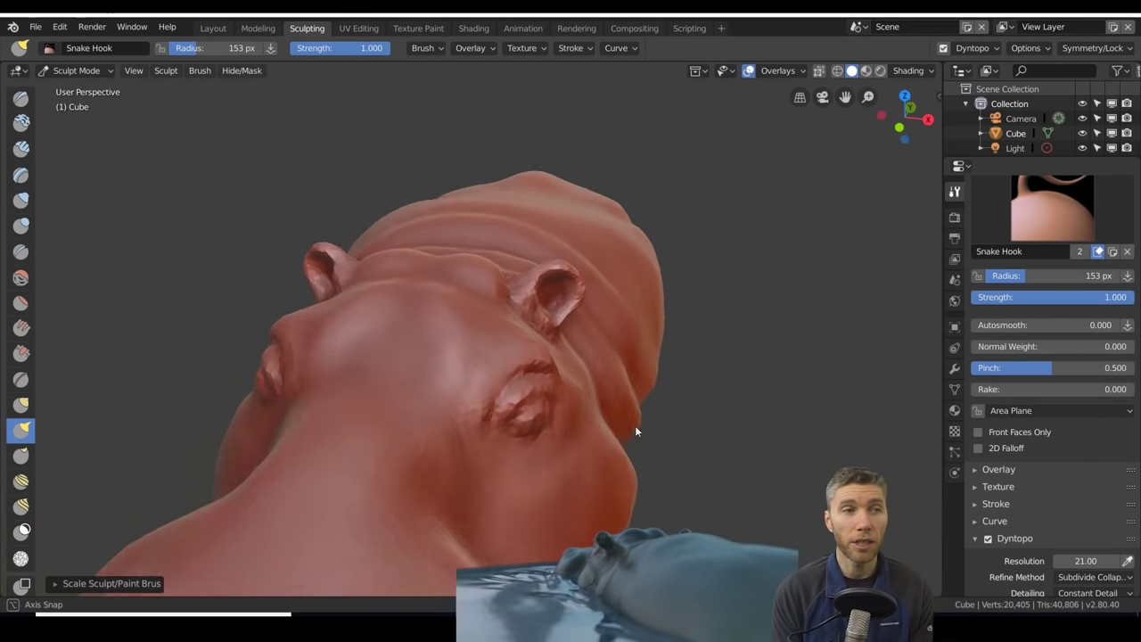
mouse_move(667, 228)
middle_mouse_down()
mouse_move(349, 267)
mouse_move(619, 386)
mouse_move(606, 227)
mouse_move(665, 317)
mouse_move(455, 351)
mouse_move(650, 377)
mouse_move(604, 313)
mouse_move(420, 425)
mouse_move(624, 425)
mouse_move(479, 377)
mouse_move(678, 404)
mouse_move(562, 357)
mouse_move(460, 469)
mouse_move(519, 457)
mouse_move(586, 332)
mouse_move(649, 412)
mouse_move(547, 390)
mouse_move(618, 382)
mouse_move(583, 400)
mouse_move(583, 444)
mouse_move(653, 428)
mouse_move(517, 422)
mouse_move(487, 454)
mouse_move(604, 433)
mouse_move(634, 500)
mouse_move(18, 258)
middle_mouse_up()
Crease and inflate the head, checking its side profile
left_click(19, 254)
middle_click_drag(223, 285, 346, 304)
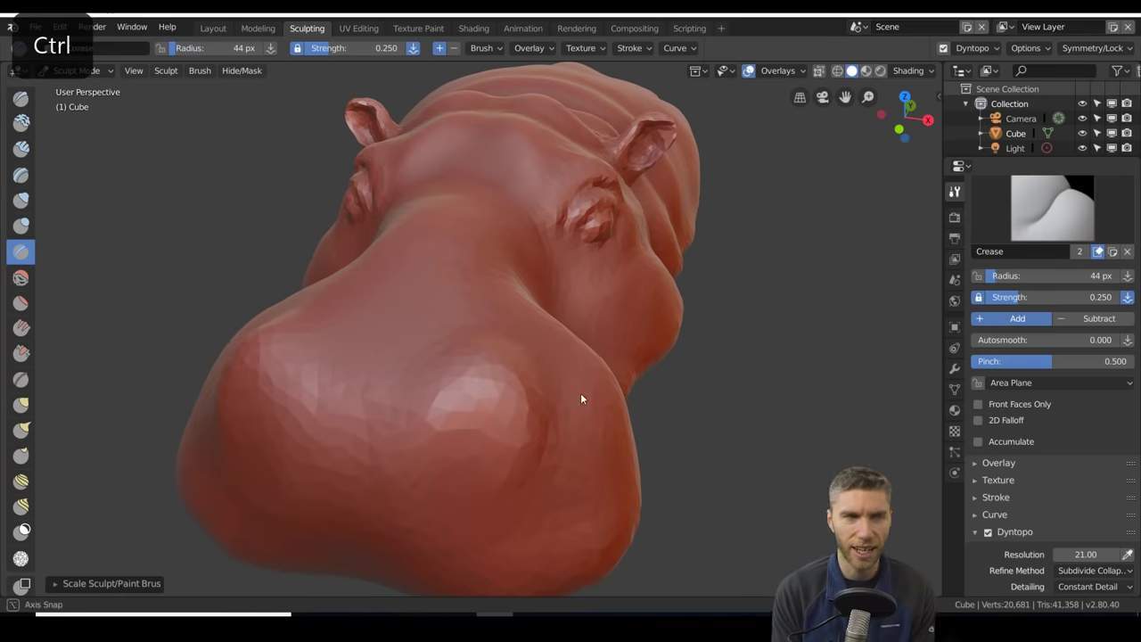
mouse_move(481, 478)
middle_mouse_down("ctrl")
mouse_move(583, 458)
mouse_move(565, 326)
mouse_move(401, 533)
middle_mouse_up("ctrl")
key("i")
mouse_move(491, 429)
middle_mouse_down()
mouse_move(523, 435)
mouse_move(424, 431)
mouse_move(471, 433)
mouse_move(337, 327)
mouse_move(535, 379)
mouse_move(606, 413)
mouse_move(584, 403)
middle_mouse_up()
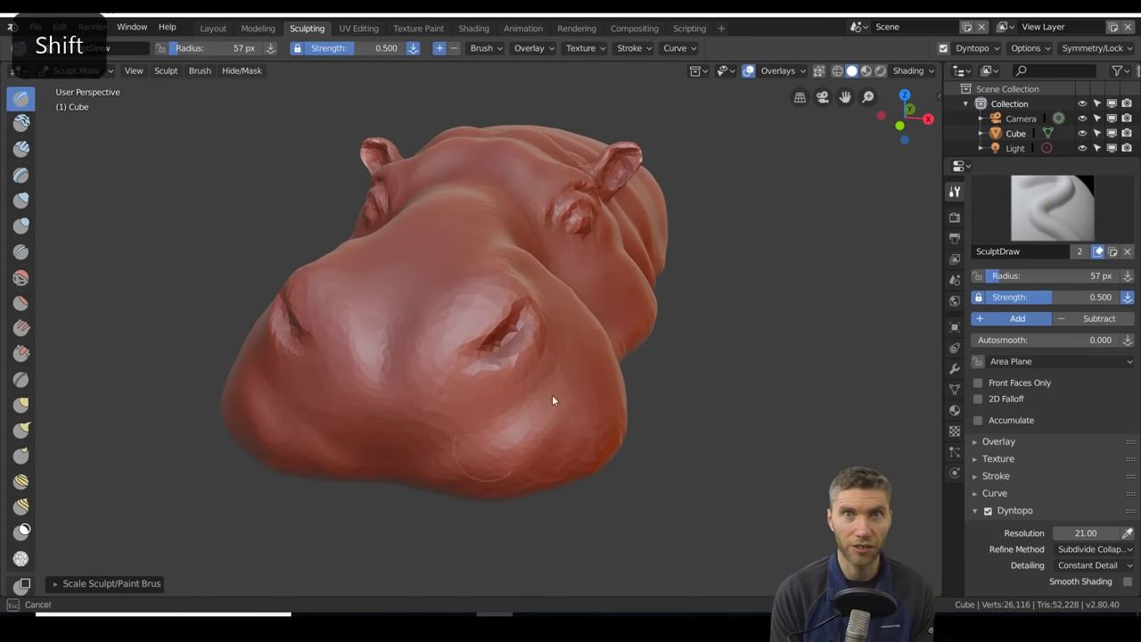
mouse_move(517, 429)
middle_mouse_down()
mouse_move(631, 394)
mouse_move(661, 401)
mouse_move(647, 451)
mouse_move(479, 275)
mouse_move(518, 276)
mouse_move(412, 314)
mouse_move(418, 419)
middle_mouse_up()
Tug out nostril detail on the snout with an enlarged Snake Hook brush
key("k")
key("bracketright")
key("bracketright")
key("bracketright")
mouse_move(351, 265)
middle_mouse_down()
mouse_move(264, 294)
mouse_move(341, 421)
middle_mouse_up()
mouse_move(457, 382)
middle_mouse_down("ctrl")
mouse_move(381, 246)
mouse_move(544, 286)
mouse_move(582, 230)
mouse_move(471, 271)
mouse_move(629, 224)
mouse_move(397, 214)
middle_mouse_up("ctrl")
left_click_drag(397, 214, 410, 187)
middle_click_drag(410, 187, 572, 248)
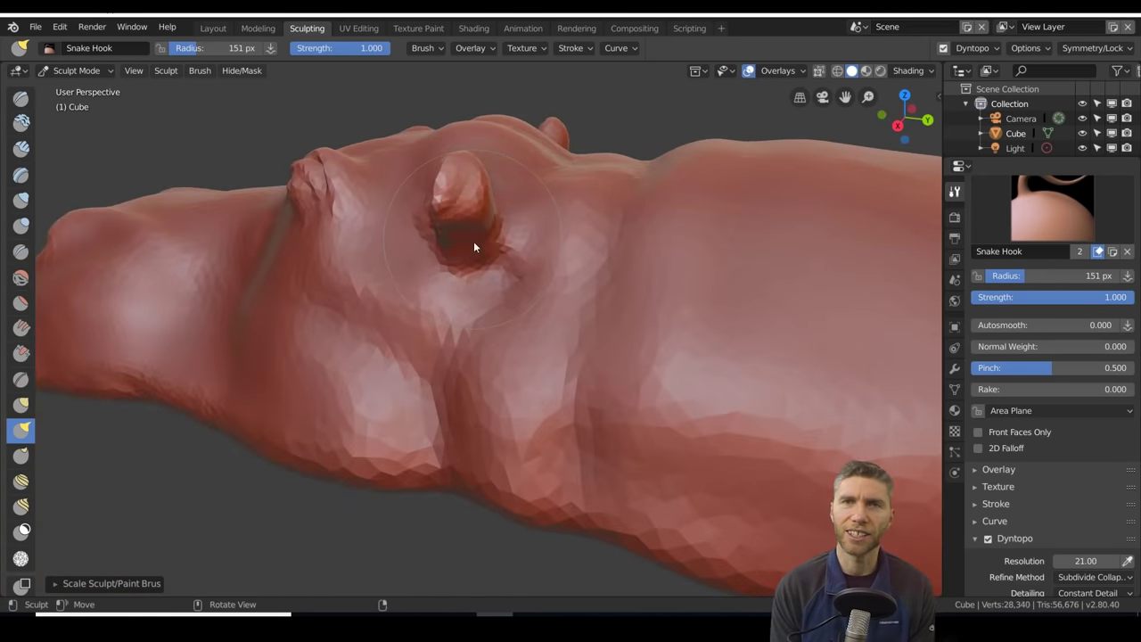
mouse_move(479, 250)
middle_mouse_down()
mouse_move(307, 188)
mouse_move(611, 432)
mouse_move(473, 394)
mouse_move(648, 471)
mouse_move(651, 328)
mouse_move(485, 365)
mouse_move(526, 328)
mouse_move(548, 452)
mouse_move(356, 362)
mouse_move(298, 377)
mouse_move(624, 326)
mouse_move(526, 353)
middle_mouse_up()
Inflate the body behind the head, viewing the hippo side-on
left_click(21, 200)
middle_click_drag(399, 367, 410, 420)
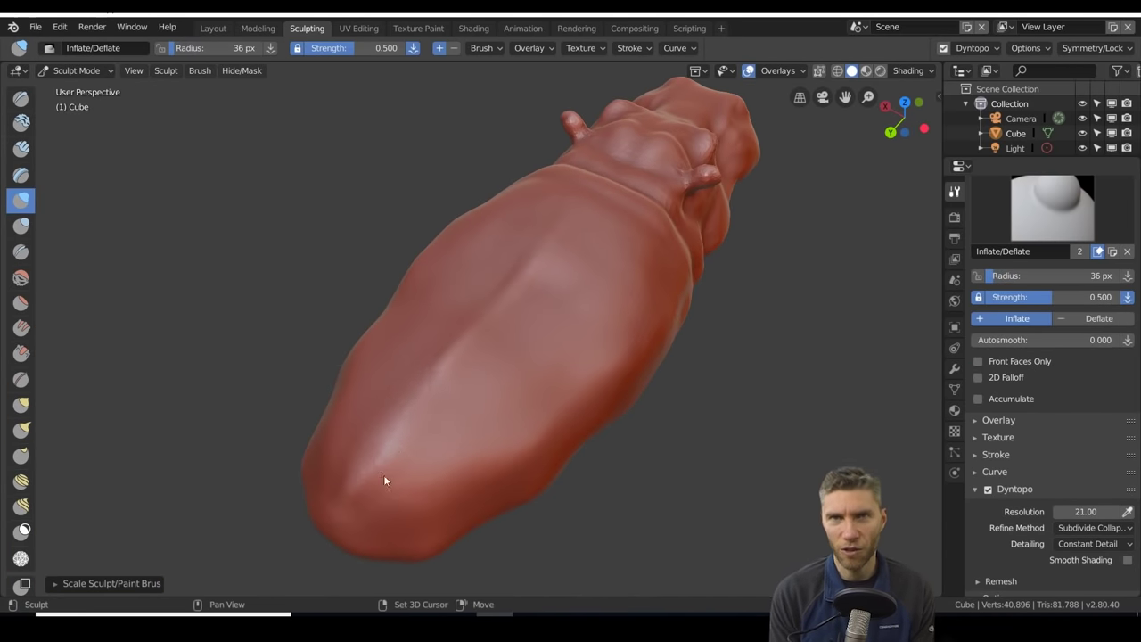
mouse_move(443, 372)
middle_mouse_down()
mouse_move(420, 348)
mouse_move(499, 447)
middle_mouse_up()
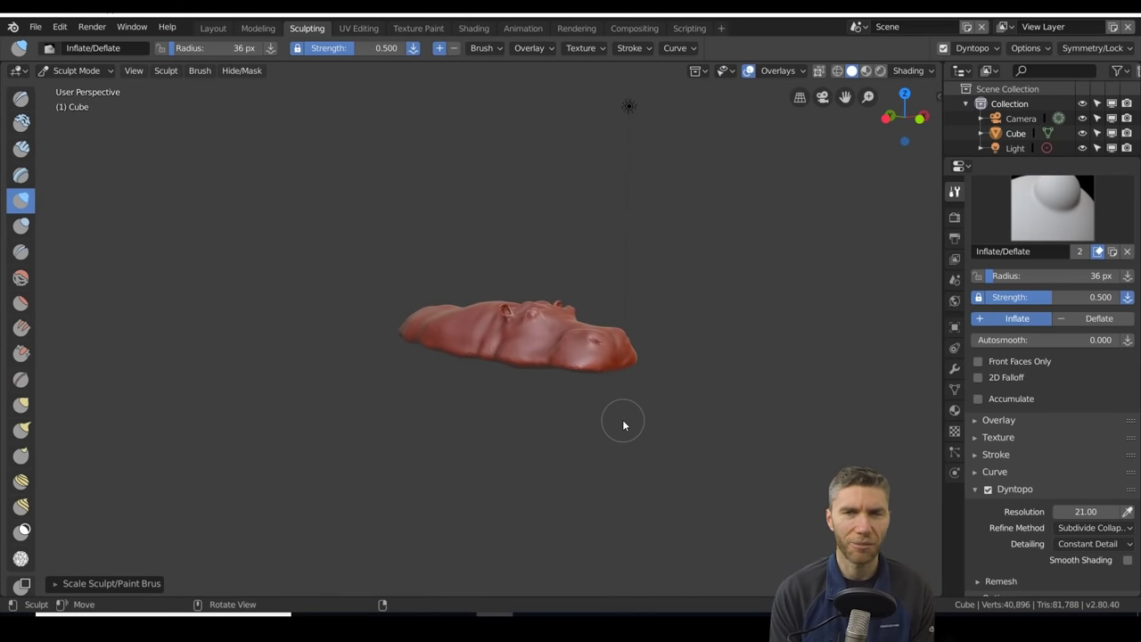
Stretch the back of the head outward with Snake Hook to form the body
middle_click_drag(623, 426, 643, 352)
key("k")
mouse_move(624, 409)
middle_mouse_down()
mouse_move(610, 357)
mouse_move(676, 371)
mouse_move(662, 438)
mouse_move(679, 465)
mouse_move(749, 432)
mouse_move(621, 436)
middle_mouse_up()
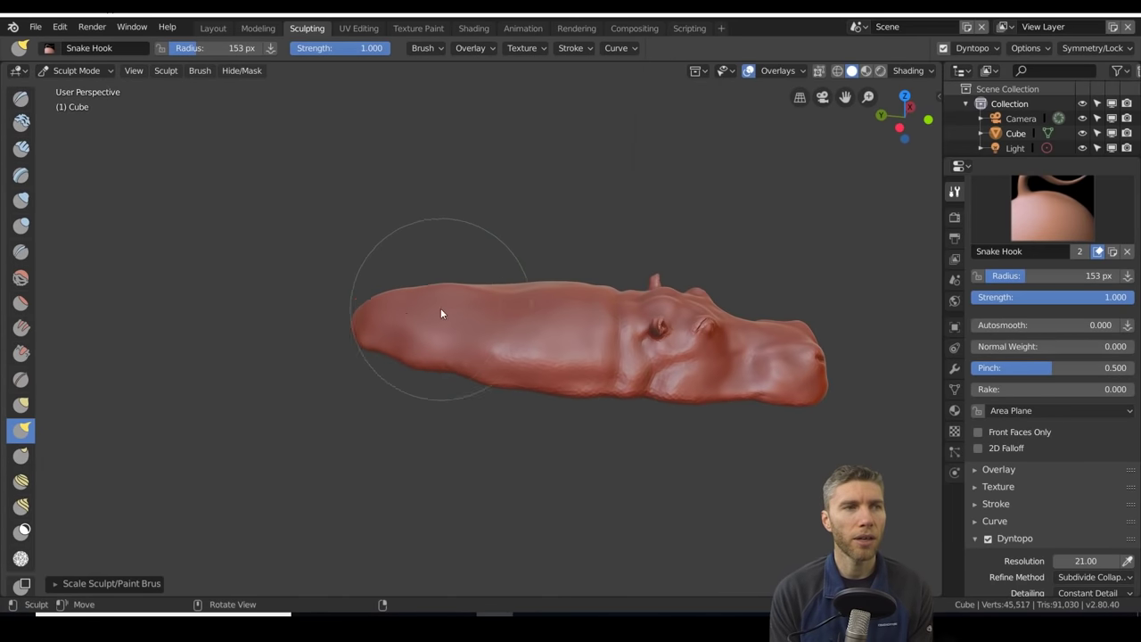
mouse_move(405, 319)
middle_mouse_down()
mouse_move(606, 298)
mouse_move(604, 383)
mouse_move(409, 433)
mouse_move(397, 407)
mouse_move(420, 348)
mouse_move(555, 358)
mouse_move(461, 339)
middle_mouse_up()
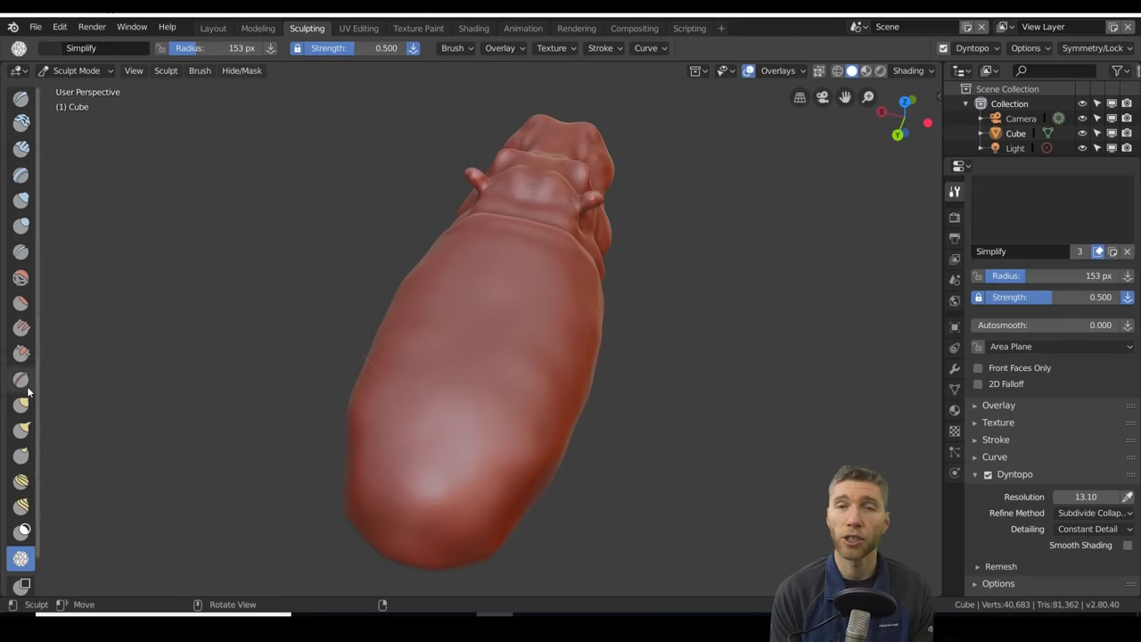
left_click(20, 429)
mouse_move(520, 309)
middle_mouse_down()
mouse_move(623, 326)
mouse_move(475, 412)
mouse_move(706, 419)
mouse_move(648, 452)
mouse_move(697, 398)
mouse_move(659, 446)
mouse_move(754, 446)
mouse_move(437, 415)
mouse_move(626, 448)
middle_mouse_up()
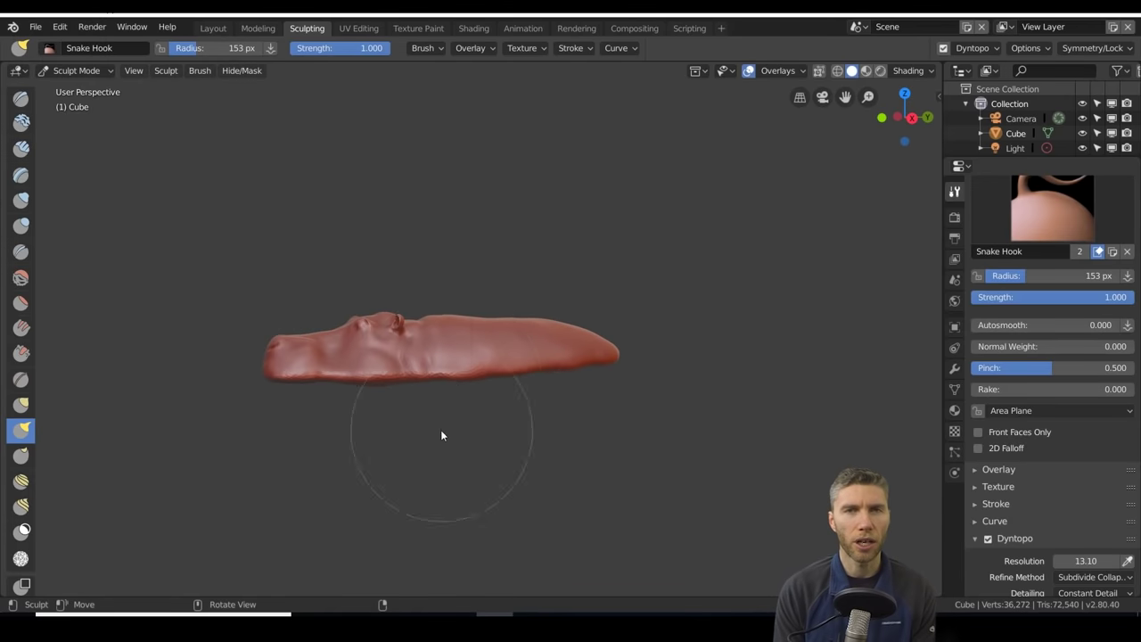
mouse_move(452, 380)
middle_mouse_down("ctrl")
mouse_move(448, 348)
mouse_move(556, 416)
mouse_move(547, 380)
mouse_move(455, 395)
mouse_move(665, 449)
mouse_move(607, 400)
mouse_move(509, 408)
mouse_move(620, 433)
mouse_move(652, 466)
mouse_move(612, 364)
mouse_move(21, 101)
middle_mouse_up("ctrl")
Touch up around the eye socket with the Draw brush, then view the whole hippo
left_click(21, 99)
middle_click_drag(606, 383, 617, 406, "ctrl")
mouse_move(580, 364)
middle_mouse_down("ctrl")
mouse_move(501, 398)
mouse_move(599, 414)
mouse_move(741, 371)
mouse_move(663, 418)
mouse_move(726, 364)
mouse_move(739, 460)
mouse_move(626, 485)
mouse_move(716, 406)
mouse_move(639, 372)
mouse_move(617, 402)
middle_mouse_up("ctrl")
mouse_move(737, 296)
middle_mouse_down("ctrl")
mouse_move(636, 471)
mouse_move(655, 339)
mouse_move(550, 303)
mouse_move(579, 447)
mouse_move(693, 502)
mouse_move(636, 410)
mouse_move(648, 432)
mouse_move(757, 418)
middle_mouse_up("ctrl")
key("k")
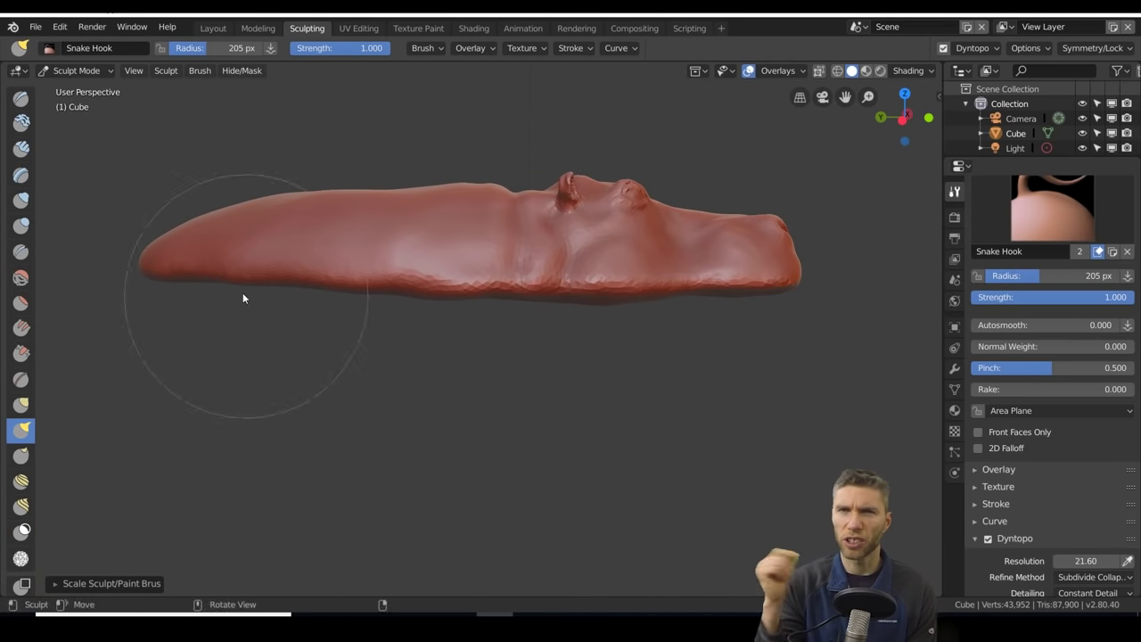
mouse_move(234, 333)
middle_mouse_down("ctrl")
mouse_move(568, 428)
mouse_move(547, 377)
mouse_move(530, 446)
mouse_move(36, 30)
middle_mouse_up("ctrl")
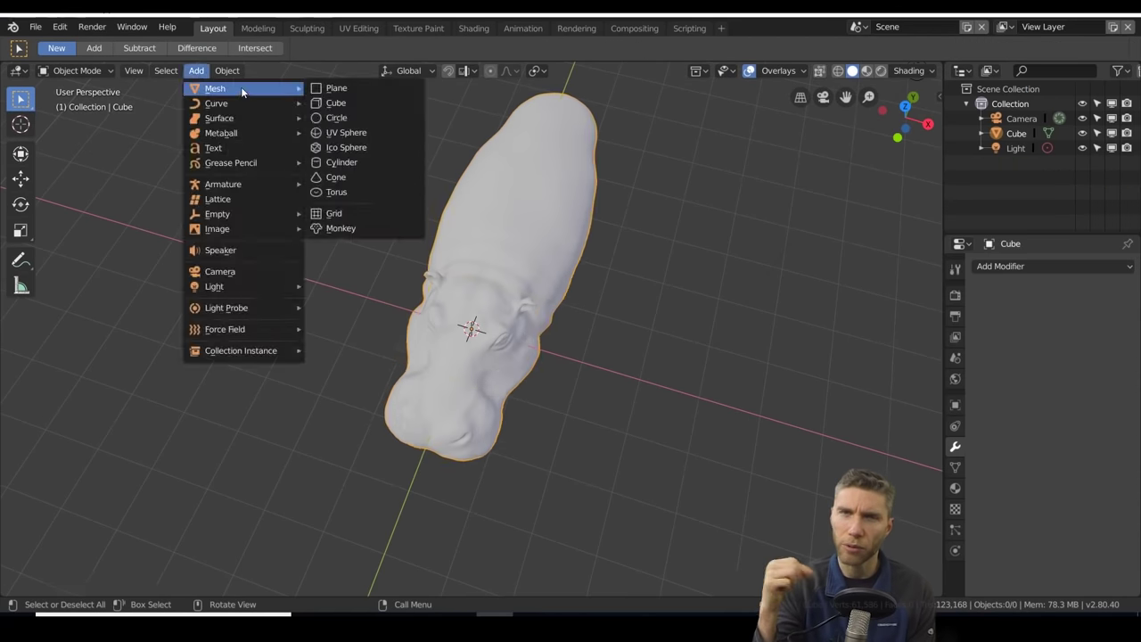
Add a large plane and round it with a Subdivision Surface modifier
key("s")
left_click(674, 345)
scroll(674, 345, "down", 3)
left_click(1052, 266)
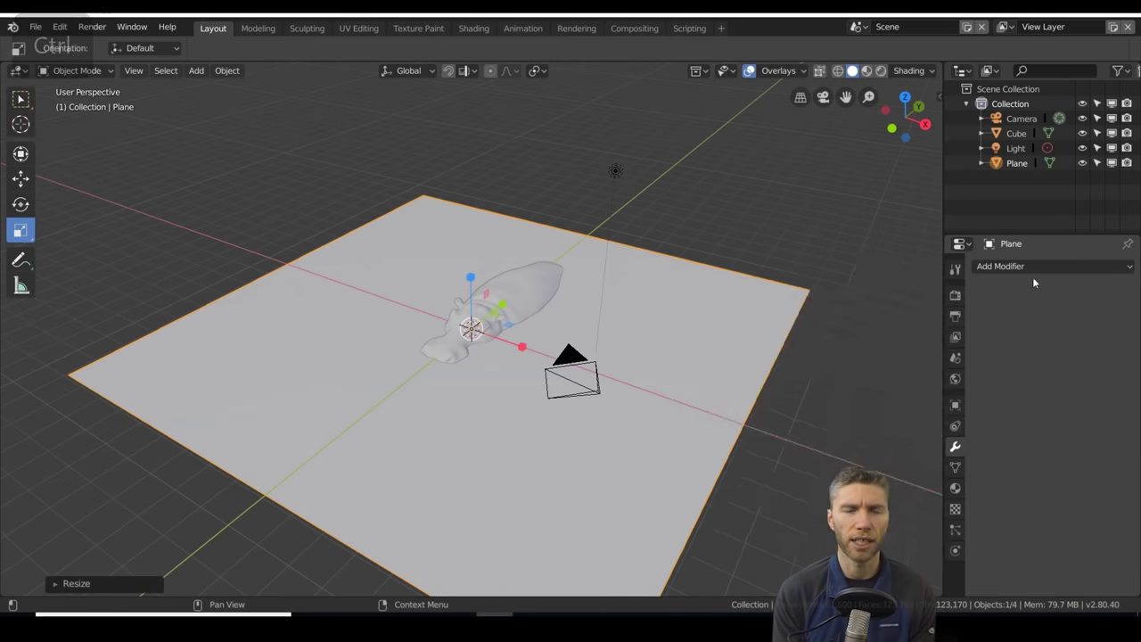
left_click(841, 520)
left_click(1046, 362)
Resize and lower the plane beneath the hippo
key("w")
mouse_move(558, 342)
middle_mouse_down()
mouse_move(885, 407)
mouse_move(792, 417)
mouse_move(680, 373)
middle_mouse_up()
key("s")
left_click(475, 274)
middle_click_drag(475, 275, 675, 405)
middle_click_drag(605, 397, 382, 296)
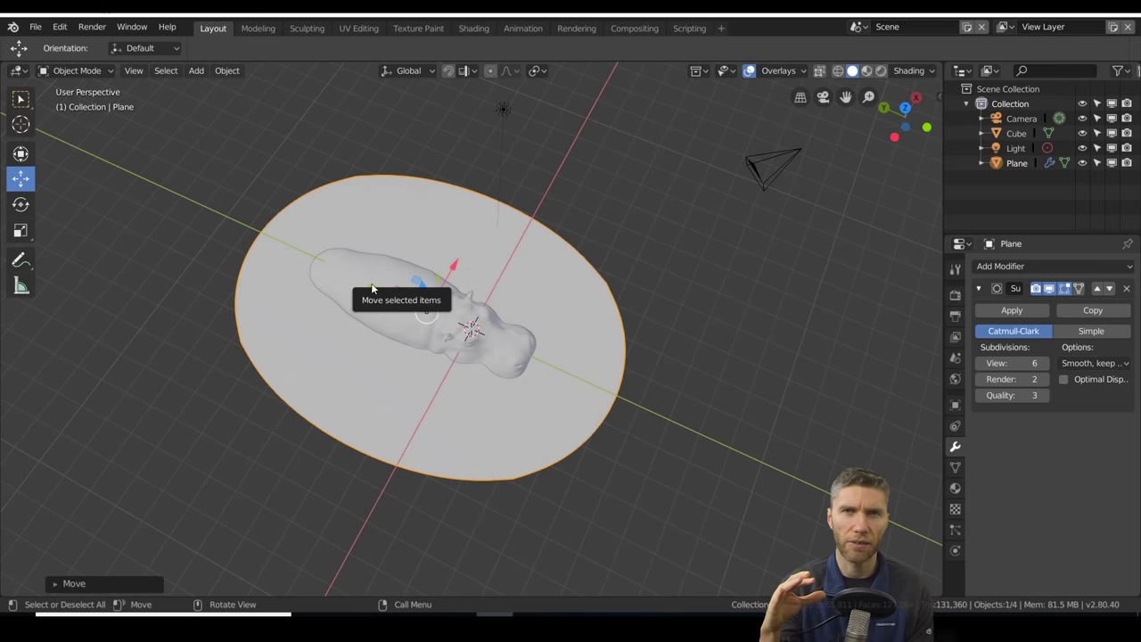
middle_click_drag(372, 287, 548, 425)
Thicken the plane into a disc in Edit Mode, then select the hippo
key("Tab")
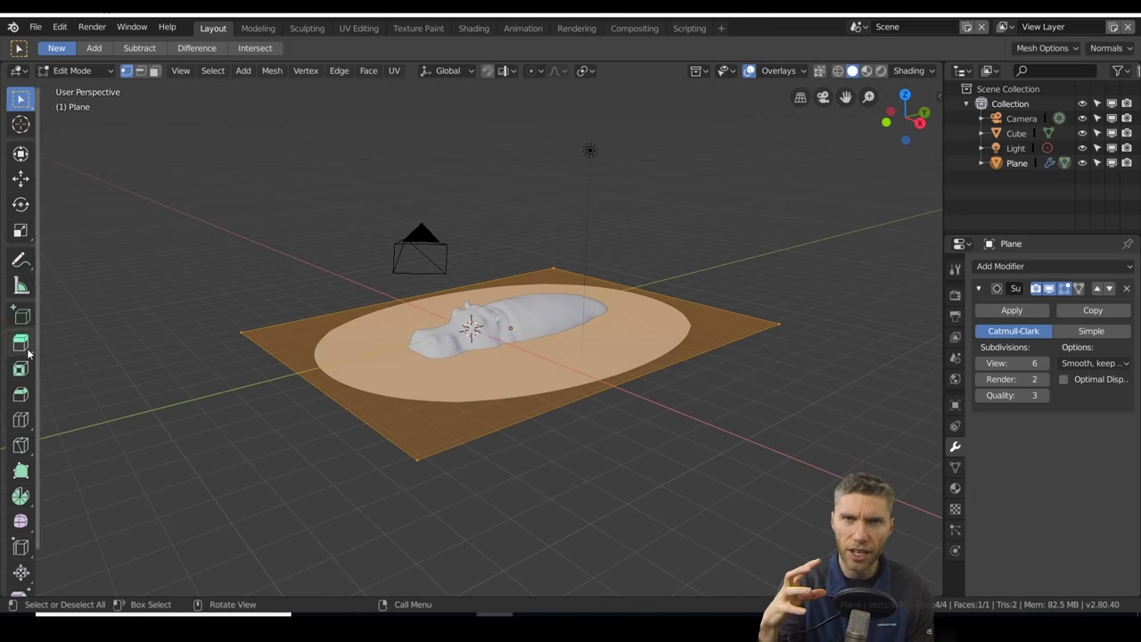
left_click(87, 90)
mouse_move(504, 265)
middle_mouse_down()
mouse_move(816, 303)
mouse_move(780, 369)
mouse_move(700, 308)
middle_mouse_up()
key("shift+z")
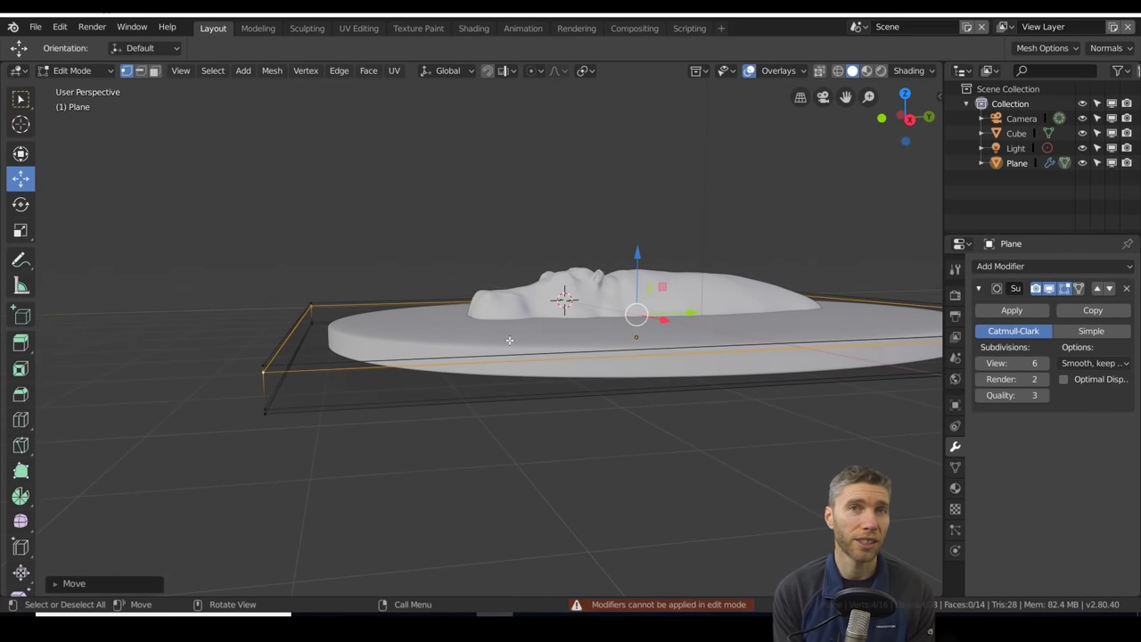
mouse_move(729, 375)
middle_mouse_down()
mouse_move(613, 359)
mouse_move(500, 321)
mouse_move(597, 283)
mouse_move(601, 295)
mouse_move(537, 293)
mouse_move(686, 266)
middle_mouse_up()
left_click(687, 266)
mouse_move(608, 332)
middle_mouse_down()
mouse_move(499, 392)
mouse_move(467, 325)
mouse_move(439, 388)
mouse_move(832, 382)
mouse_move(740, 408)
mouse_move(476, 266)
middle_mouse_up()
Smooth the hippo's body into the disc with a 55 px Inflate/Deflate brush
mouse_move(715, 332)
middle_mouse_down("shift")
mouse_move(601, 332)
mouse_move(631, 329)
middle_mouse_up("shift")
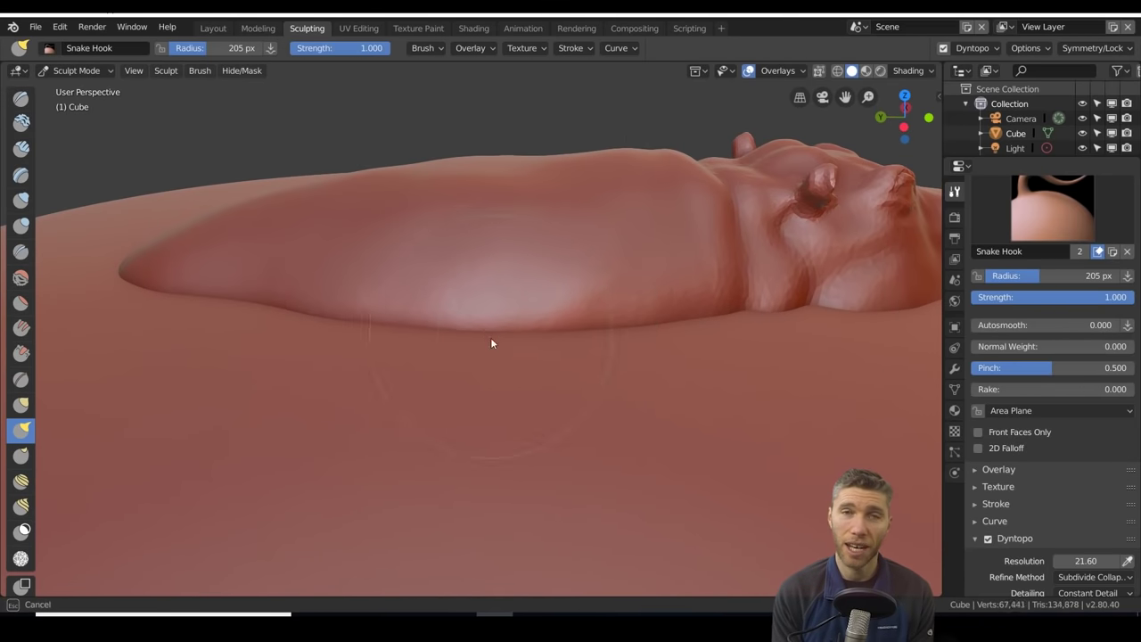
mouse_move(488, 334)
middle_mouse_down("shift")
mouse_move(695, 369)
mouse_move(459, 291)
mouse_move(664, 452)
mouse_move(312, 286)
mouse_move(591, 317)
mouse_move(489, 410)
mouse_move(734, 402)
mouse_move(728, 355)
mouse_move(692, 372)
mouse_move(772, 379)
mouse_move(687, 413)
mouse_move(714, 345)
mouse_move(677, 297)
mouse_move(594, 338)
mouse_move(211, 469)
mouse_move(389, 247)
mouse_move(630, 456)
middle_mouse_up("shift")
left_click(20, 199)
scroll(554, 322, "up", 3)
key("bracketright")
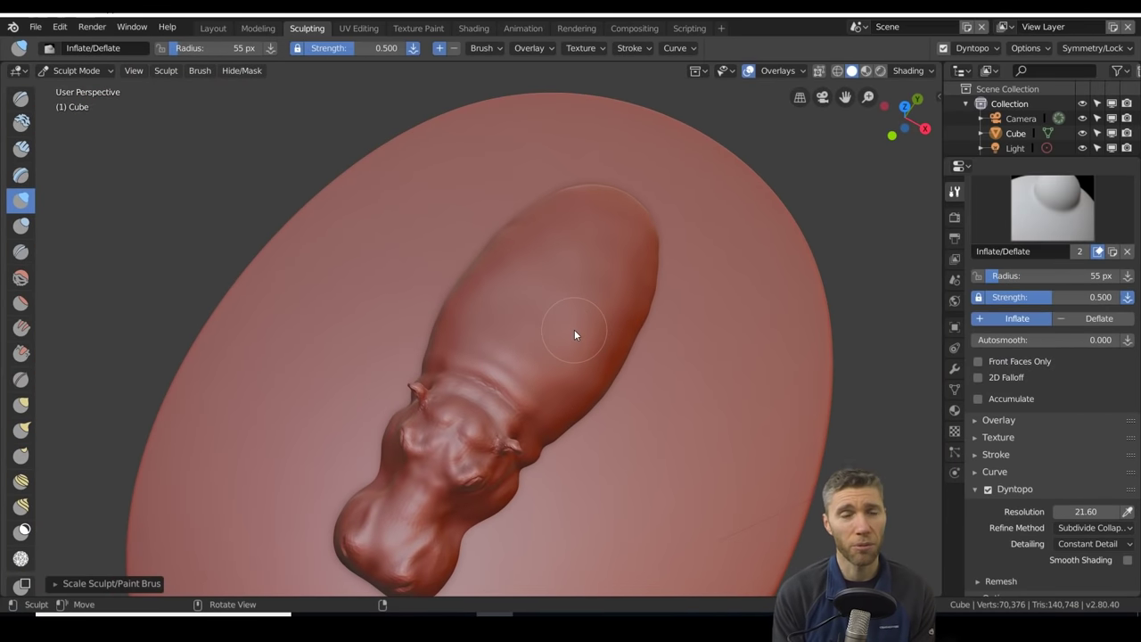
mouse_move(575, 334)
middle_mouse_down()
mouse_move(580, 401)
mouse_move(565, 413)
mouse_move(614, 381)
mouse_move(589, 350)
mouse_move(577, 373)
middle_mouse_up()
Add a new brush texture and set its type to Marble
left_click(36, 26)
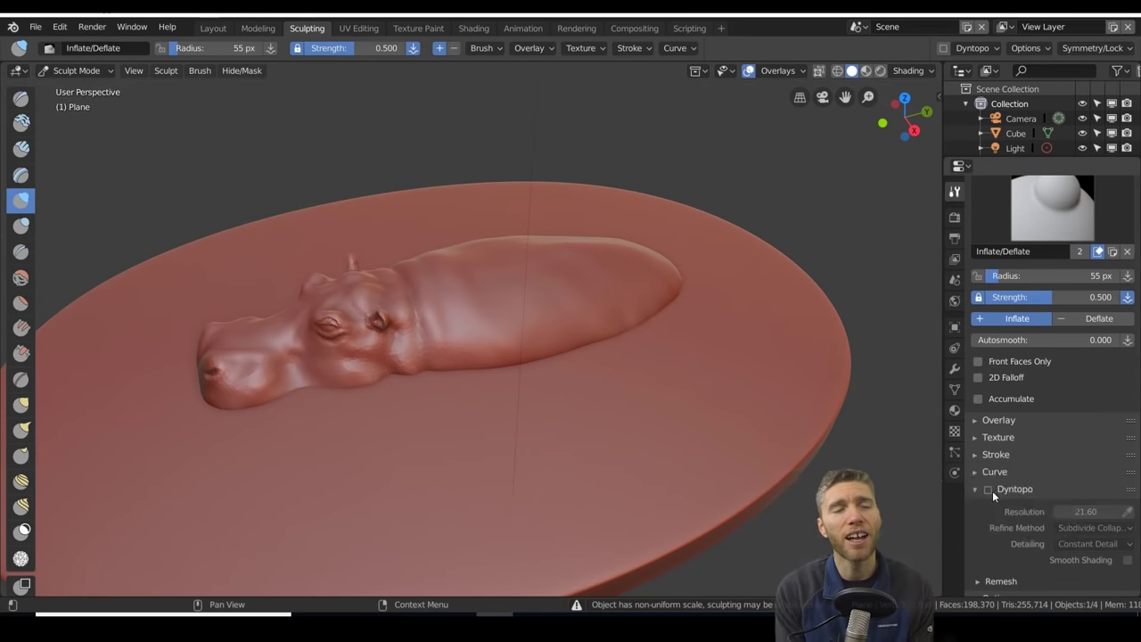
middle_click_drag(992, 491, 688, 394)
scroll(688, 393, "up", 2)
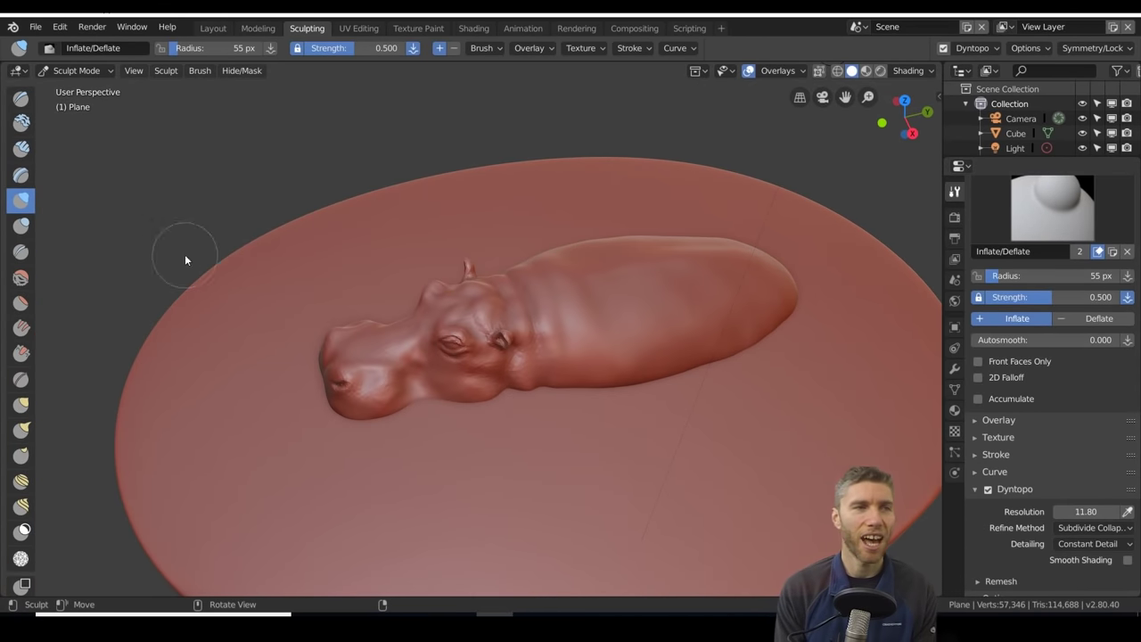
left_click(956, 573)
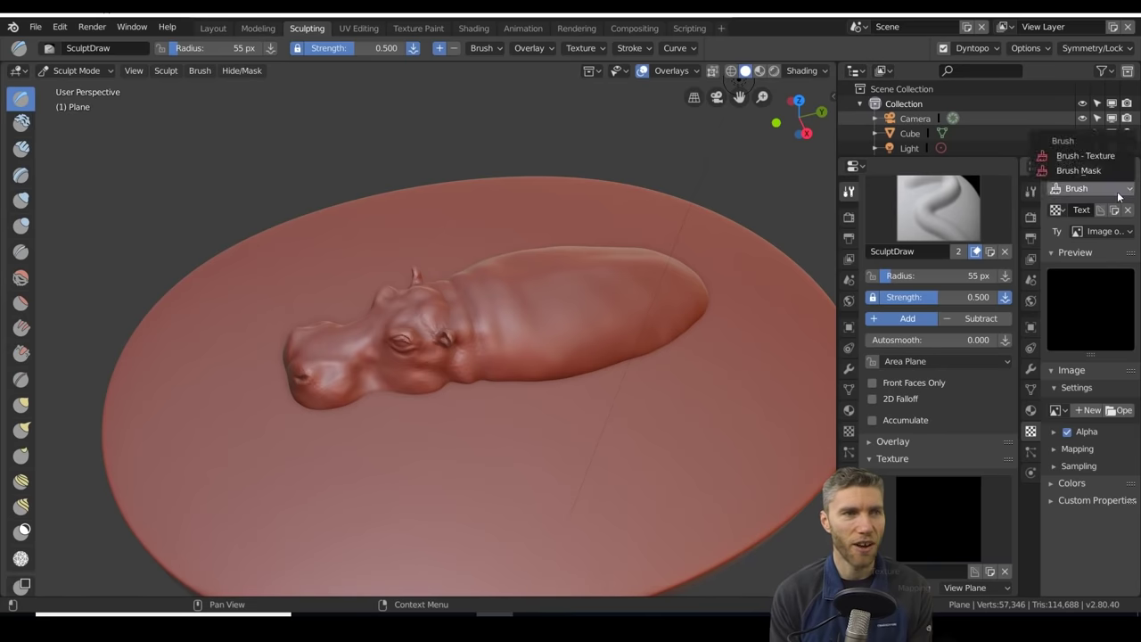
left_click(1100, 231)
Set the sculpt brush texture type to Marble
left_click(1098, 352)
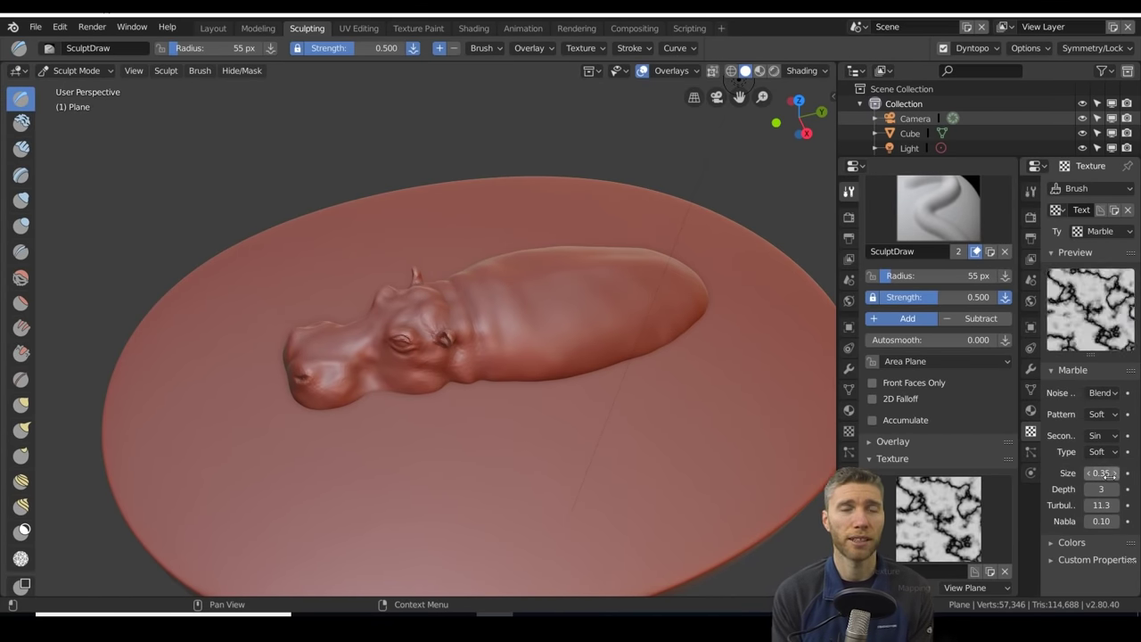
mouse_move(696, 507)
middle_mouse_down()
mouse_move(715, 407)
mouse_move(580, 405)
mouse_move(461, 254)
middle_mouse_up()
scroll(972, 495, "down", 8)
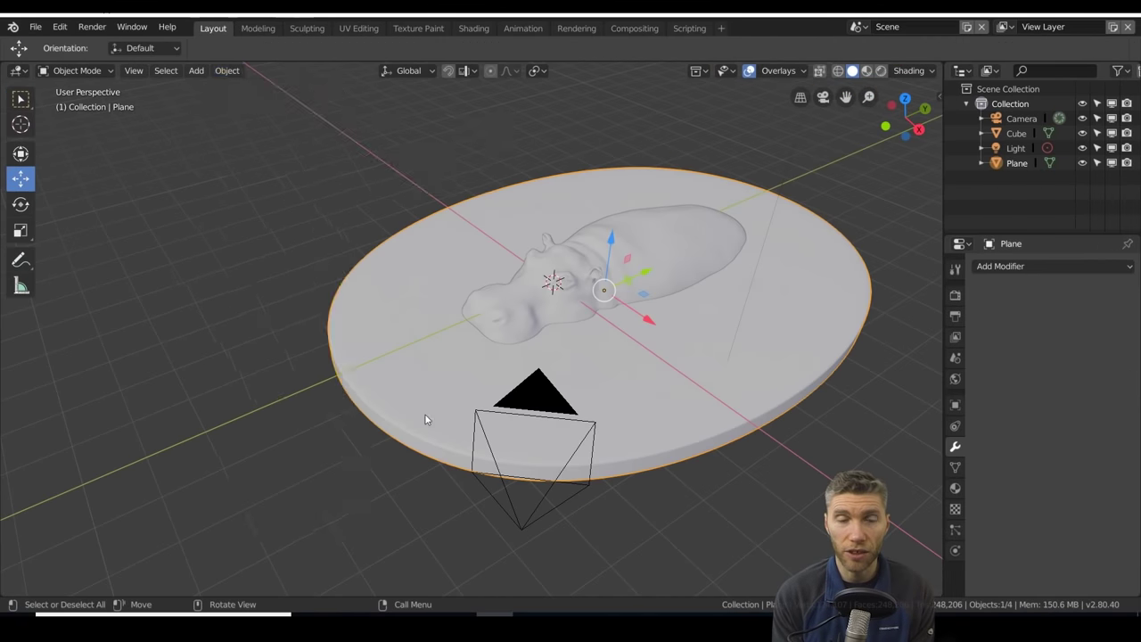
Apply the water plane's transforms and enable Dynamic Topology
left_click(226, 70)
mouse_move(253, 104)
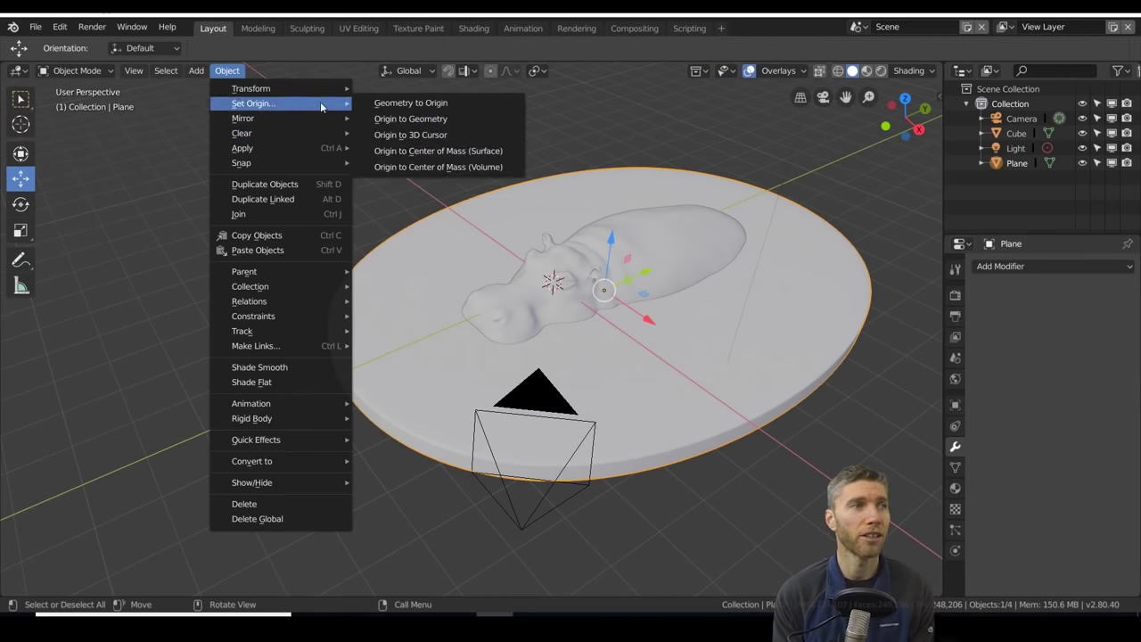
left_click(377, 286)
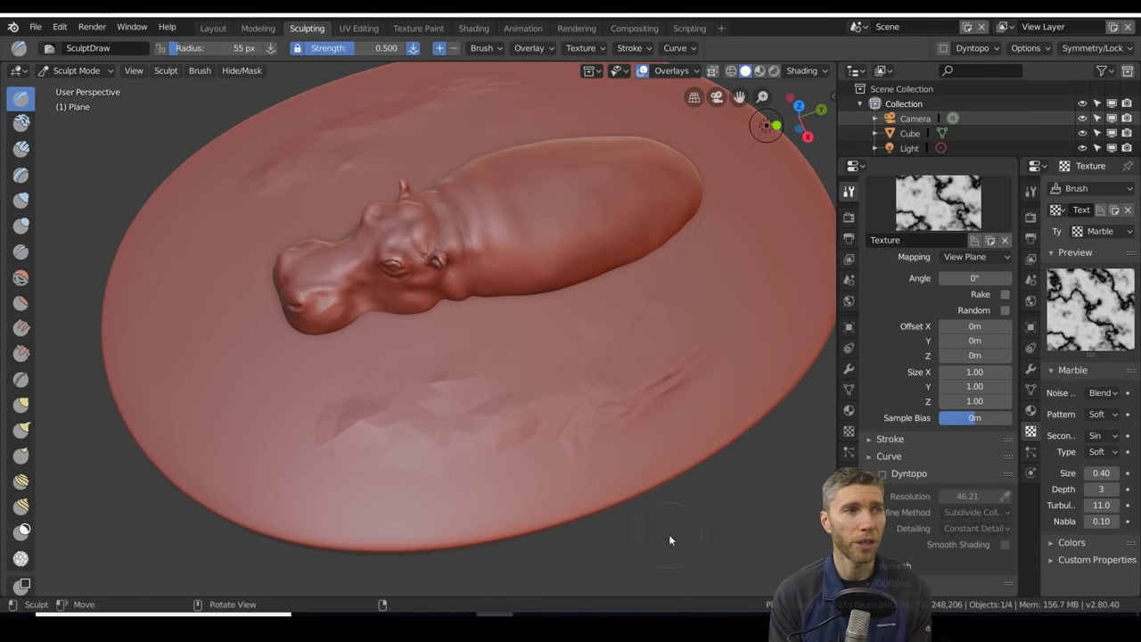
left_click(882, 474)
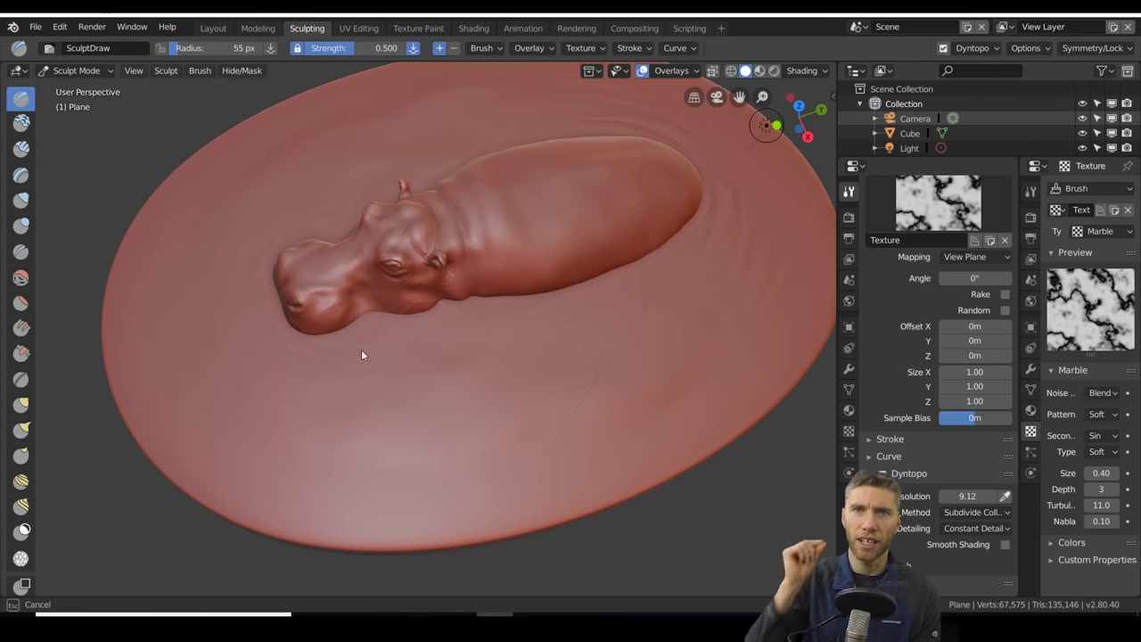
Paint marble-textured bumps on the water near the snout, then clear the brush texture
middle_click_drag(404, 341, 455, 255)
left_click(623, 410)
middle_click_drag(623, 406, 628, 336)
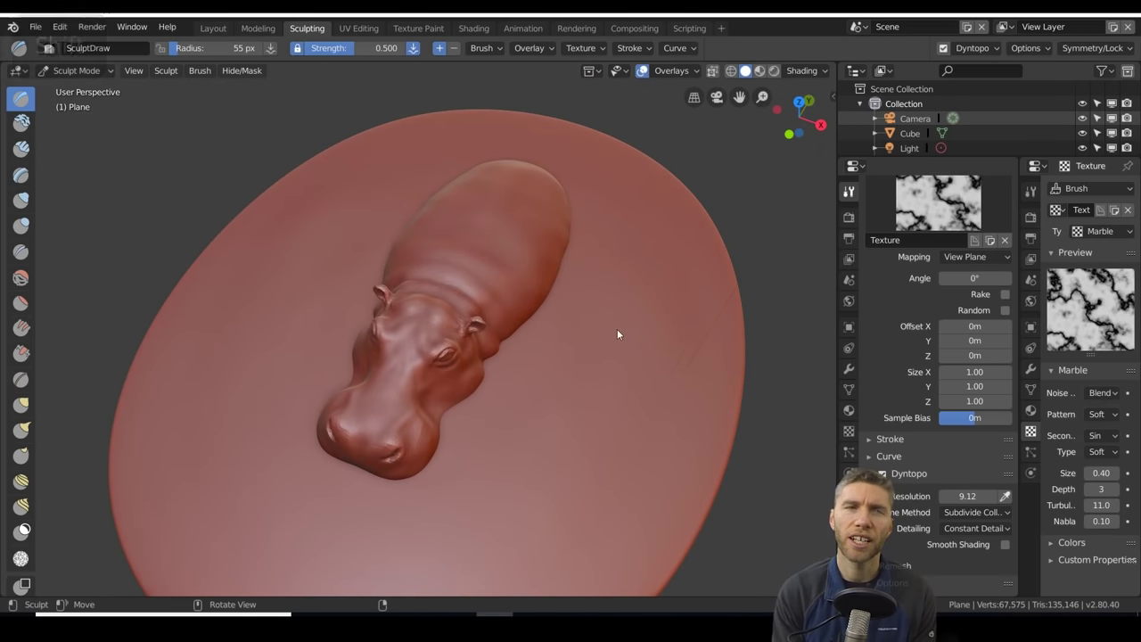
left_click(980, 380)
left_click_drag(445, 276, 633, 422)
key("ctrl+z")
scroll(947, 584, "up", 8)
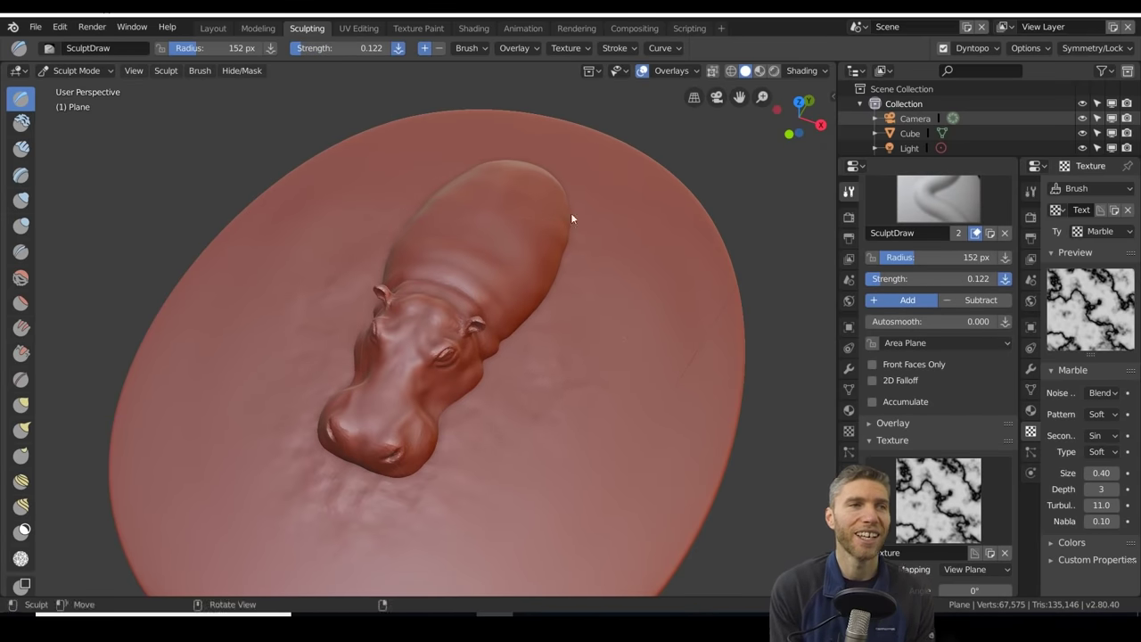
middle_click_drag(612, 232, 749, 280)
left_click(1004, 552)
Shrink the brush radius, set Stroke Method to Space and raise Strength
middle_click_drag(535, 356, 456, 258, "ctrl")
key("f")
left_click(455, 259)
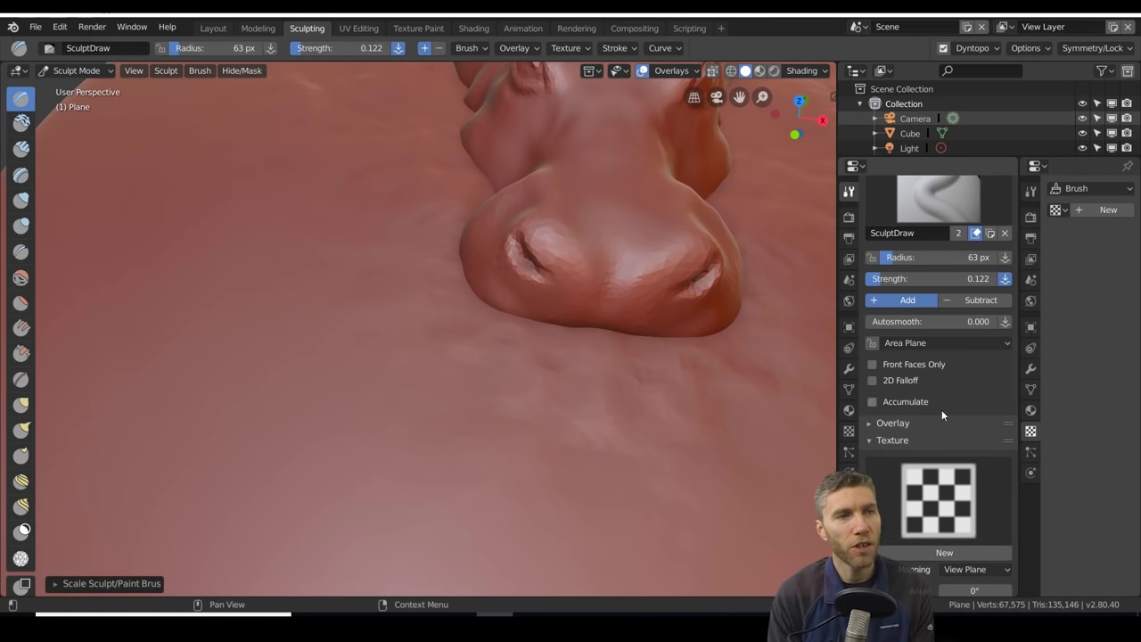
left_click(891, 439)
left_click(891, 456)
left_click(976, 480)
left_click(988, 428)
Orbit to a near top-down close view of the hippo in the water
scroll(520, 235, "down", 5)
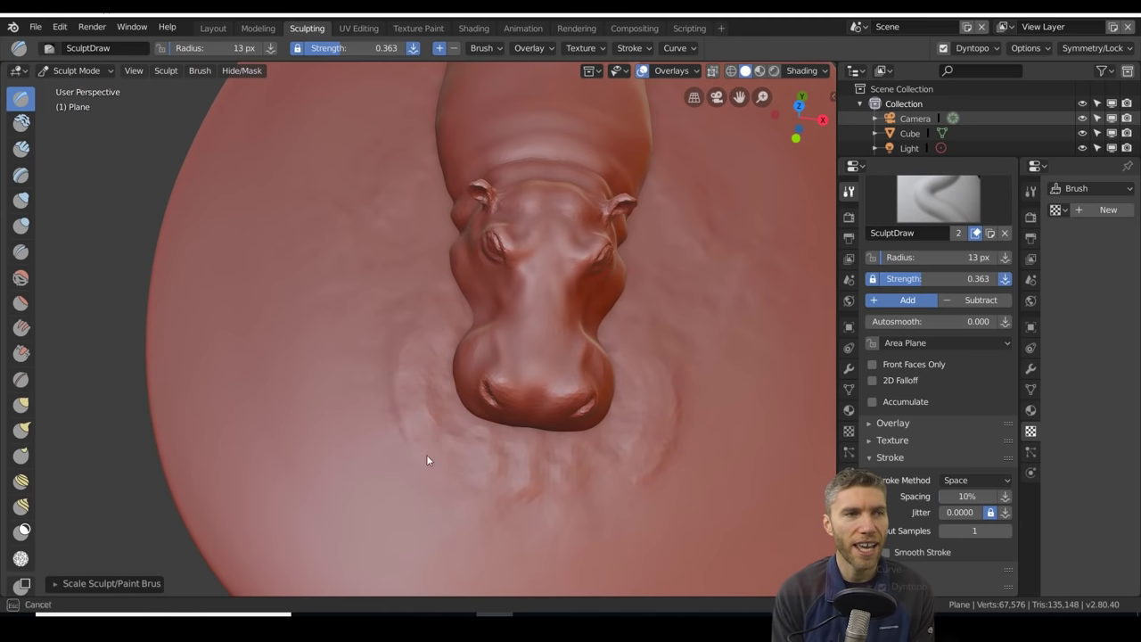
middle_click_drag(691, 334, 601, 363)
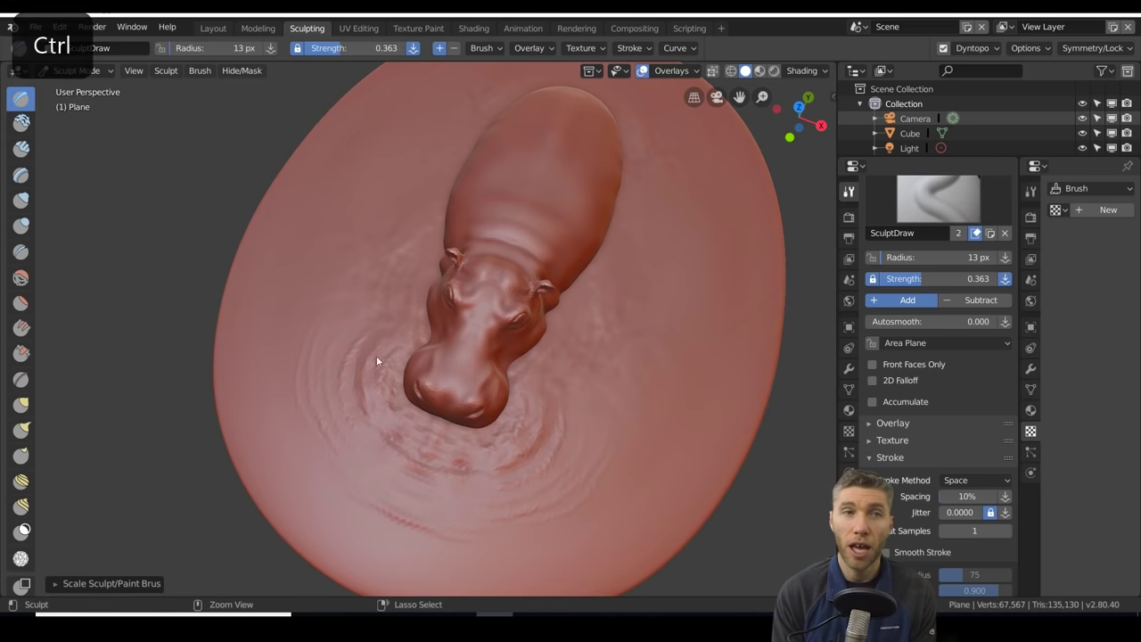
mouse_move(420, 253)
middle_mouse_down()
mouse_move(538, 345)
mouse_move(308, 392)
middle_mouse_up()
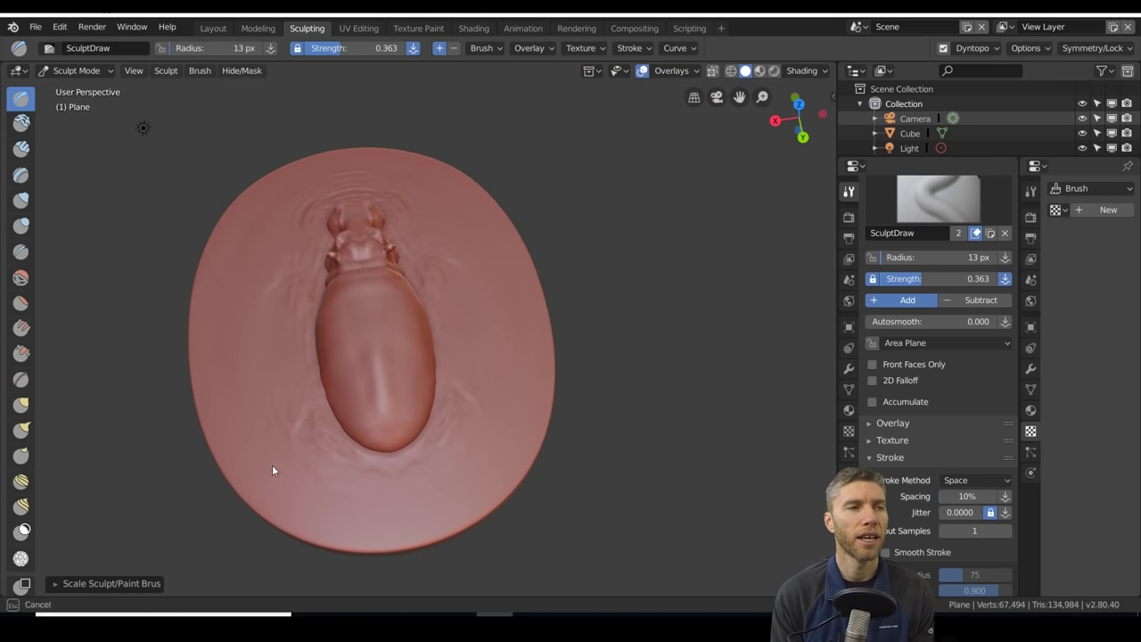
mouse_move(373, 508)
middle_mouse_down()
mouse_move(677, 310)
mouse_move(613, 350)
middle_mouse_up()
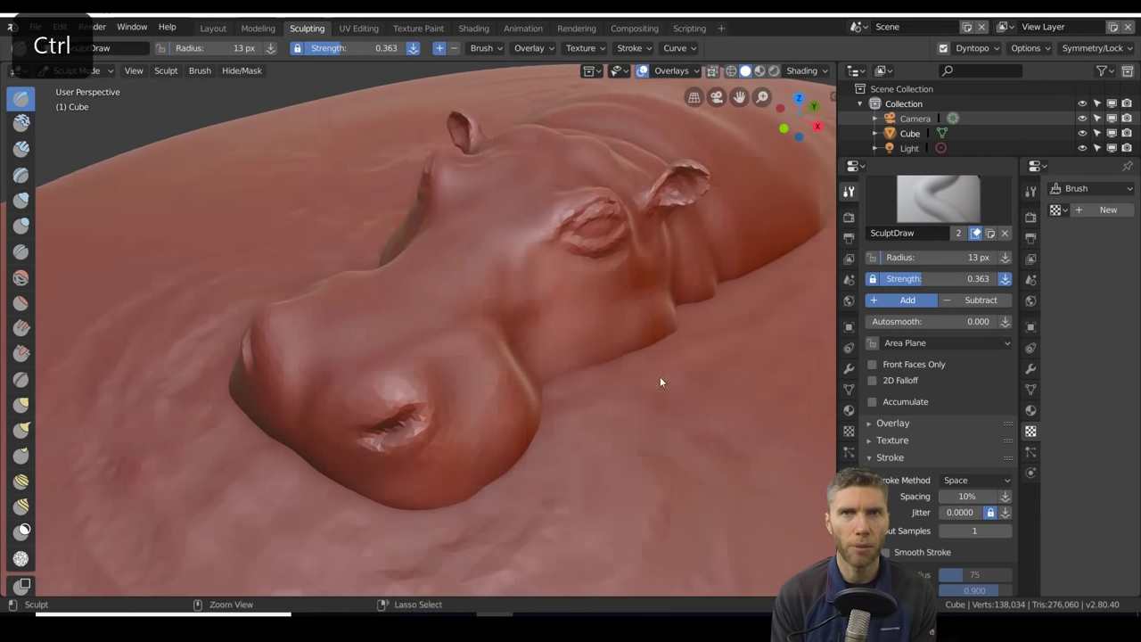
Close in on the eye socket and pull out a folded eyelid with Draw and Snake Hook
middle_click_drag(660, 378, 598, 407, "ctrl")
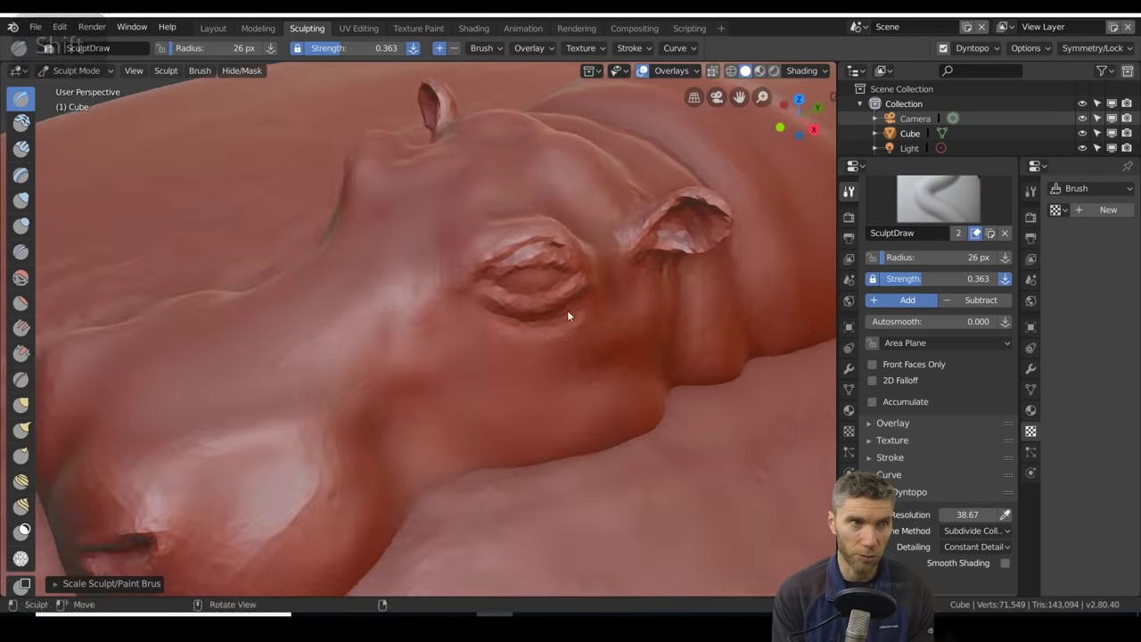
middle_click_drag(567, 310, 429, 387, "ctrl")
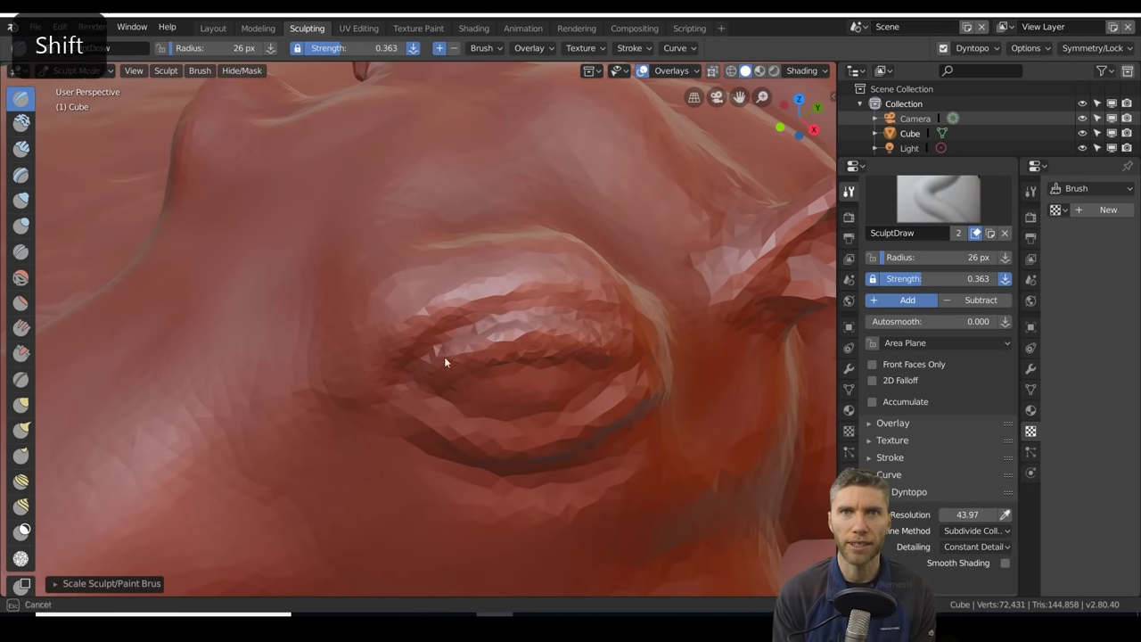
scroll(409, 373, "down", 5)
mouse_move(526, 324)
middle_mouse_down()
mouse_move(524, 307)
mouse_move(579, 270)
middle_mouse_up()
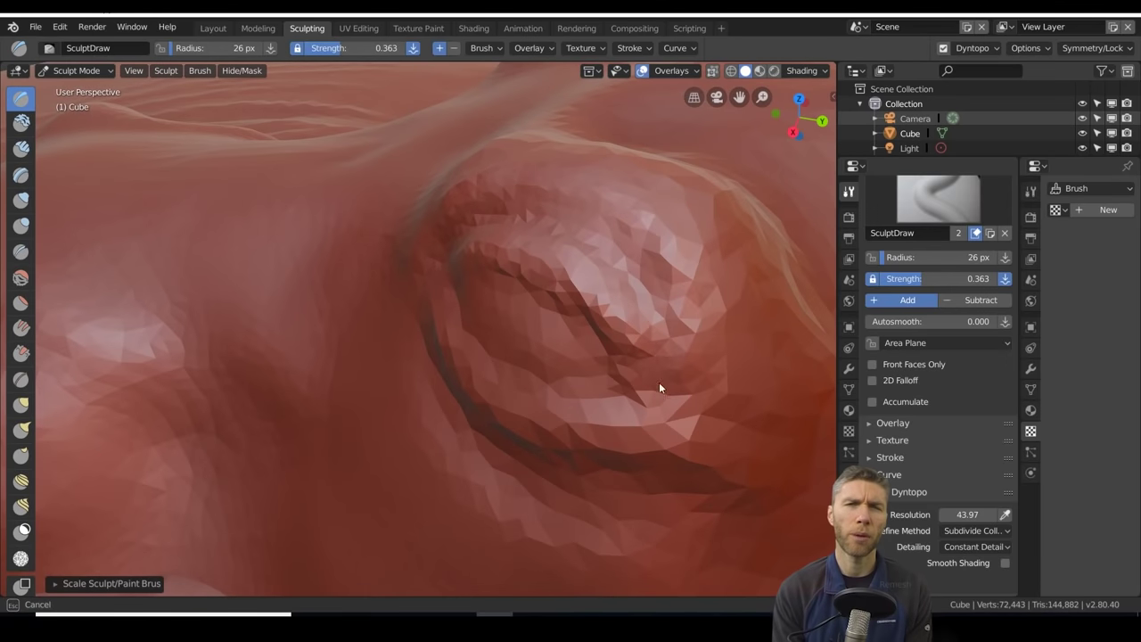
middle_click_drag(670, 381, 554, 339, "ctrl")
middle_click_drag(594, 437, 575, 317)
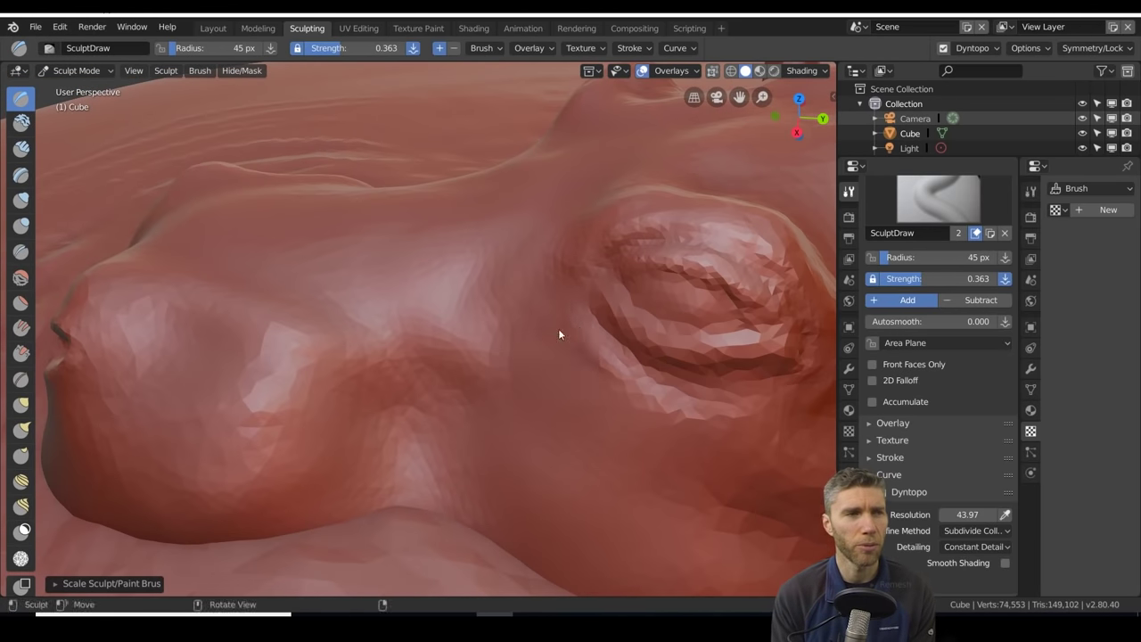
middle_click_drag(591, 278, 465, 329, "shift")
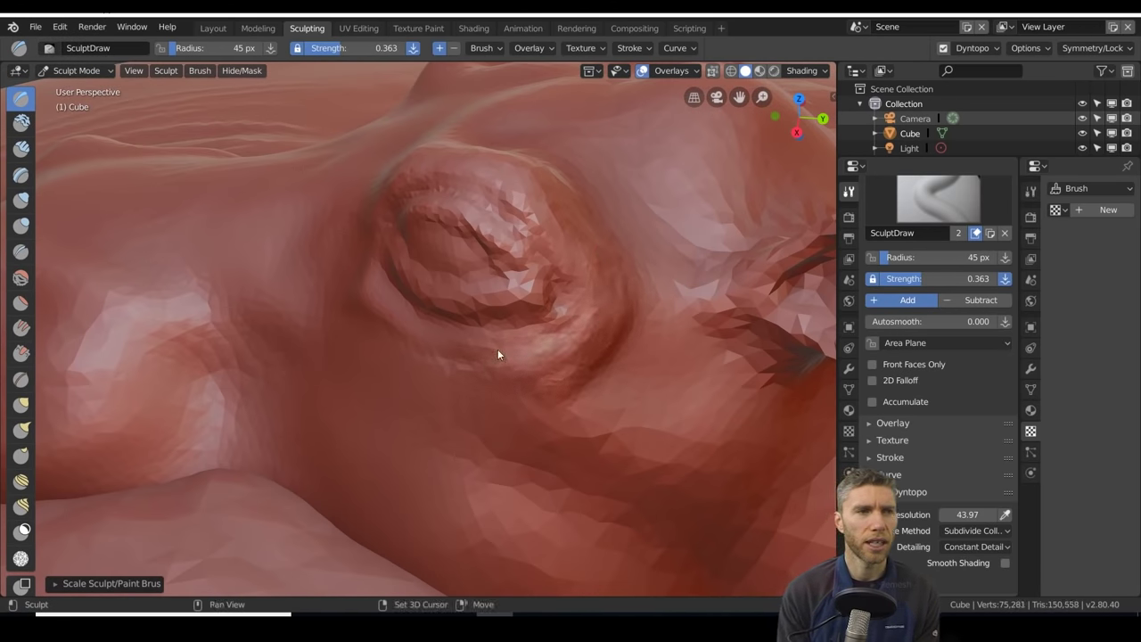
mouse_move(549, 408)
middle_mouse_down("ctrl")
mouse_move(587, 312)
mouse_move(527, 334)
middle_mouse_up("ctrl")
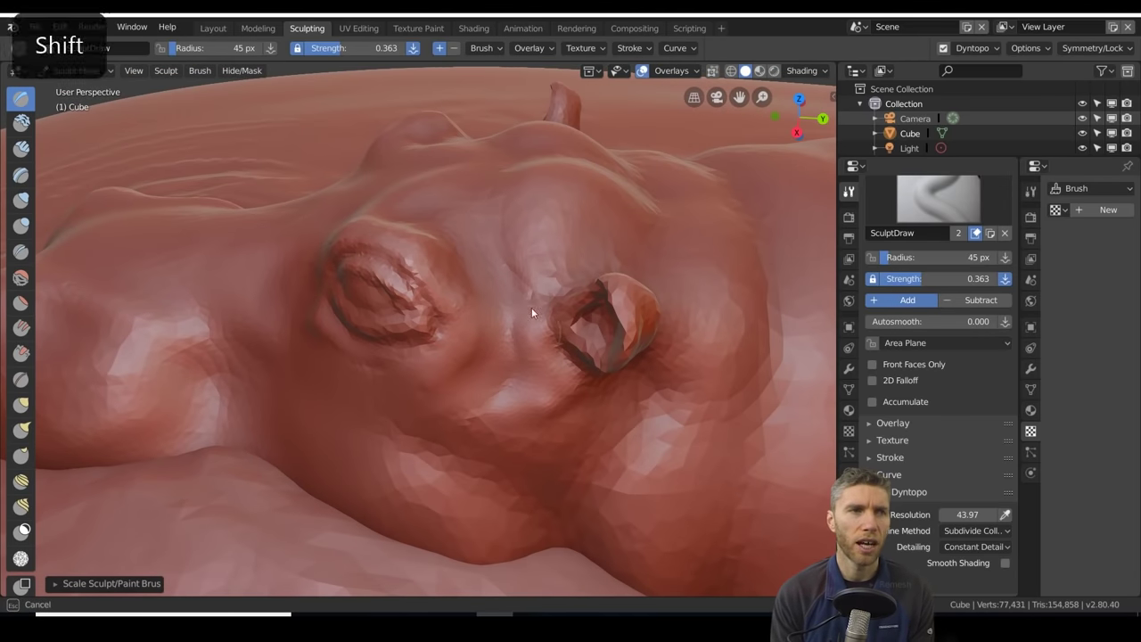
mouse_move(555, 229)
middle_mouse_down("ctrl")
mouse_move(675, 369)
mouse_move(307, 343)
middle_mouse_up("ctrl")
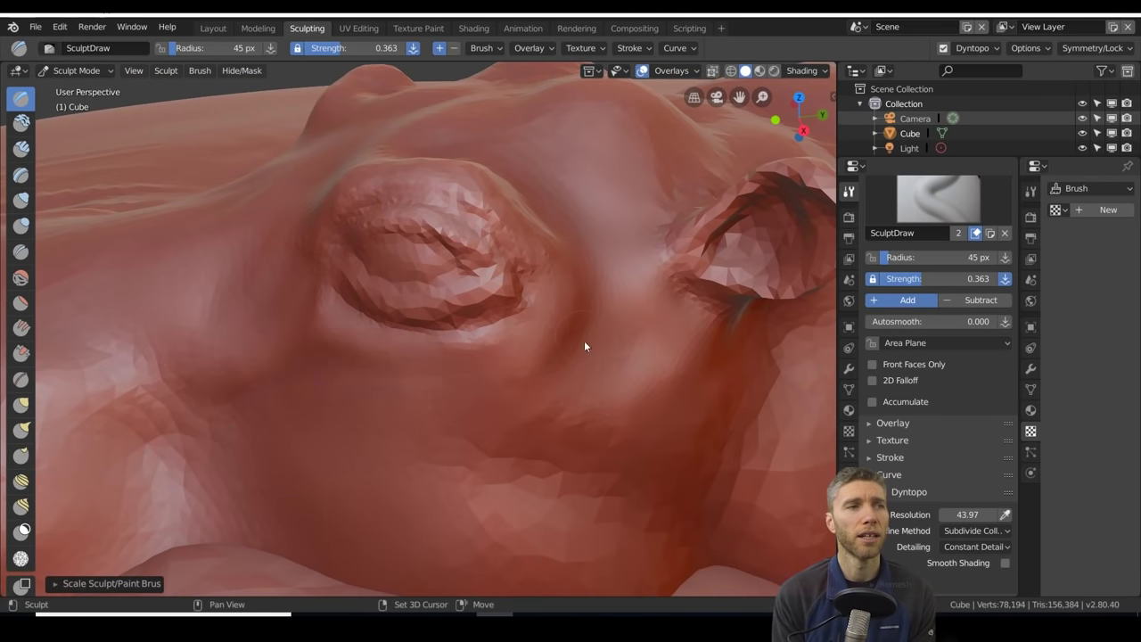
mouse_move(584, 339)
middle_mouse_down("ctrl")
mouse_move(509, 425)
mouse_move(608, 444)
mouse_move(565, 256)
middle_mouse_up("ctrl")
key("k")
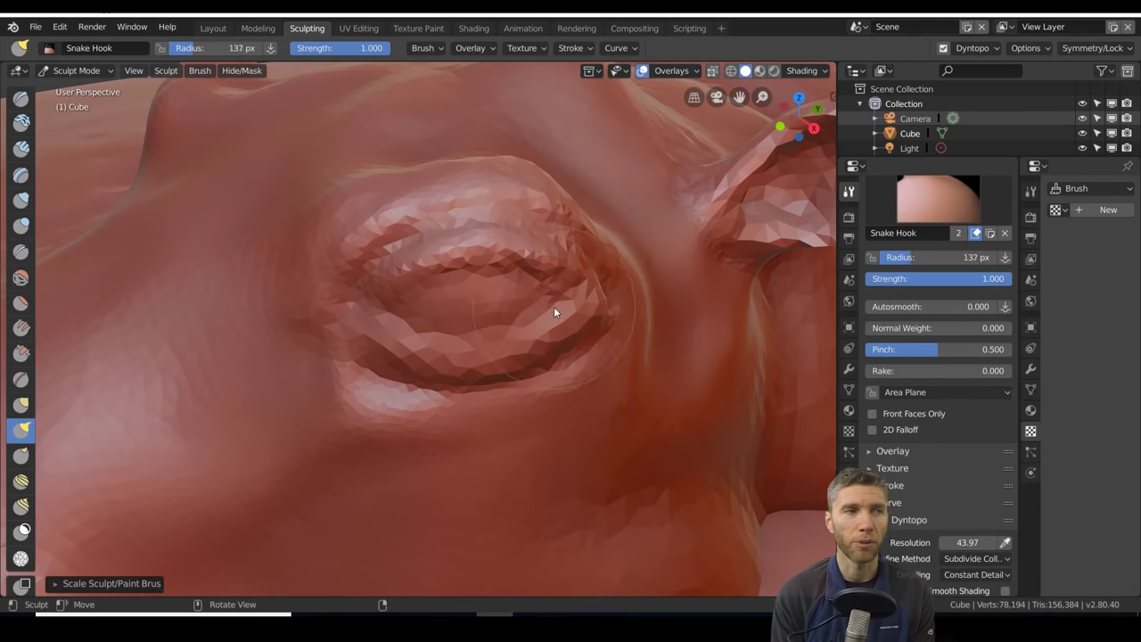
mouse_move(567, 353)
middle_mouse_down("ctrl")
mouse_move(467, 402)
mouse_move(466, 391)
mouse_move(702, 325)
mouse_move(342, 493)
middle_mouse_up("ctrl")
Set the Symmetrize direction to +X to -X and view the whole head
scroll(925, 542, "down", 3)
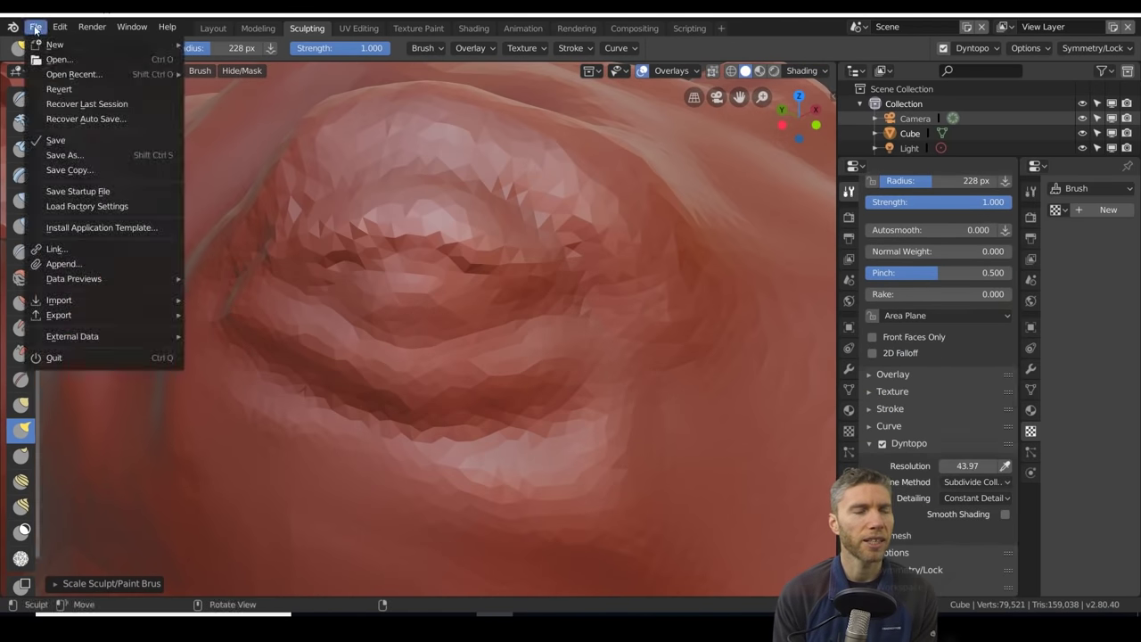
left_click(971, 524)
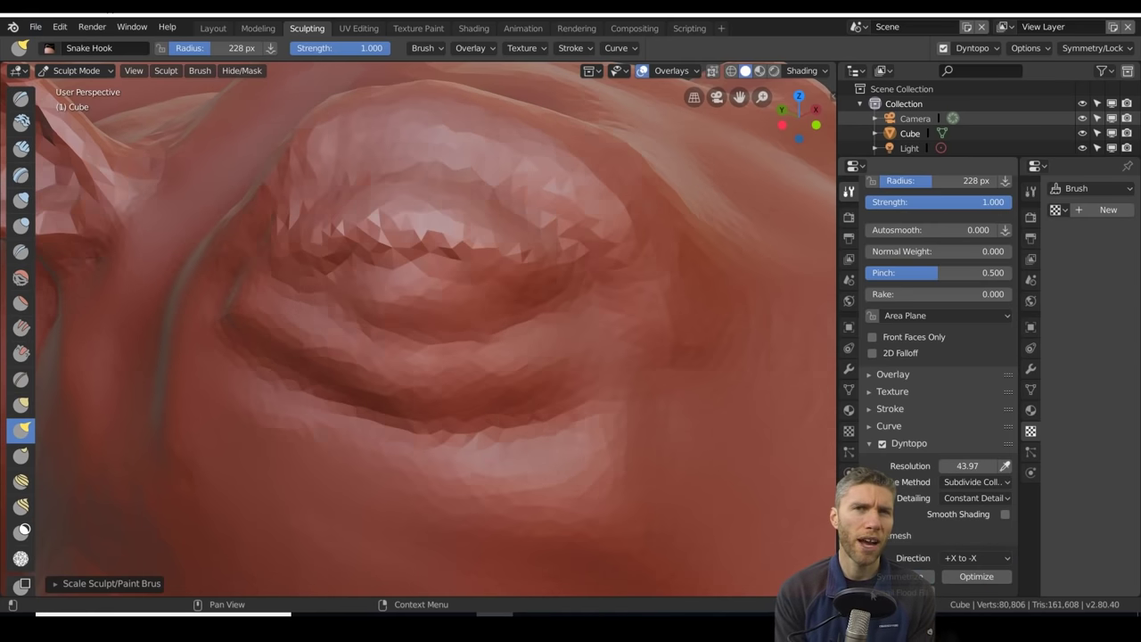
scroll(372, 416, "down", 5)
middle_click_drag(373, 415, 491, 421)
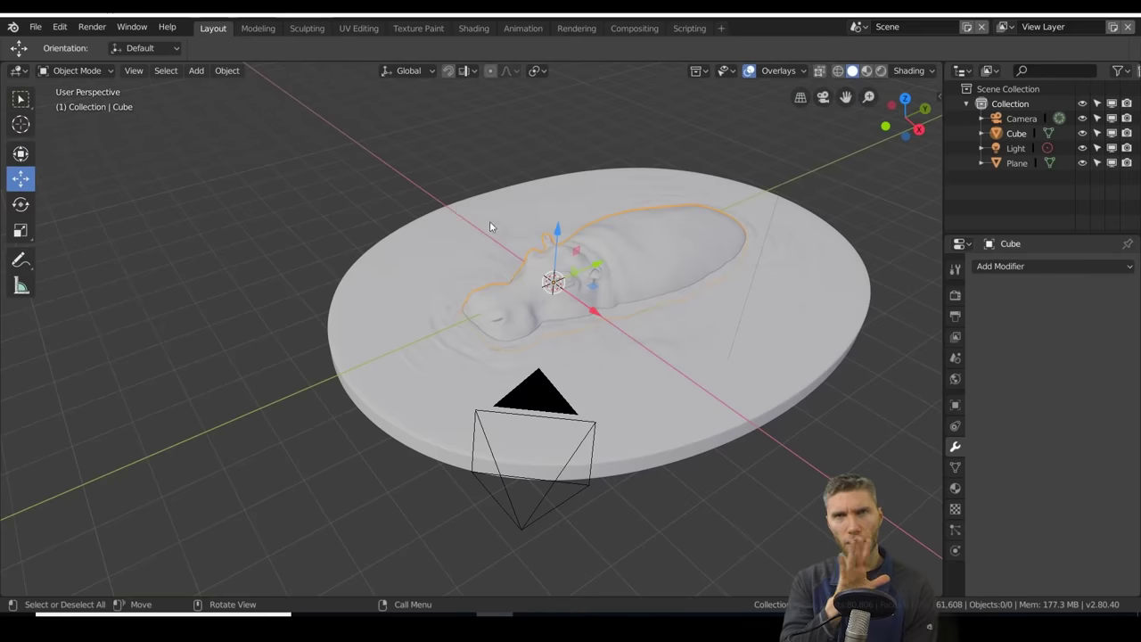
Add an Ico Sphere and scale it down to eyeball size
middle_click_drag(489, 221, 735, 268, "ctrl")
left_click(196, 70)
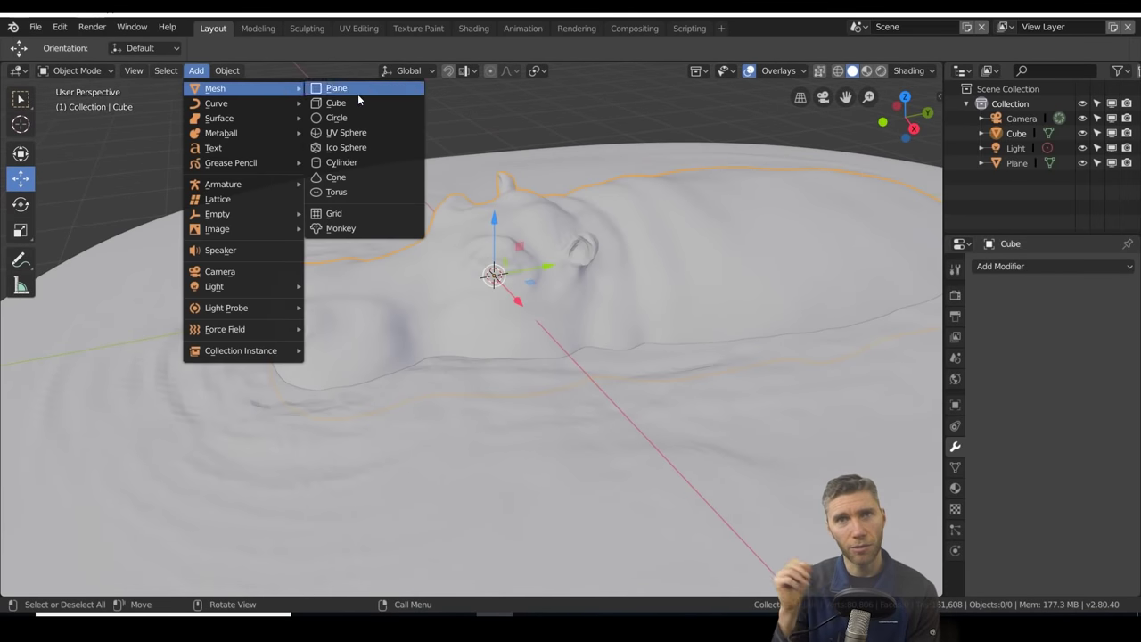
left_click(352, 147)
key("s")
left_click(27, 194)
middle_click_drag(27, 194, 27, 194)
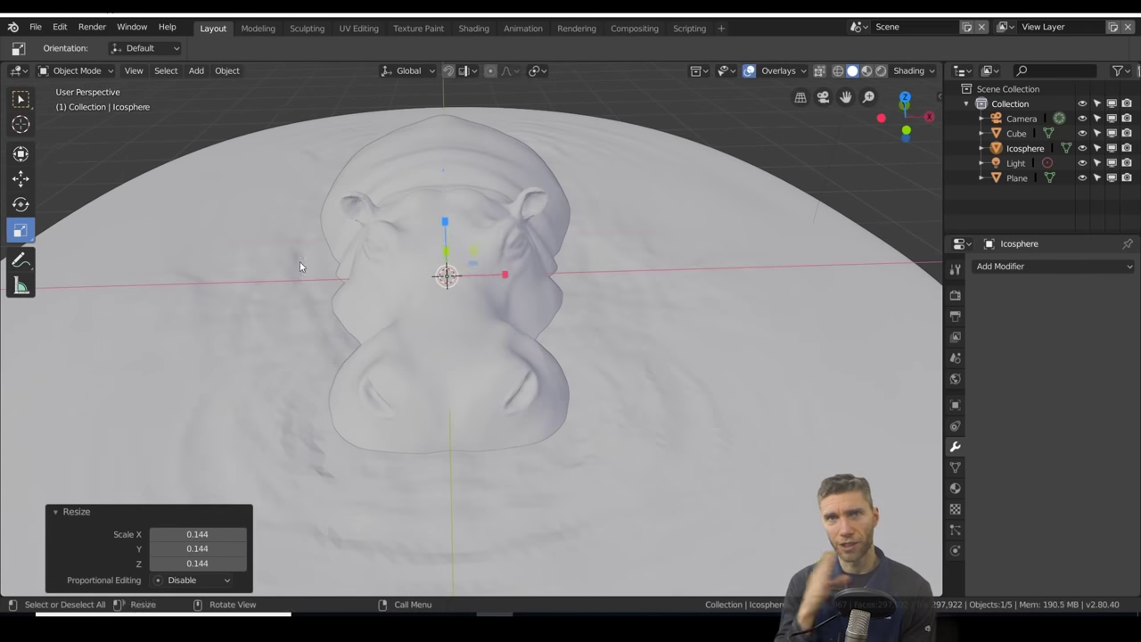
Move the sphere along X into the hippo's eye socket
mouse_move(574, 235)
middle_mouse_down()
mouse_move(578, 285)
mouse_move(563, 286)
mouse_move(658, 267)
middle_mouse_up()
left_click(578, 285)
key("g")
key("x")
left_click(587, 251)
mouse_move(588, 251)
middle_mouse_down()
mouse_move(536, 292)
mouse_move(614, 289)
middle_mouse_up()
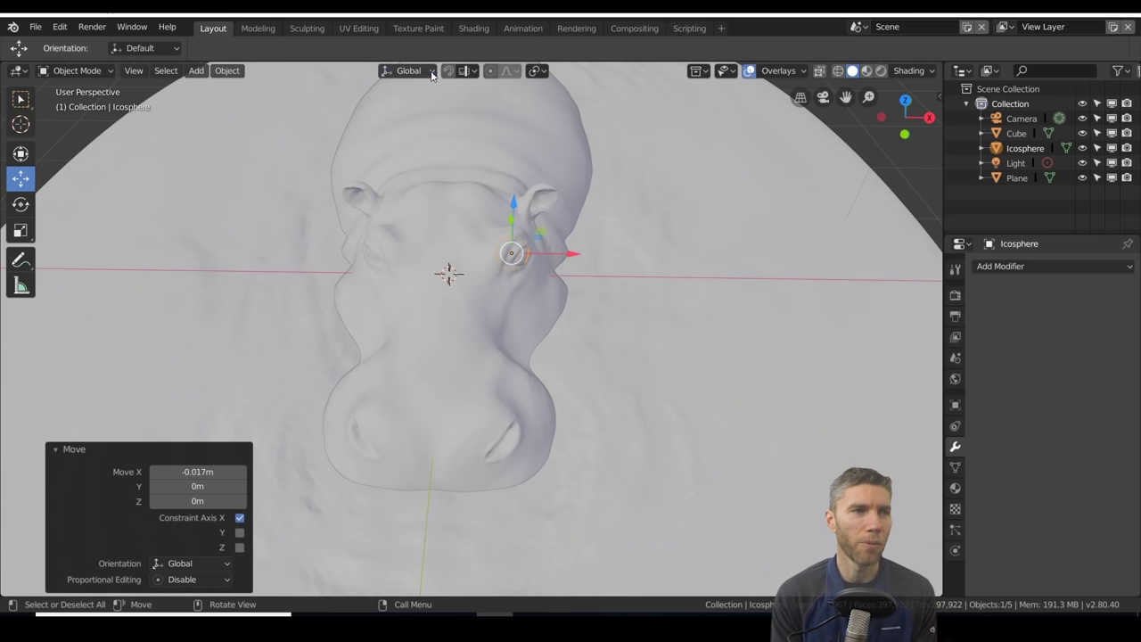
middle_click_drag(466, 77, 653, 381)
Set the sphere's origin to geometry and add a Mirror modifier
left_click(227, 70)
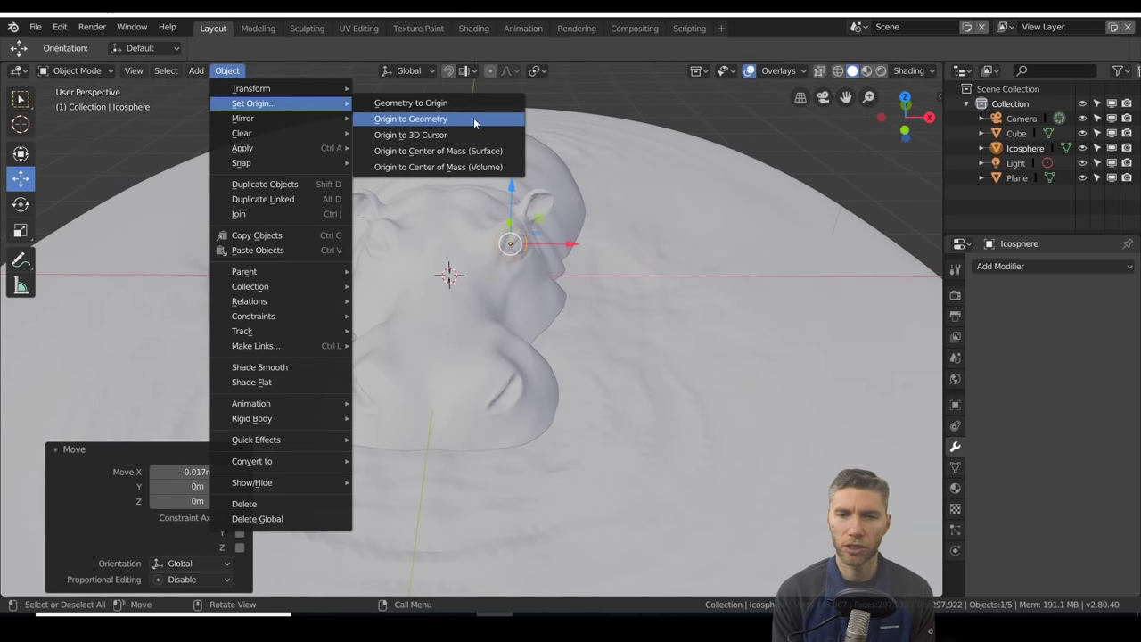
left_click(470, 119)
left_click(1052, 266)
left_click(838, 414)
Select the hippo body and zoom in close on its eye
mouse_move(444, 275)
middle_mouse_down()
mouse_move(381, 291)
mouse_move(556, 269)
middle_mouse_up()
left_click(556, 269)
scroll(553, 342, "down", 3)
mouse_move(554, 343)
middle_mouse_down("ctrl")
mouse_move(490, 270)
mouse_move(304, 247)
middle_mouse_up("ctrl")
Sculpt the lids around the eyeball with the Crease brush
middle_click_drag(359, 275, 308, 280, "shift")
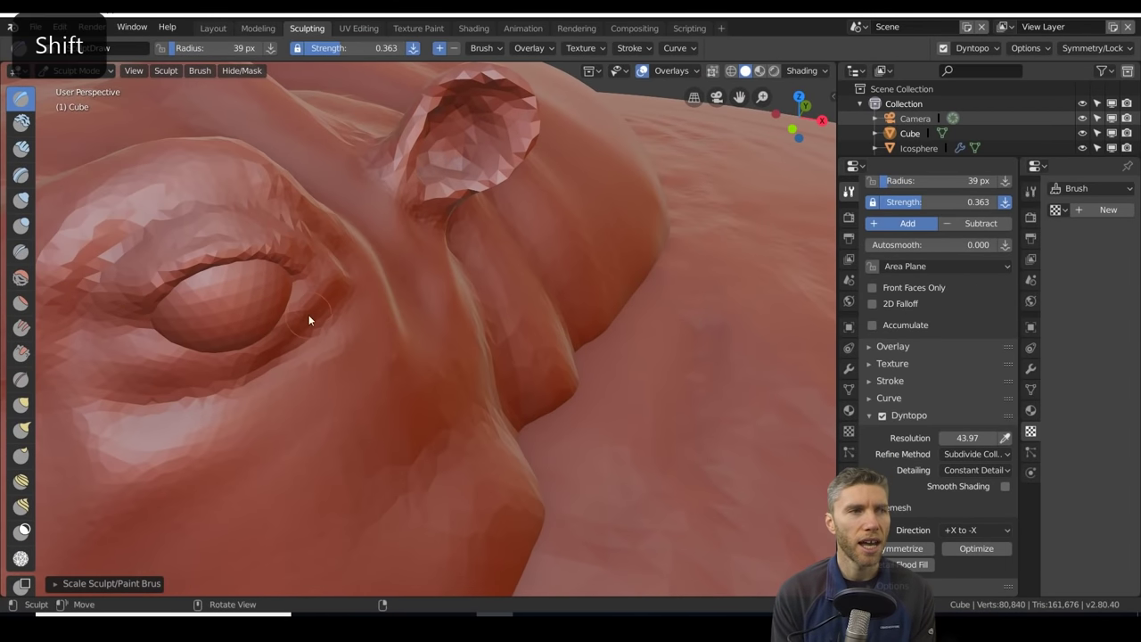
middle_click_drag(259, 366, 332, 314, "ctrl")
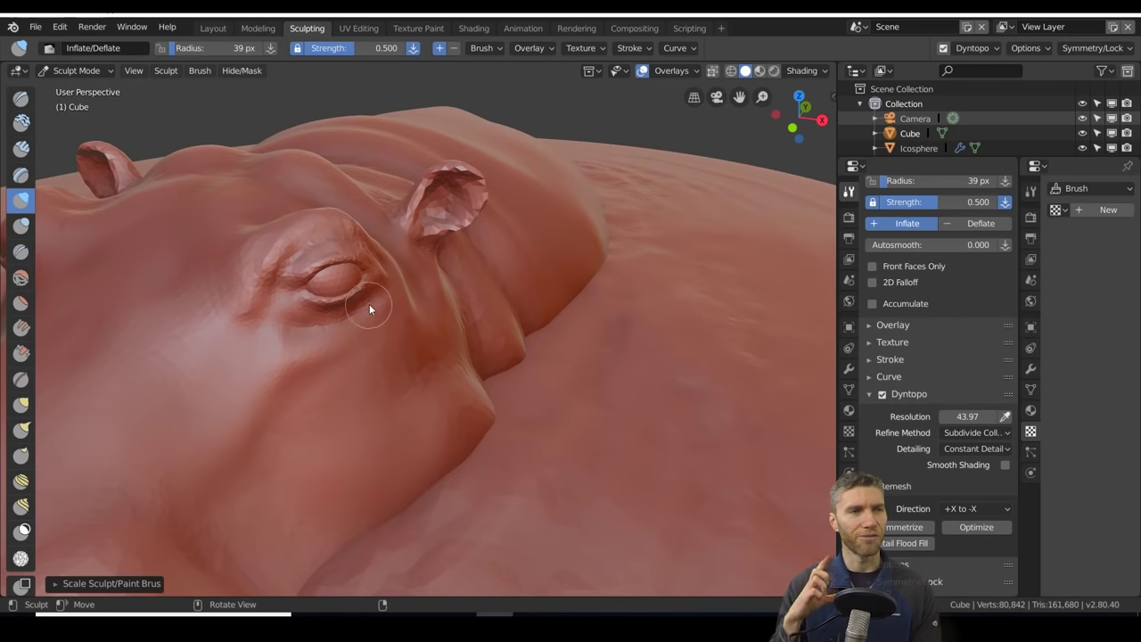
middle_click_drag(393, 304, 372, 319)
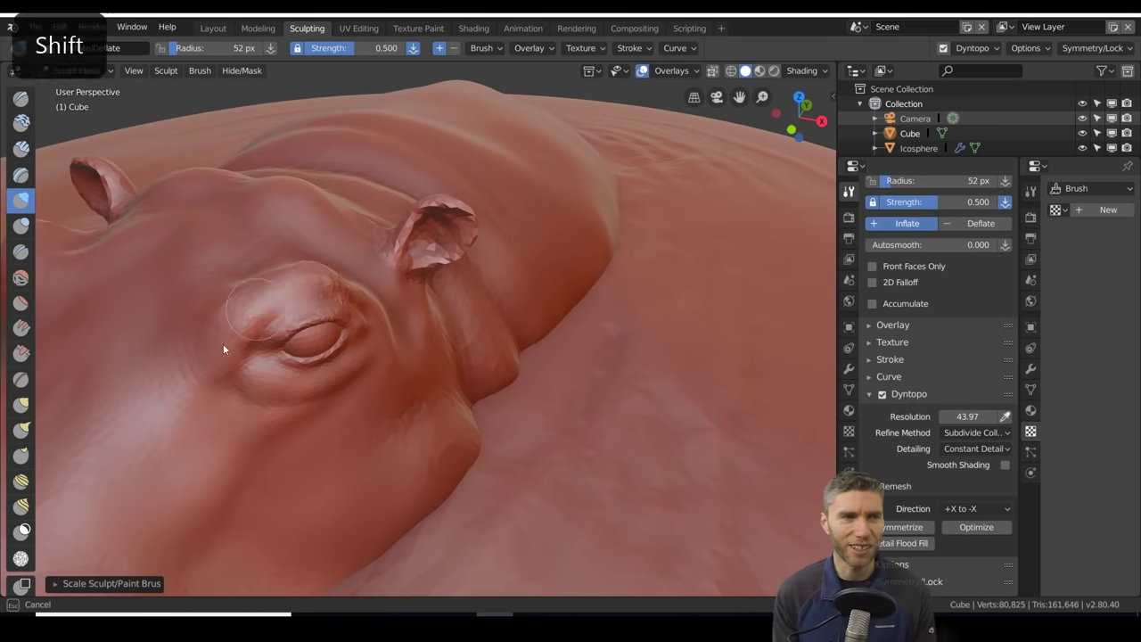
mouse_move(321, 292)
middle_mouse_down()
mouse_move(372, 344)
mouse_move(359, 381)
mouse_move(266, 347)
mouse_move(465, 330)
mouse_move(461, 433)
mouse_move(502, 395)
mouse_move(529, 402)
mouse_move(484, 364)
mouse_move(477, 254)
mouse_move(332, 303)
middle_mouse_up()
key("shift+c")
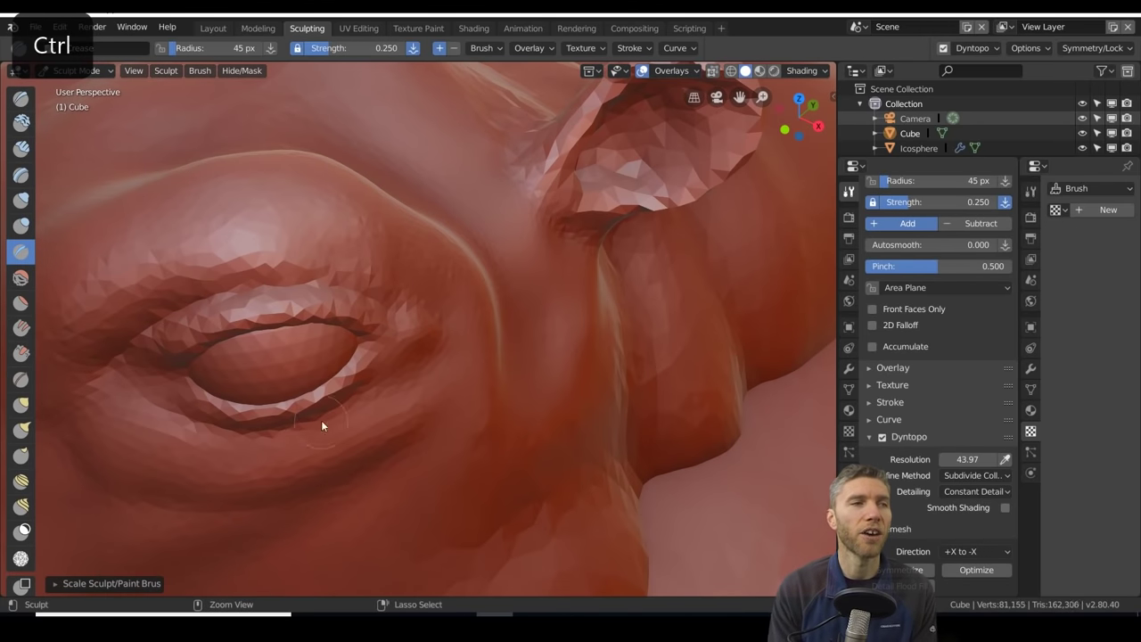
mouse_move(110, 399)
middle_mouse_down("ctrl")
mouse_move(458, 466)
mouse_move(447, 336)
mouse_move(318, 347)
mouse_move(510, 430)
mouse_move(454, 397)
middle_mouse_up("ctrl")
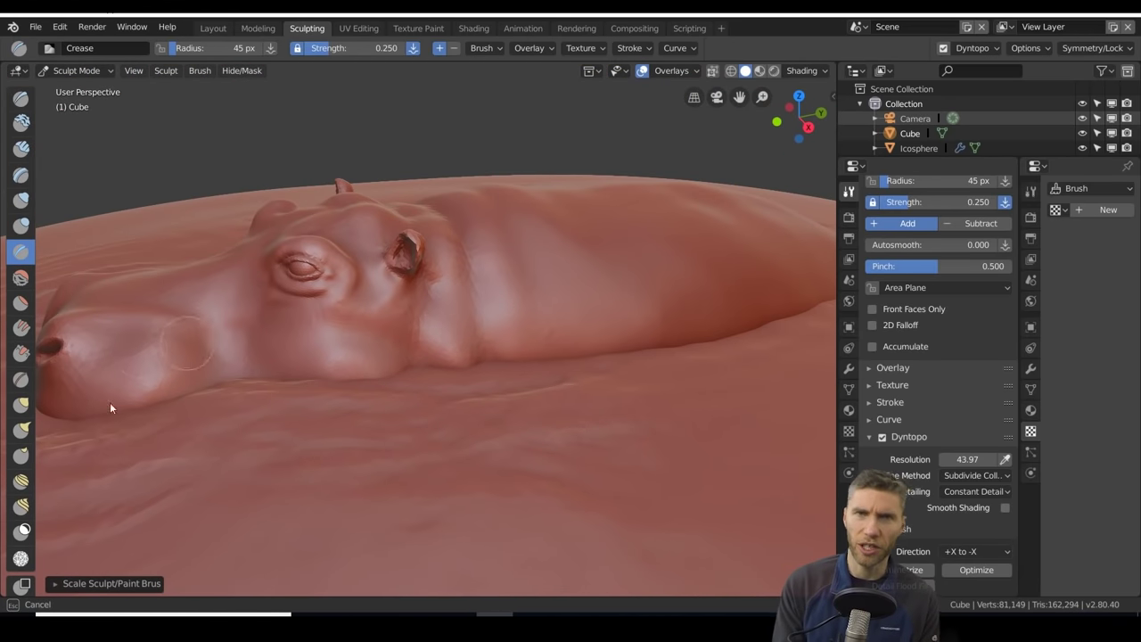
Export the hippo as hippo.obj
mouse_move(256, 473)
middle_mouse_down("ctrl")
mouse_move(628, 475)
mouse_move(506, 509)
mouse_move(736, 413)
middle_mouse_up("ctrl")
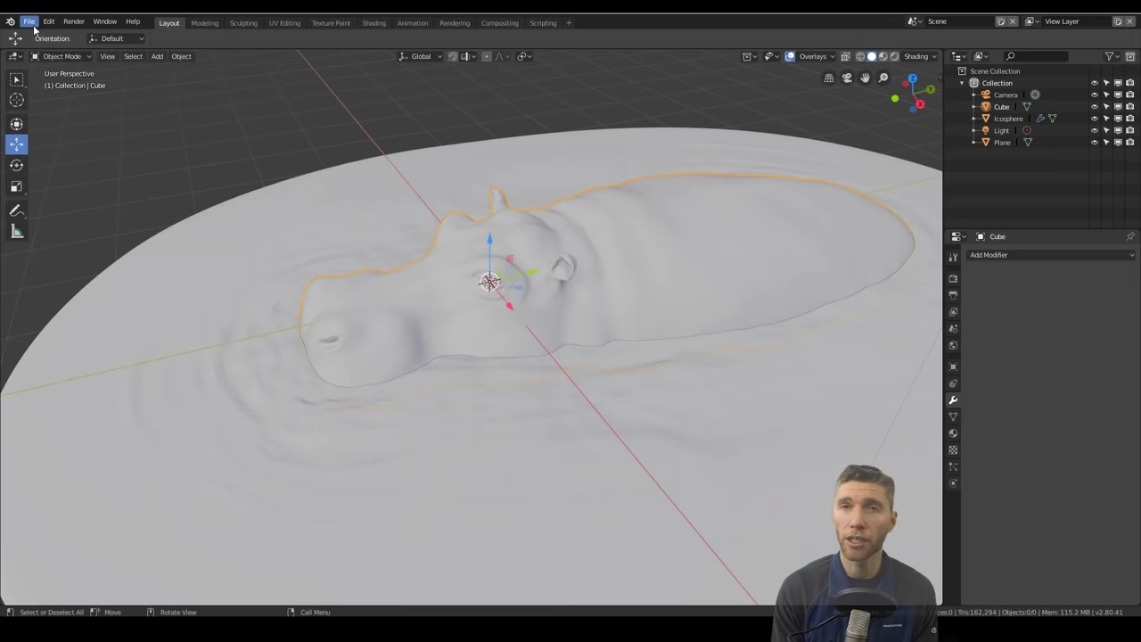
left_click(30, 21)
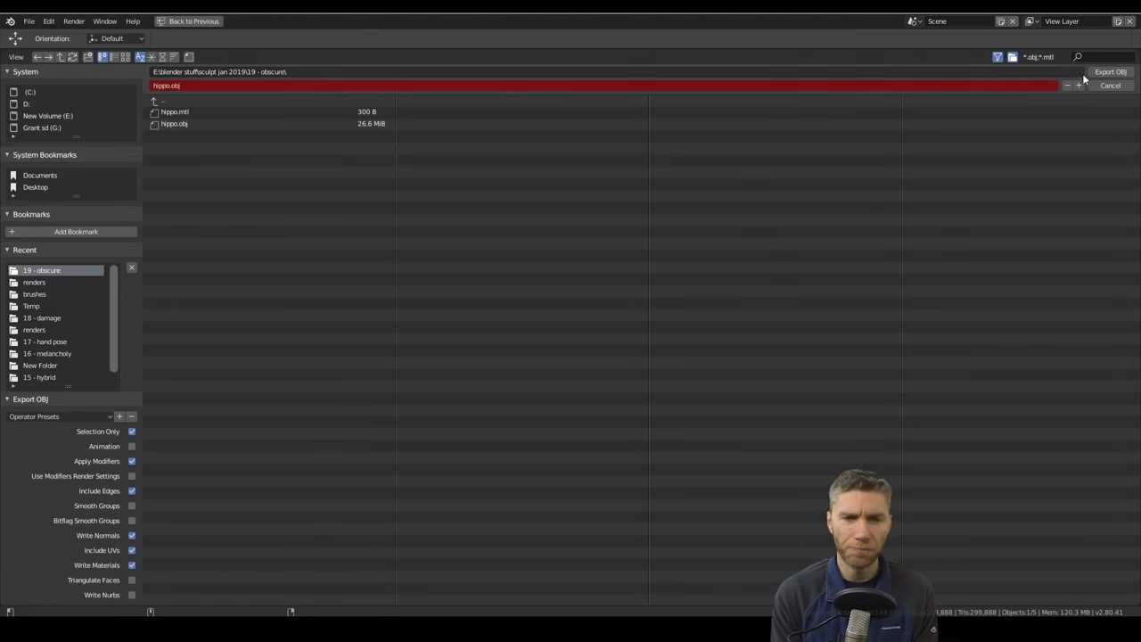
left_click(1111, 71)
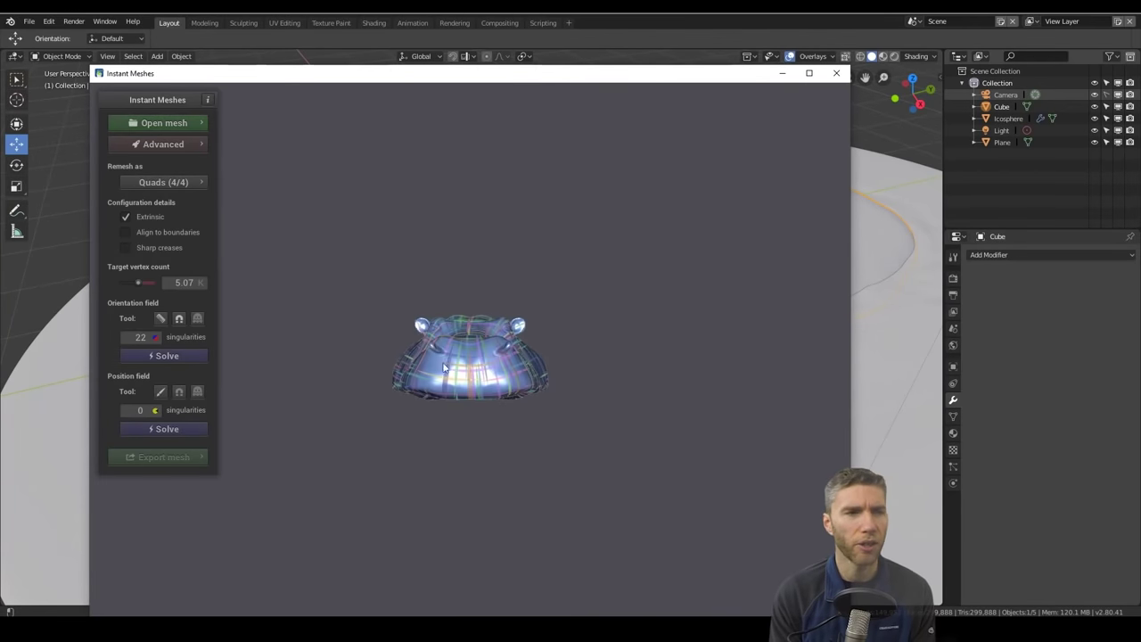
Comb the orientation field along the eye and head
scroll(443, 368, "up", 5)
left_click_drag(527, 373, 159, 323)
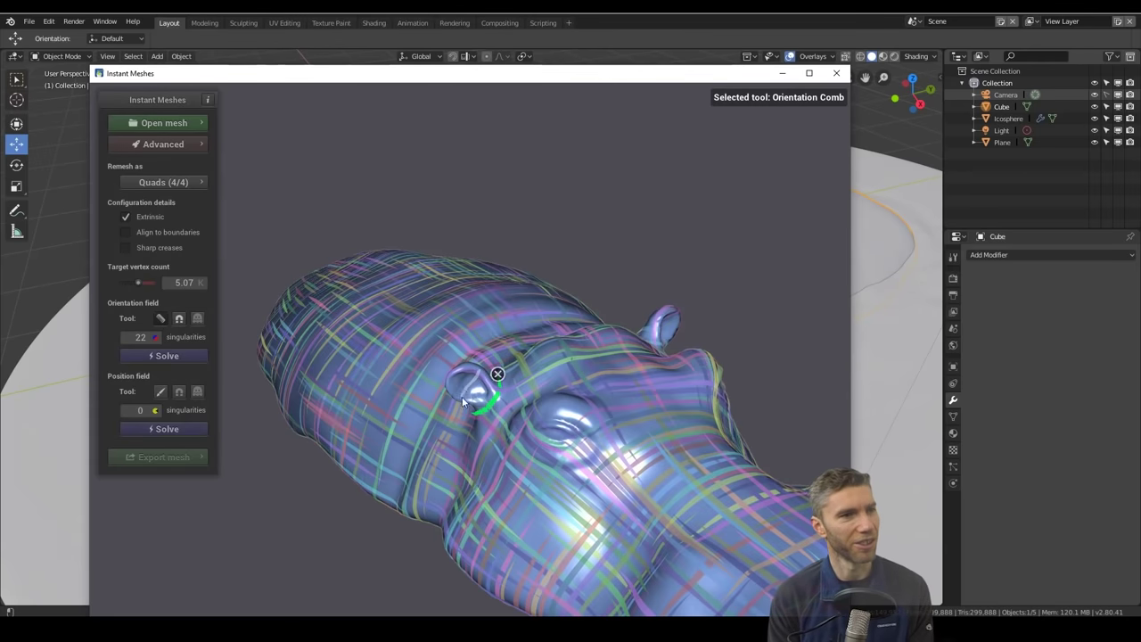
left_click(162, 321)
mouse_move(482, 396)
left_mouse_down()
mouse_move(473, 382)
mouse_move(450, 428)
mouse_move(482, 374)
left_mouse_up()
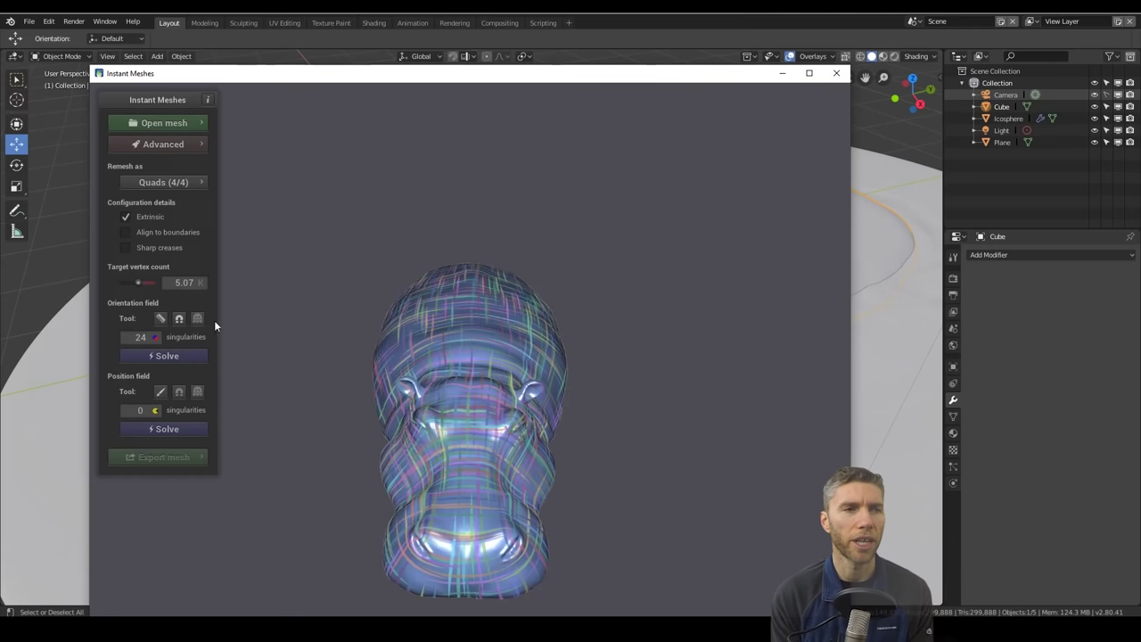
mouse_move(575, 484)
left_mouse_down()
mouse_move(652, 357)
mouse_move(638, 426)
mouse_move(553, 437)
left_mouse_up()
scroll(630, 347, "up", 5)
left_click_drag(563, 375, 331, 581)
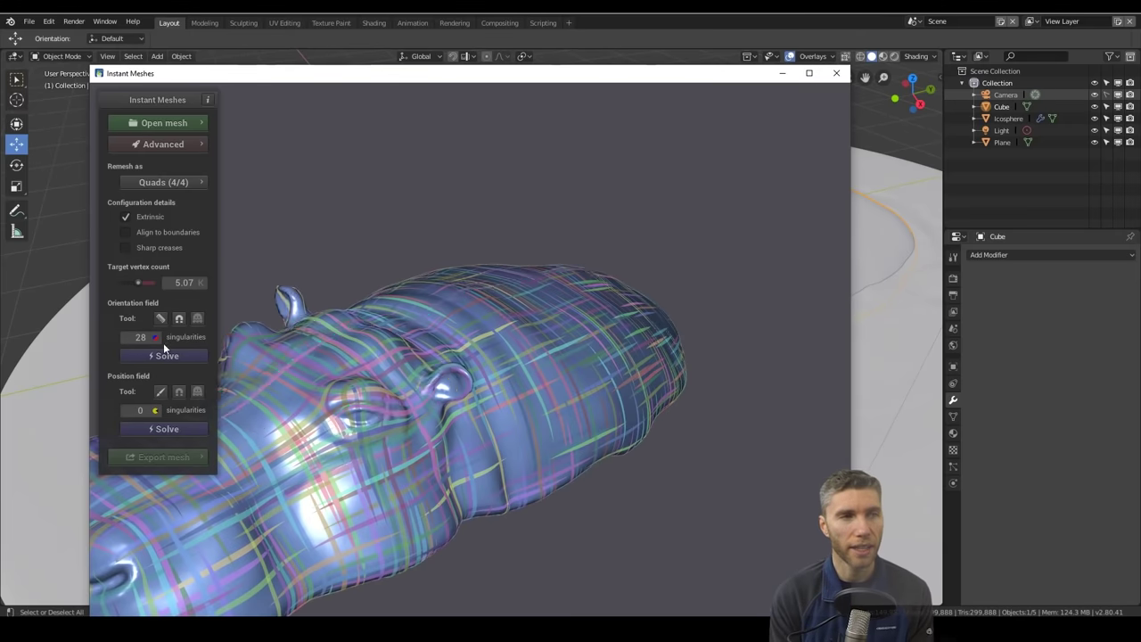
Solve the position field and raise the target vertex count
left_click(164, 429)
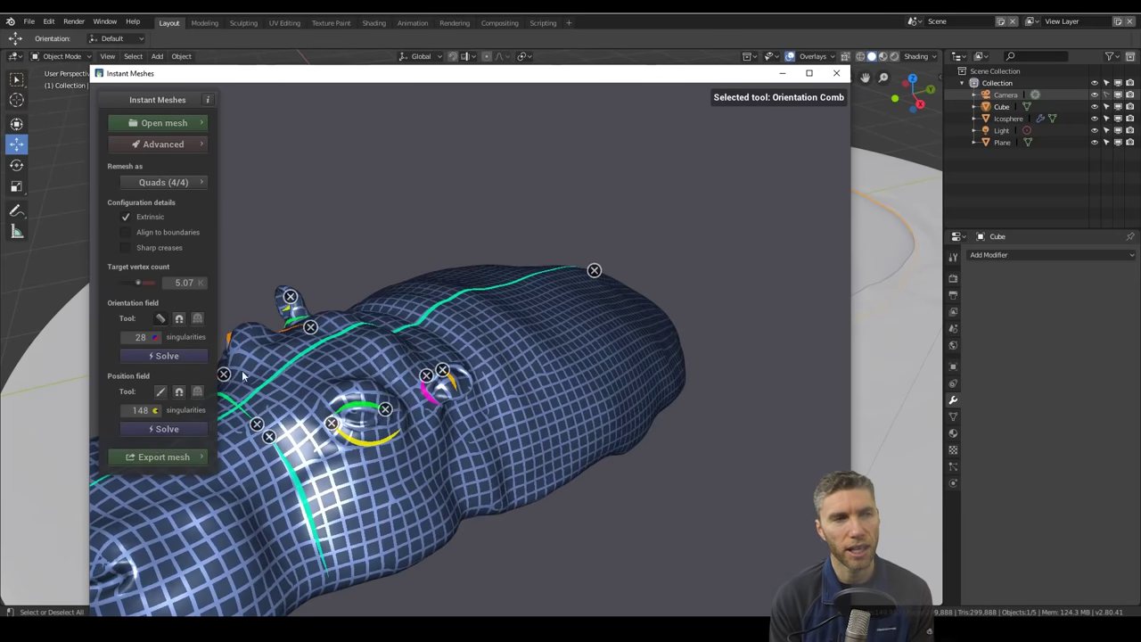
left_click_drag(138, 282, 144, 281)
left_click(437, 405)
Comb extra flow lines near the ear and re-solve the position field
scroll(526, 365, "up", 5)
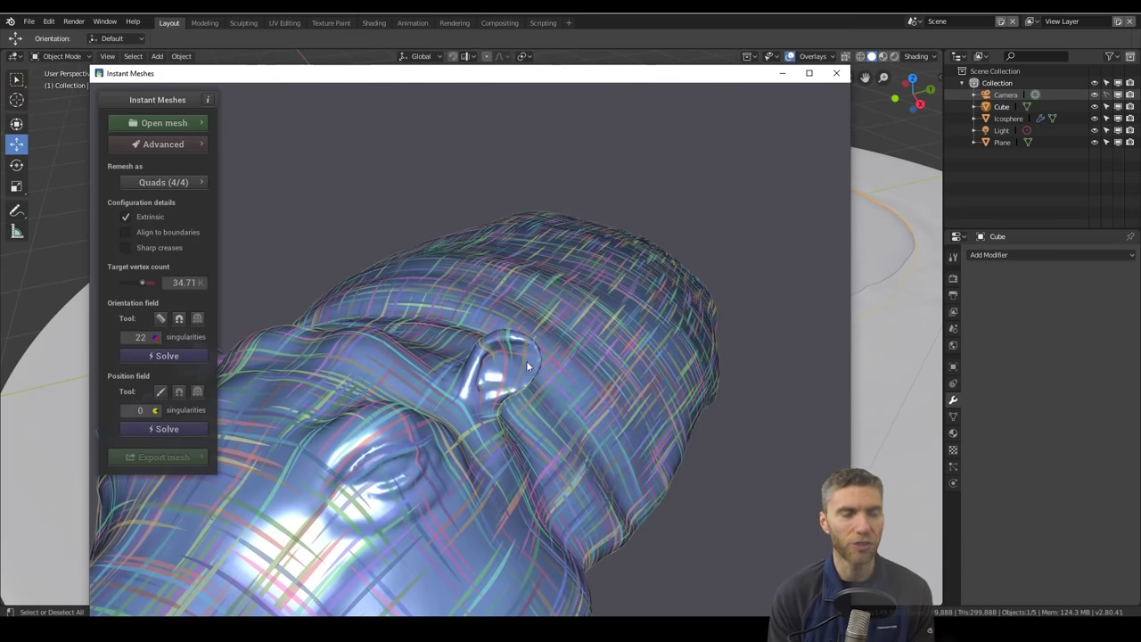
left_click_drag(542, 383, 209, 327)
left_click_drag(535, 303, 483, 335)
left_click(159, 428)
Extract the quad mesh and save it as hippo 1
scroll(406, 467, "down", 4)
mouse_move(407, 467)
left_mouse_down()
mouse_move(506, 264)
mouse_move(596, 429)
mouse_move(358, 192)
mouse_move(486, 155)
mouse_move(515, 470)
mouse_move(351, 414)
mouse_move(556, 391)
mouse_move(299, 379)
left_mouse_up()
left_click(167, 457)
left_click(298, 376)
left_click(294, 417)
type("hippo 1")
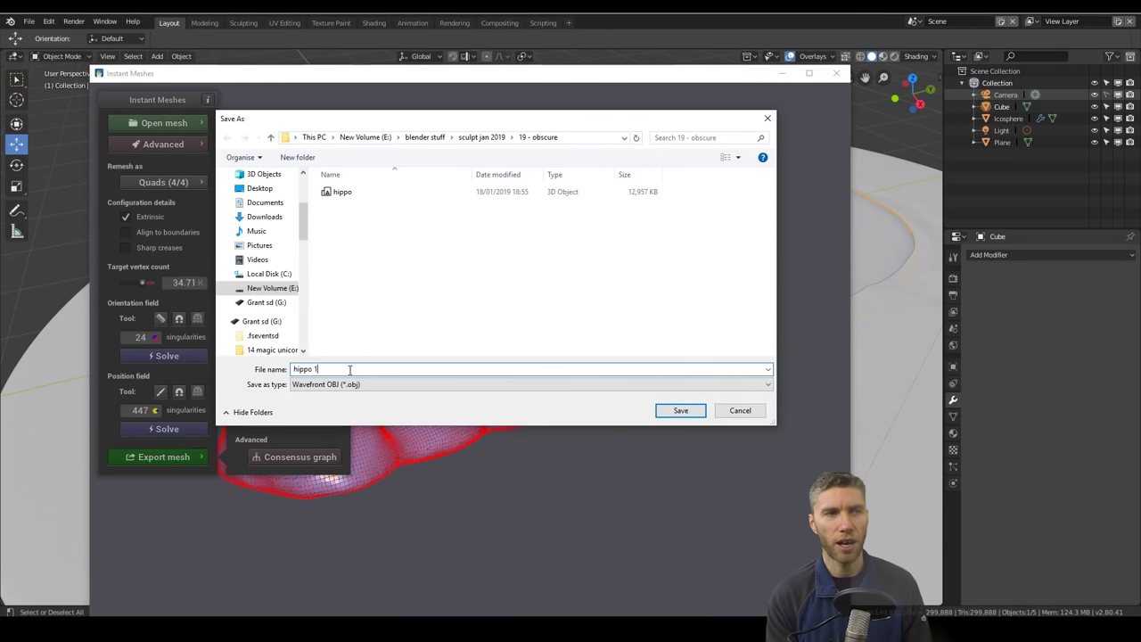
key("Return")
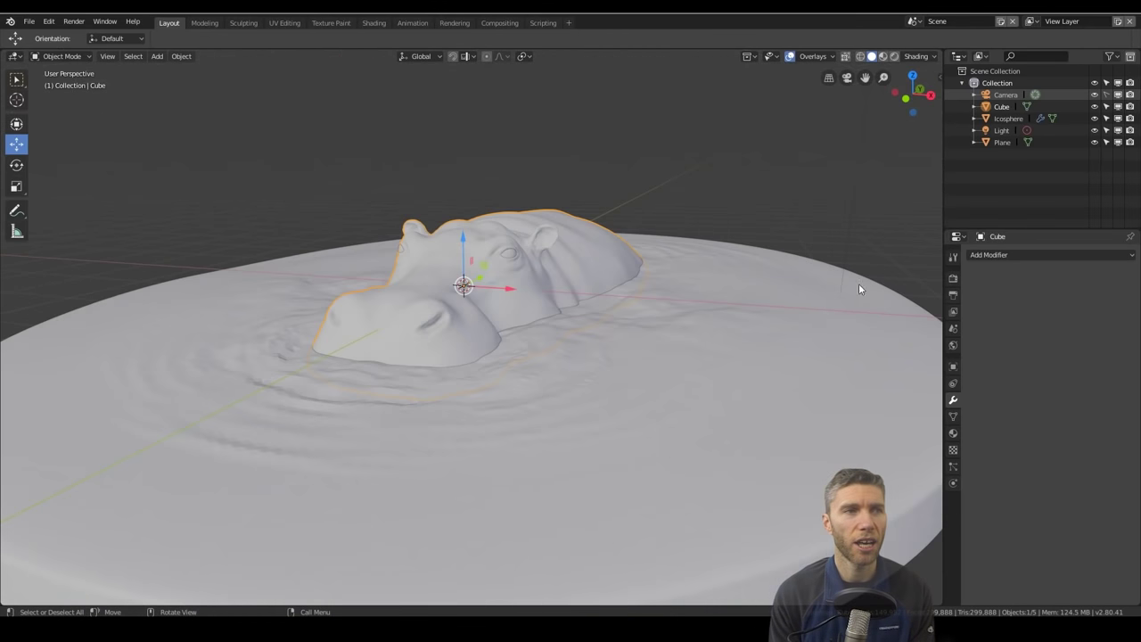
left_click(30, 20)
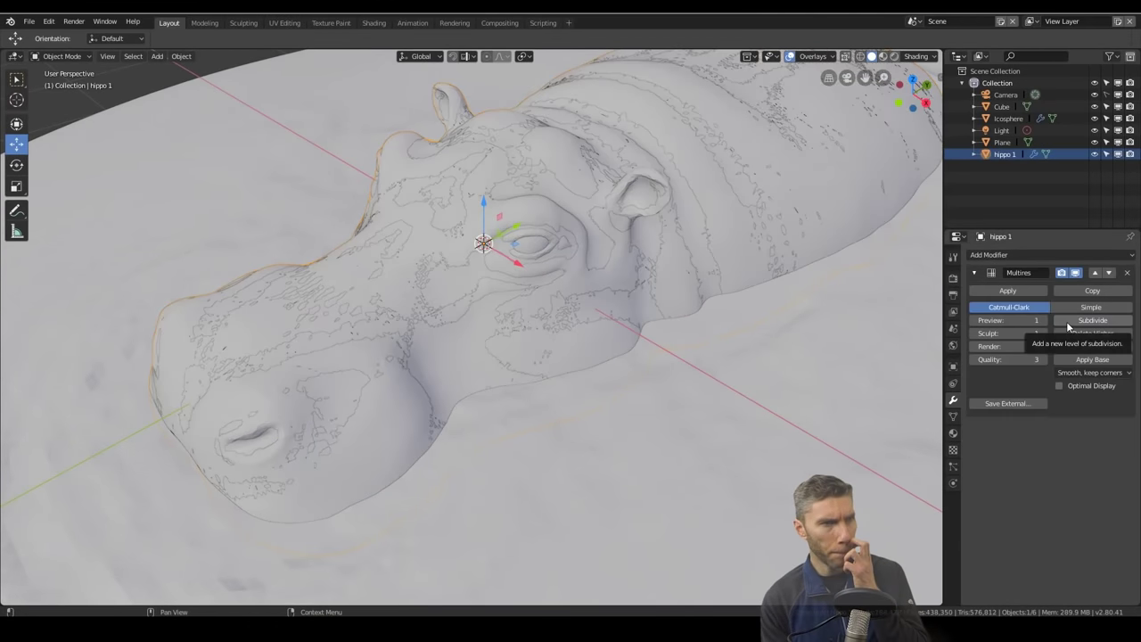
Add a Shrinkwrap modifier to hippo 1 targeting hippo hp orginal
left_click(1052, 255)
left_click(1021, 394)
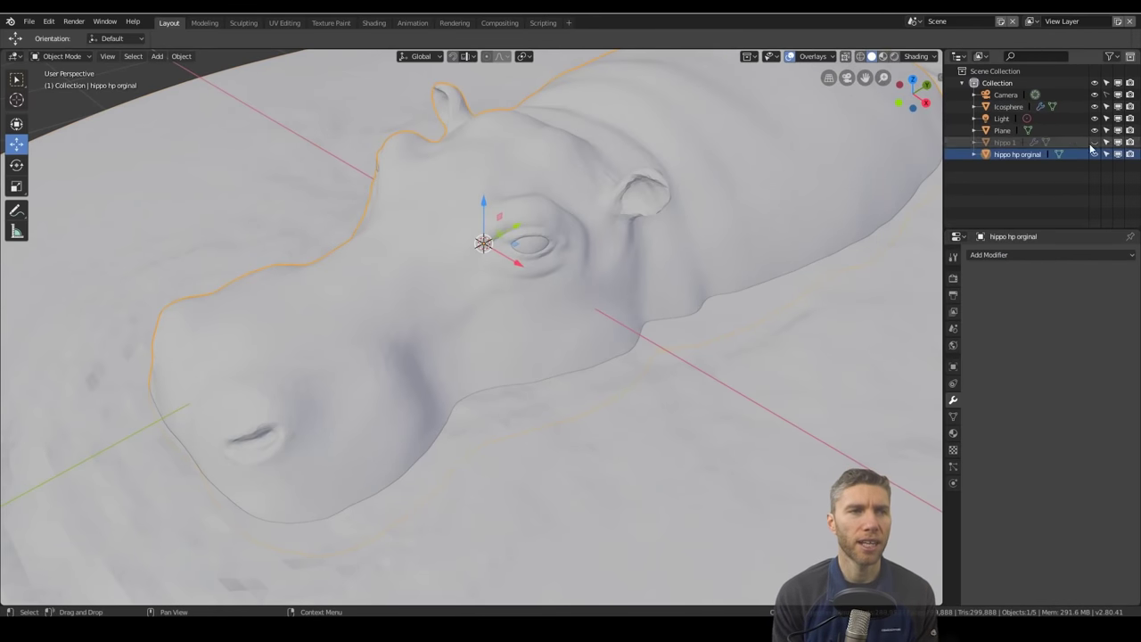
left_click(1094, 142)
left_click(1004, 141)
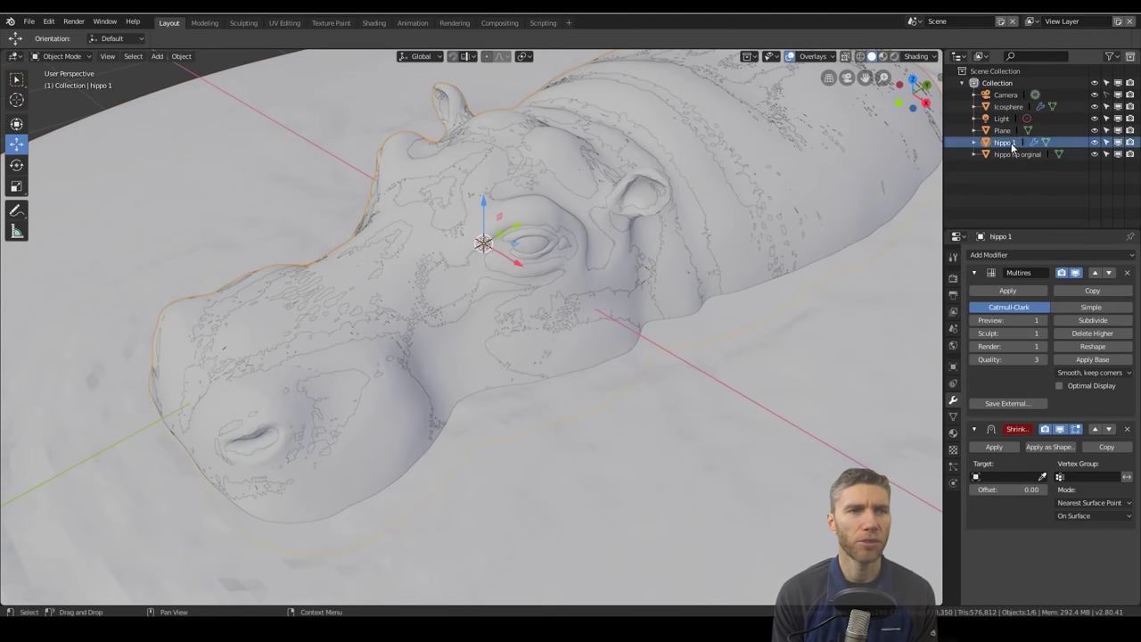
left_click(1007, 477)
Add a Multires level, apply the Shrinkwrap, and hide the original hippo
left_click(1093, 320)
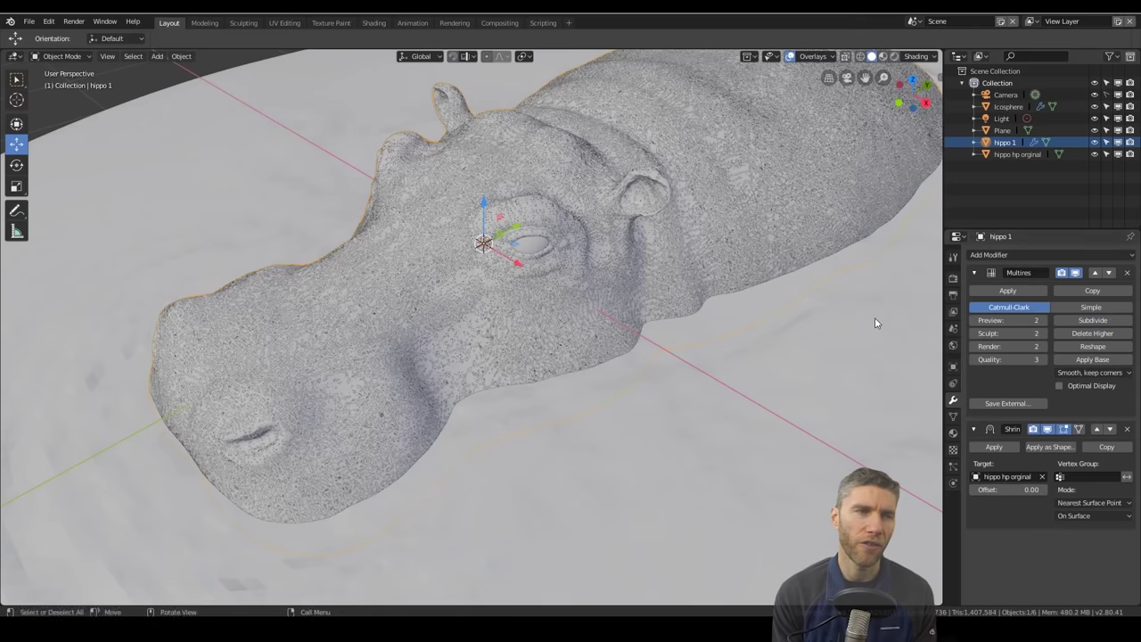
left_click(997, 448)
left_click(1095, 154)
scroll(535, 356, "down", 5)
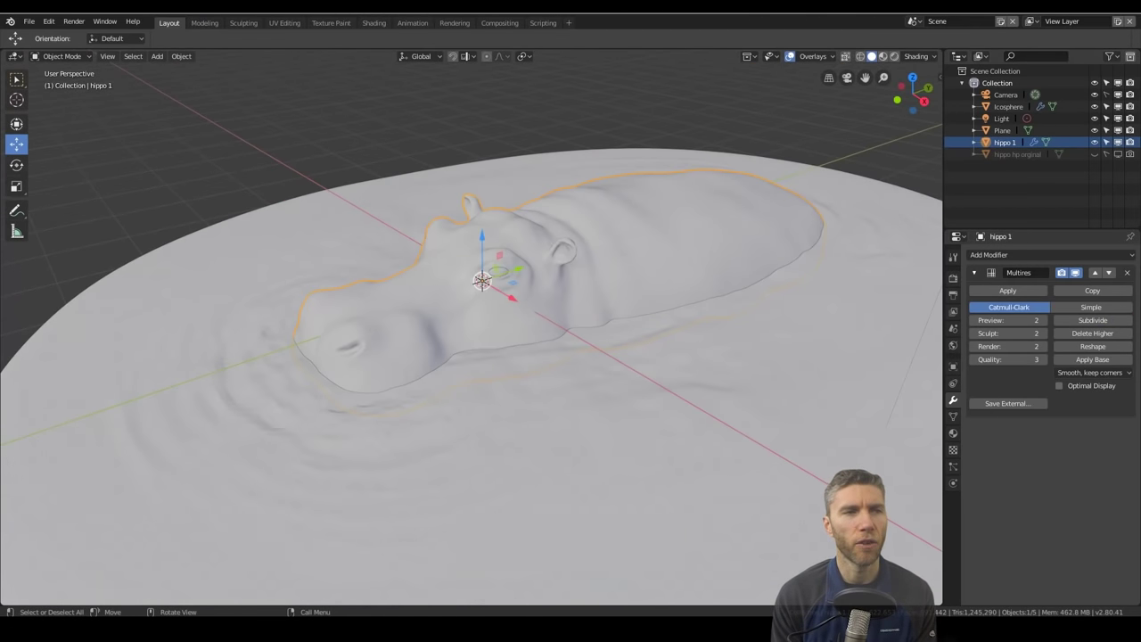
left_click(242, 22)
Orbit close to the remeshed hippo's head and ear, showing its modifier settings
middle_click_drag(440, 363, 526, 290)
scroll(526, 290, "up", 3)
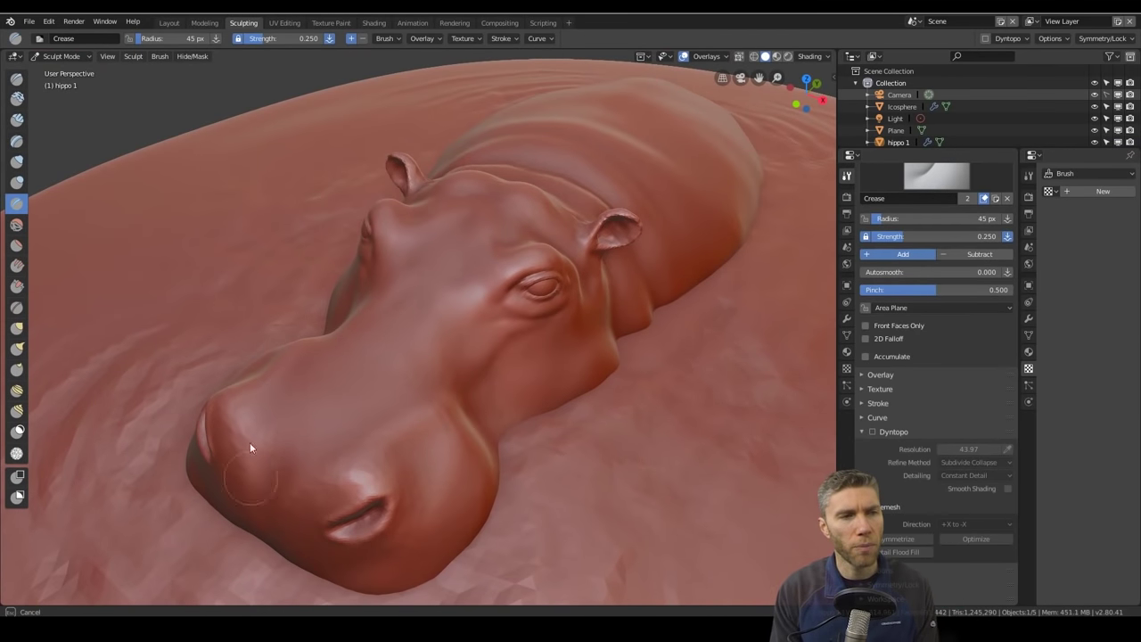
middle_click_drag(509, 408, 468, 309)
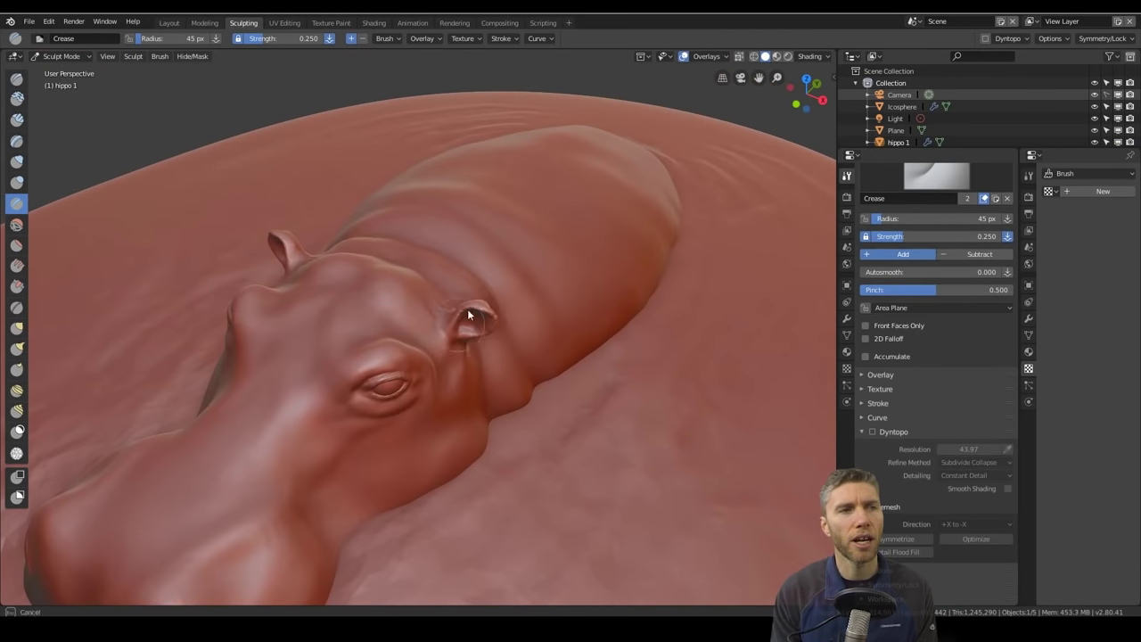
left_click(848, 320)
middle_click_drag(677, 277, 426, 271)
scroll(549, 252, "up", 3)
mouse_move(549, 252)
middle_mouse_down()
mouse_move(343, 479)
mouse_move(360, 191)
mouse_move(482, 339)
mouse_move(397, 428)
mouse_move(404, 369)
mouse_move(572, 379)
mouse_move(549, 339)
mouse_move(503, 408)
mouse_move(591, 301)
mouse_move(484, 306)
mouse_move(339, 458)
middle_mouse_up()
Save the remeshed hippo file via Save As and view the whole hippo
key("ctrl+shift+s")
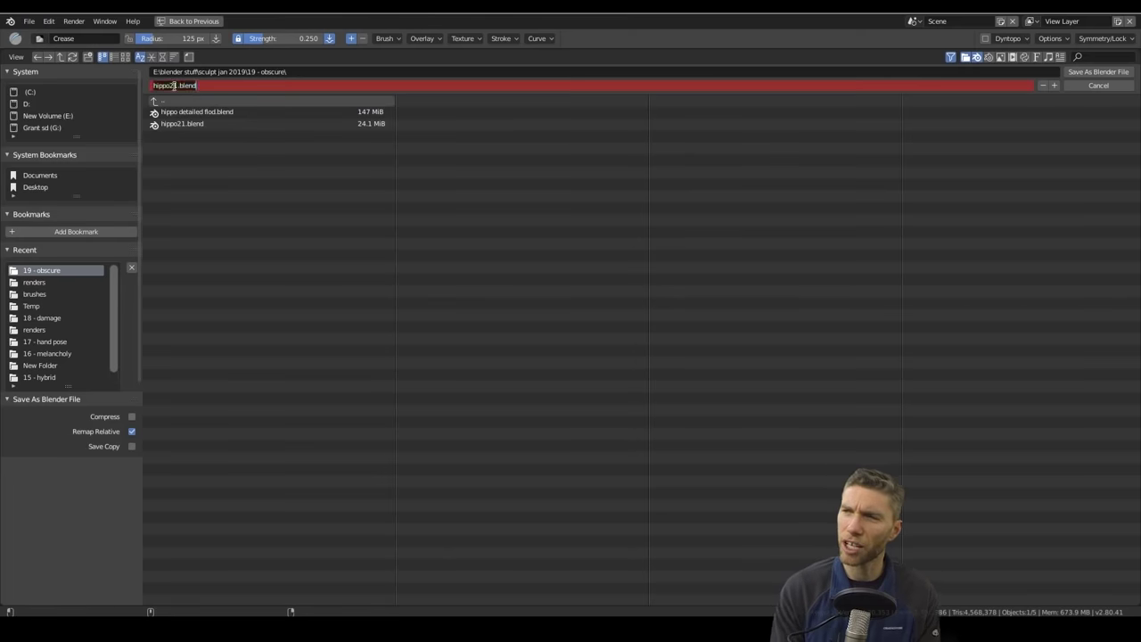
key("Return")
middle_click_drag(401, 357, 504, 268)
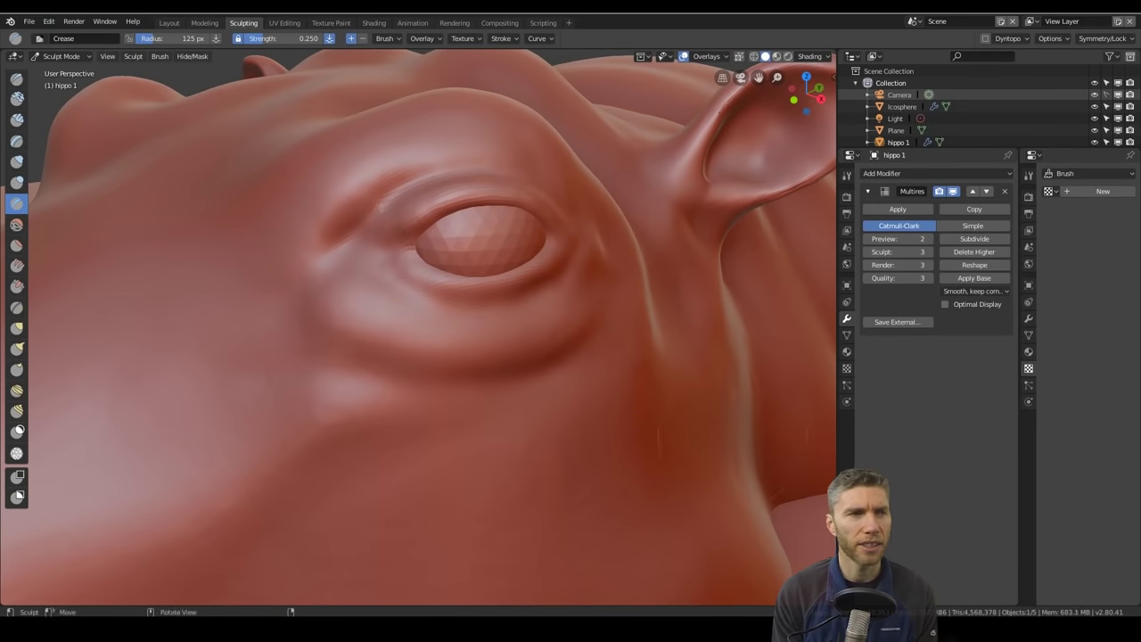
scroll(419, 330, "down", 5)
mouse_move(419, 329)
middle_mouse_down()
mouse_move(464, 321)
mouse_move(374, 339)
mouse_move(393, 330)
mouse_move(383, 303)
mouse_move(419, 268)
mouse_move(419, 339)
mouse_move(357, 375)
middle_mouse_up()
scroll(419, 330, "down", 4)
scroll(401, 357, "up", 5)
scroll(297, 450, "up", 4)
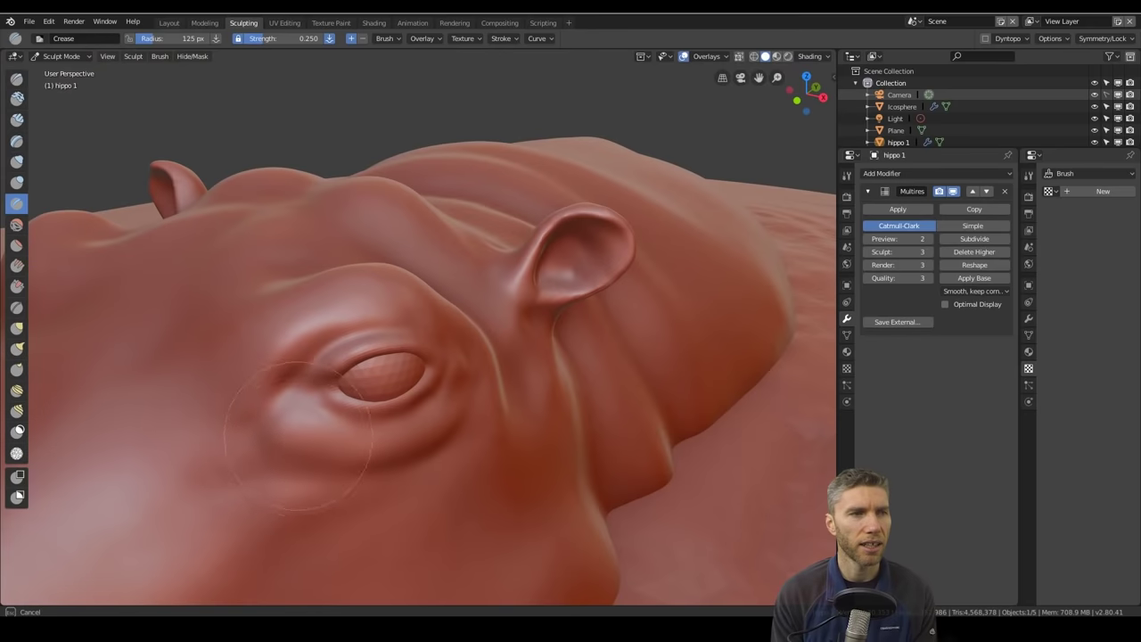
Switch to the Draw brush and give it a new image texture
left_click(847, 175)
key("x")
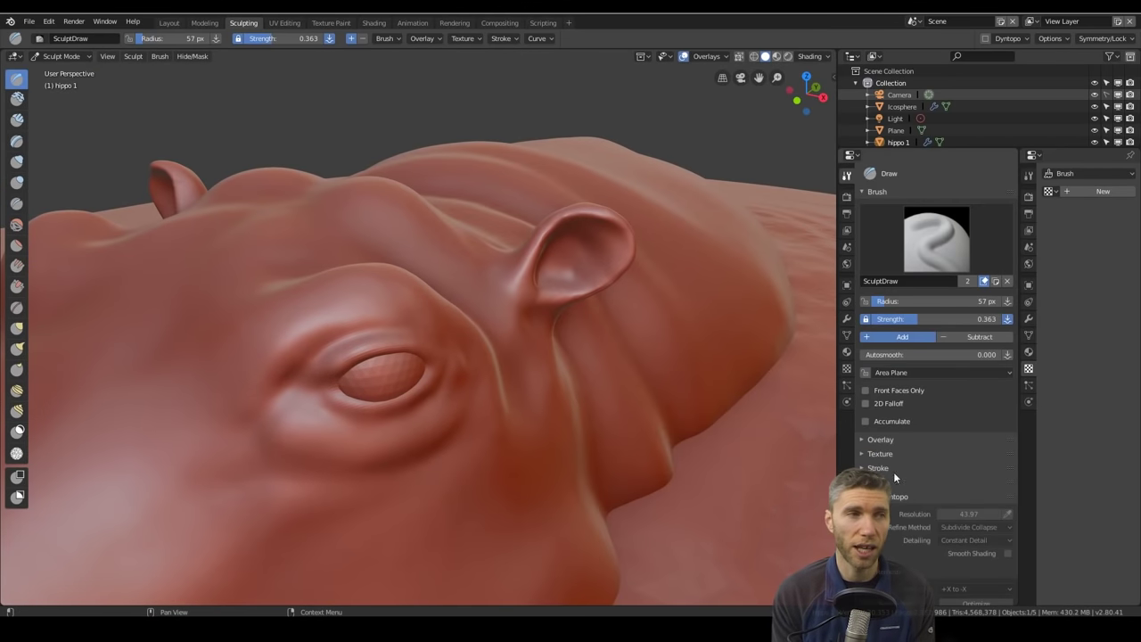
left_click(880, 454)
left_click(949, 542)
Load the metal paint bubble image from the brushes folder as the Draw brush texture
left_click(1115, 370)
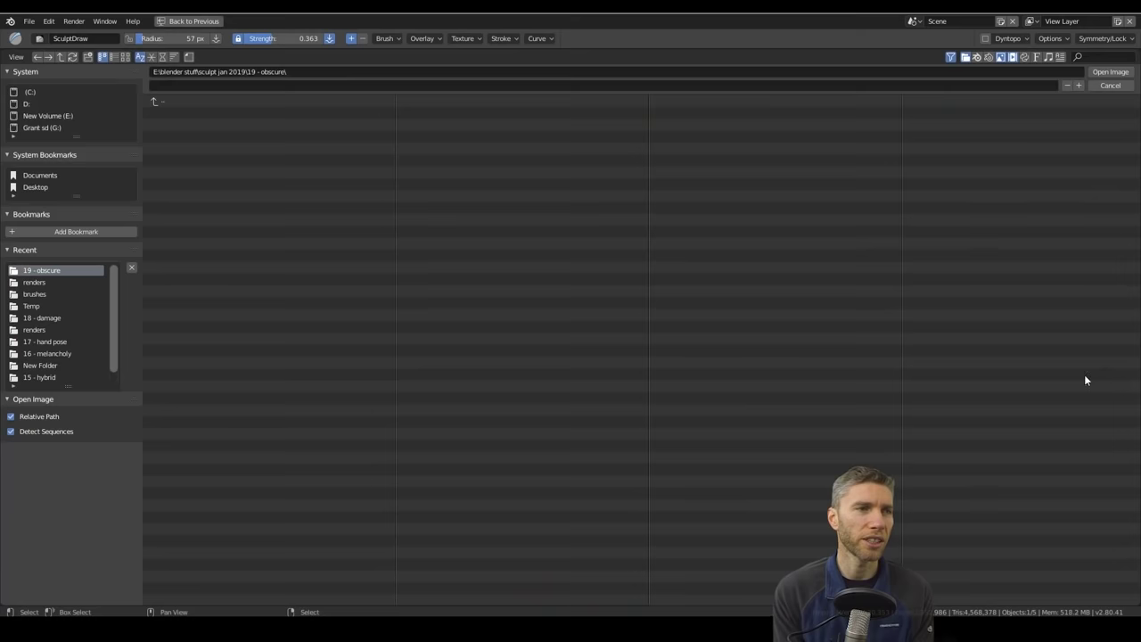
scroll(449, 353, "down", 5)
scroll(448, 353, "down", 3)
double_click(449, 353)
Lower the Draw brush strength to 0.07 and frame the hippo's eye
middle_click_drag(448, 359, 973, 295)
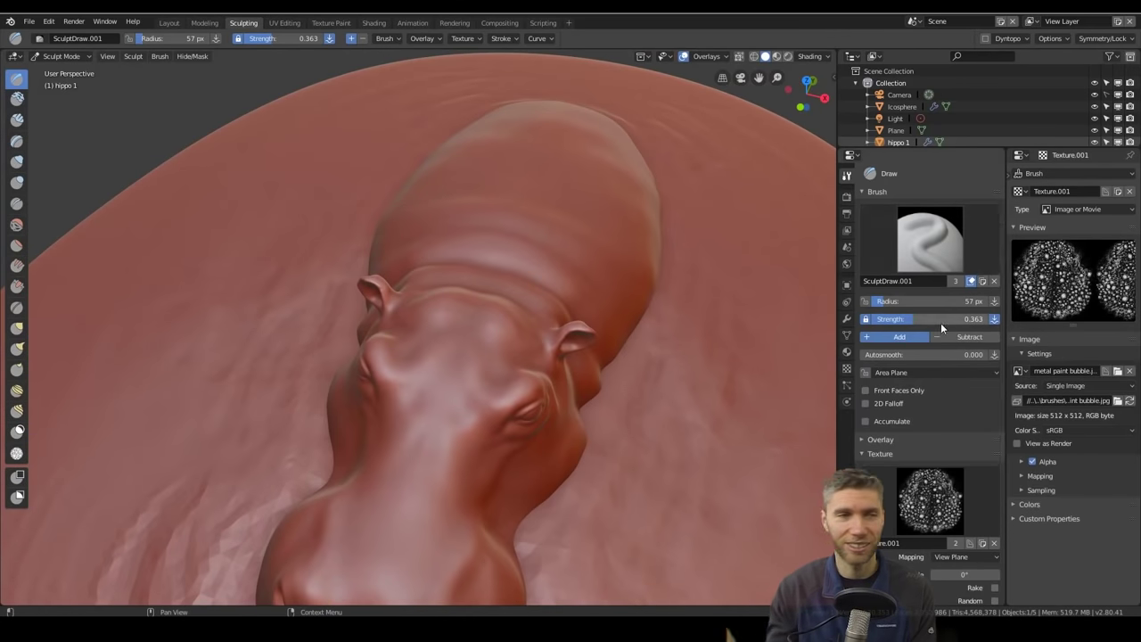
left_click(880, 454)
left_click_drag(931, 318, 897, 318)
mouse_move(624, 374)
middle_mouse_down()
mouse_move(513, 385)
mouse_move(533, 374)
mouse_move(509, 400)
mouse_move(441, 347)
middle_mouse_up()
left_click(898, 323)
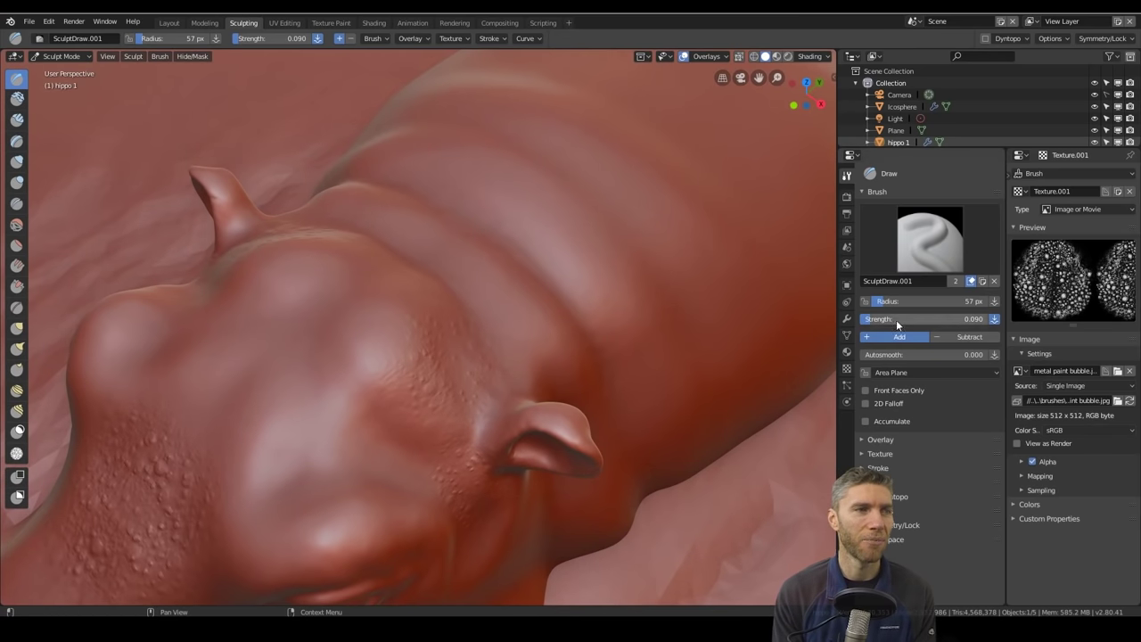
mouse_move(330, 471)
middle_mouse_down()
mouse_move(591, 257)
mouse_move(898, 309)
middle_mouse_up()
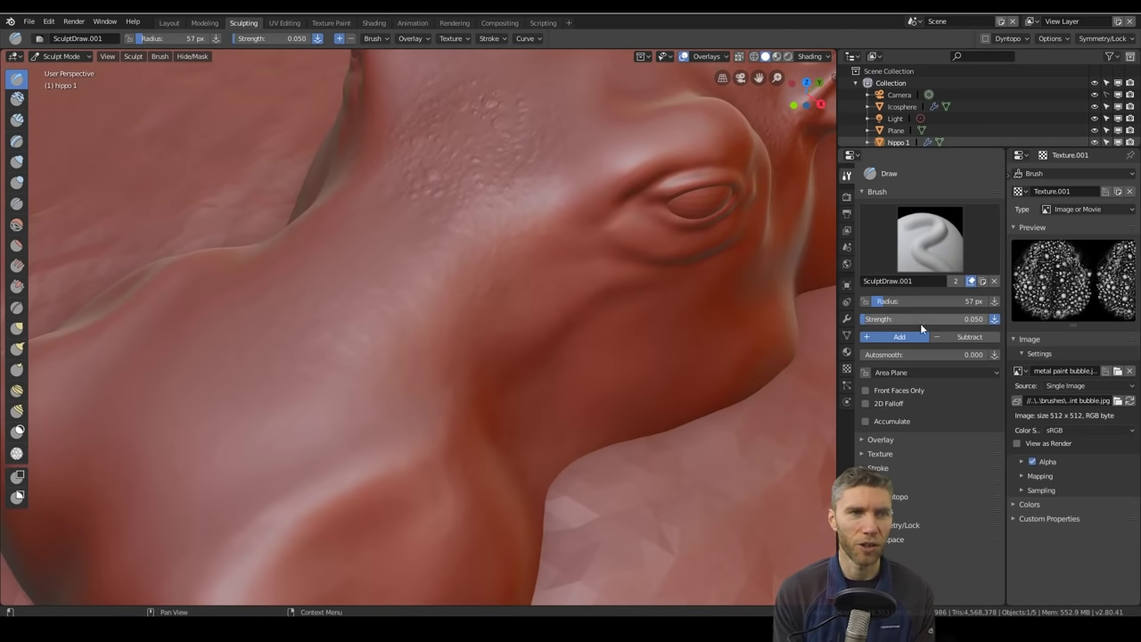
mouse_move(469, 389)
middle_mouse_down()
mouse_move(527, 389)
mouse_move(467, 369)
mouse_move(624, 339)
middle_mouse_up()
left_click(927, 319)
type("0.07")
key("Return")
Stamp fine bubbly bumps over the hippo's head, body and nostril
mouse_move(477, 434)
middle_mouse_down()
mouse_move(426, 235)
mouse_move(683, 315)
mouse_move(451, 405)
mouse_move(515, 461)
mouse_move(542, 363)
middle_mouse_up()
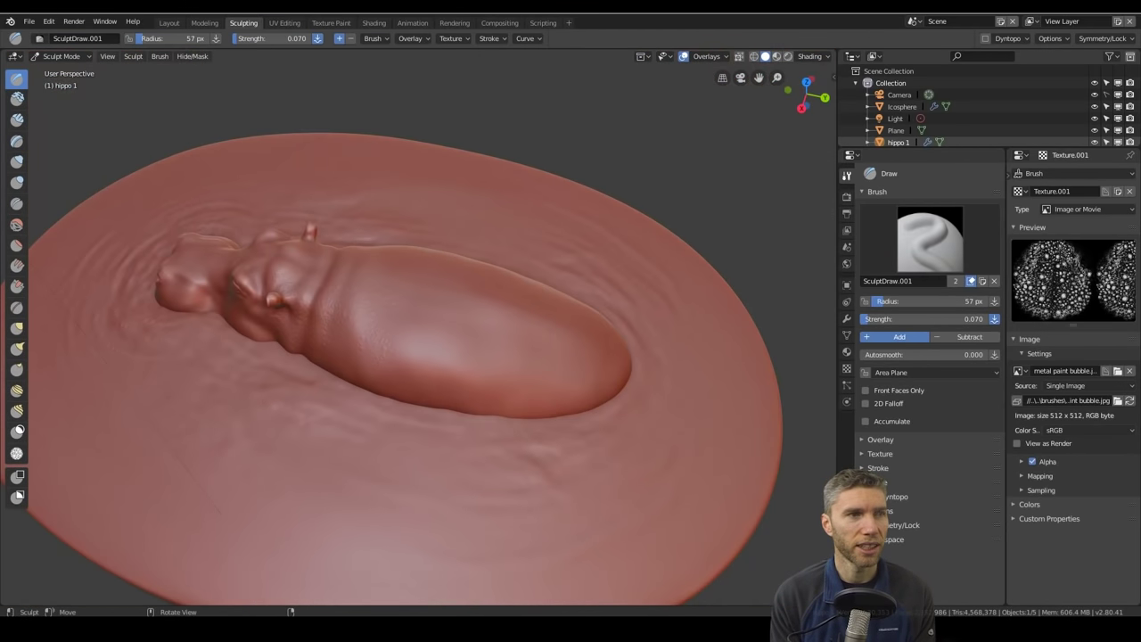
middle_click_drag(484, 276, 561, 358)
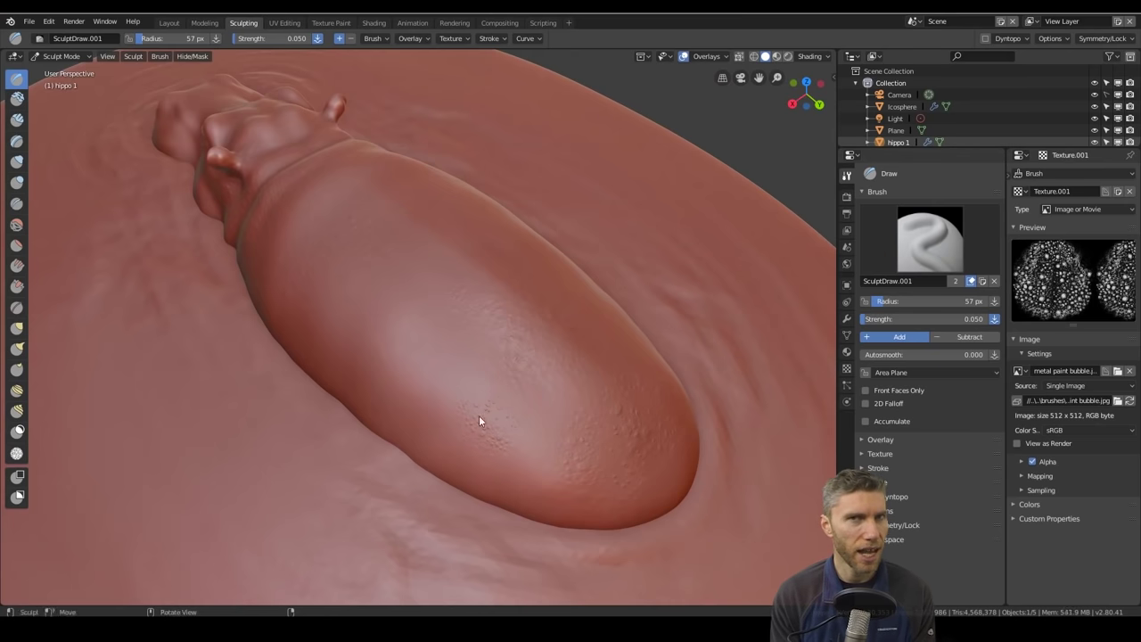
mouse_move(394, 364)
middle_mouse_down()
mouse_move(522, 352)
mouse_move(603, 377)
mouse_move(581, 416)
mouse_move(490, 348)
mouse_move(417, 230)
middle_mouse_up()
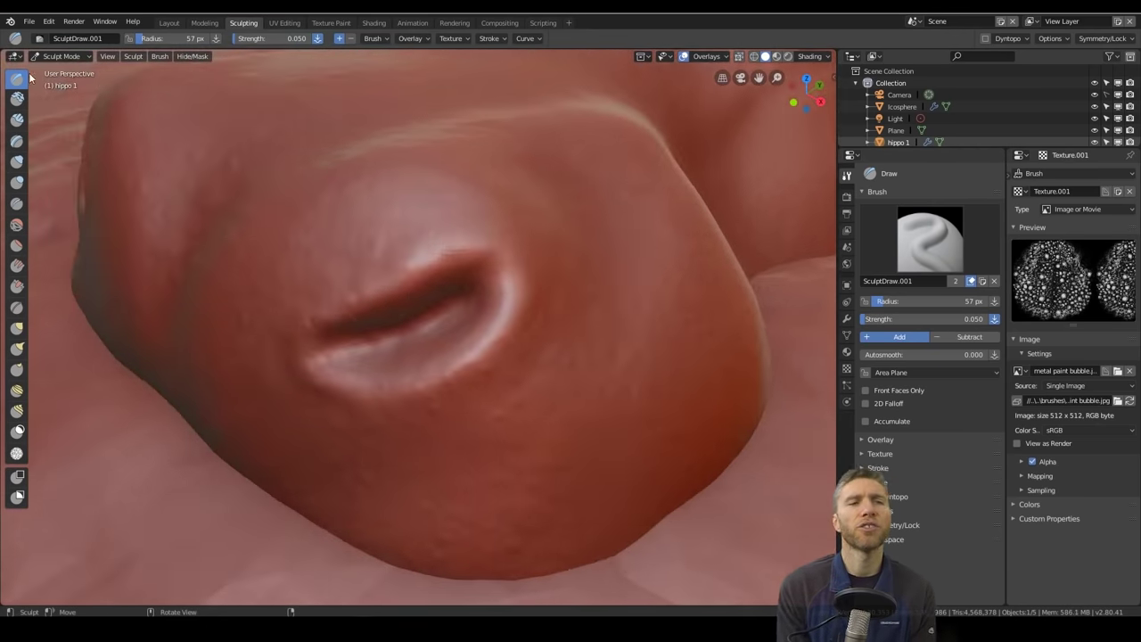
mouse_move(554, 292)
middle_mouse_down()
mouse_move(433, 302)
mouse_move(649, 255)
middle_mouse_up()
key("shift+c")
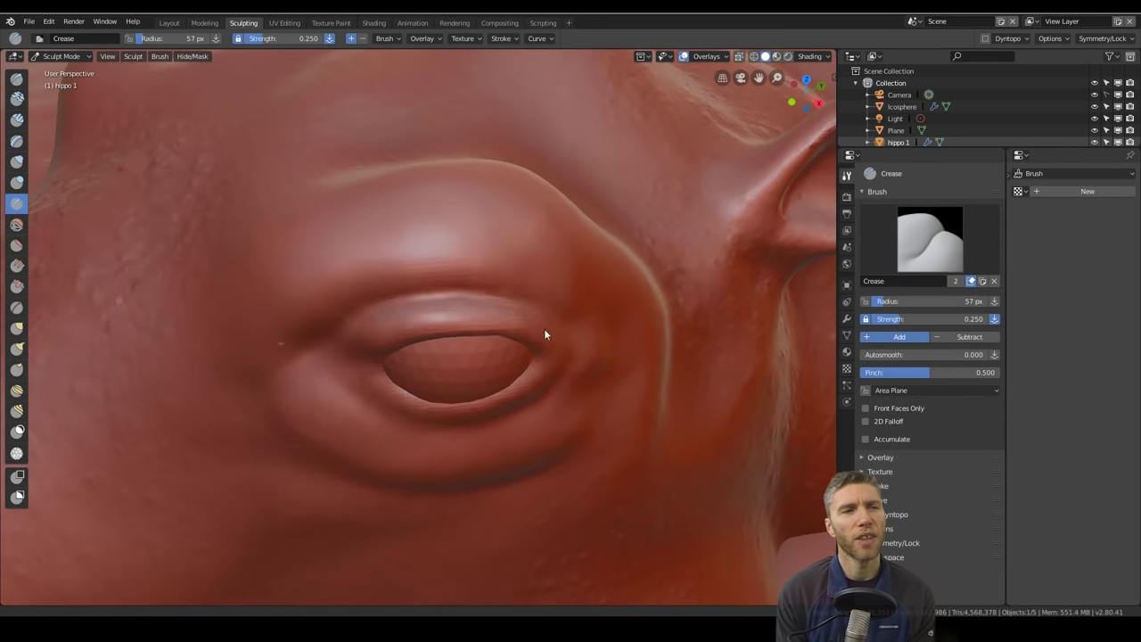
Sharpen the creases around the hippo's eyelids with the Crease brush
middle_click_drag(543, 314, 322, 351)
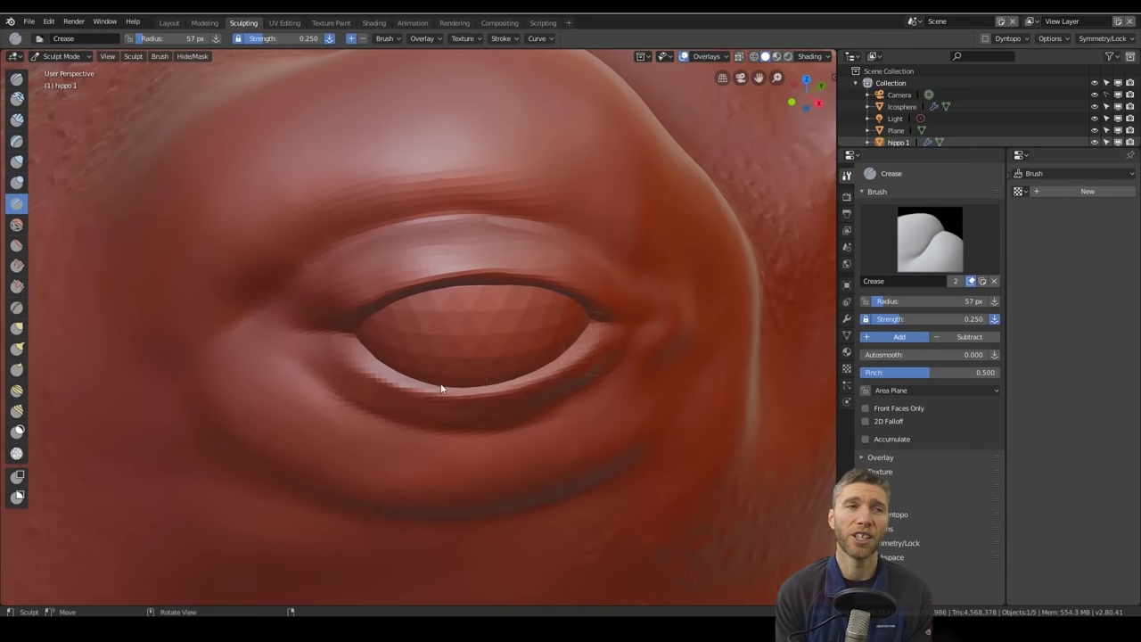
mouse_move(416, 388)
middle_mouse_down()
mouse_move(711, 354)
mouse_move(625, 257)
mouse_move(344, 313)
mouse_move(560, 402)
mouse_move(525, 369)
mouse_move(568, 305)
mouse_move(280, 283)
mouse_move(313, 341)
mouse_move(467, 361)
mouse_move(446, 407)
mouse_move(472, 351)
mouse_move(451, 351)
mouse_move(484, 317)
mouse_move(497, 377)
mouse_move(446, 398)
middle_mouse_up()
key("x")
scroll(445, 398, "down", 6)
scroll(532, 425, "down", 2)
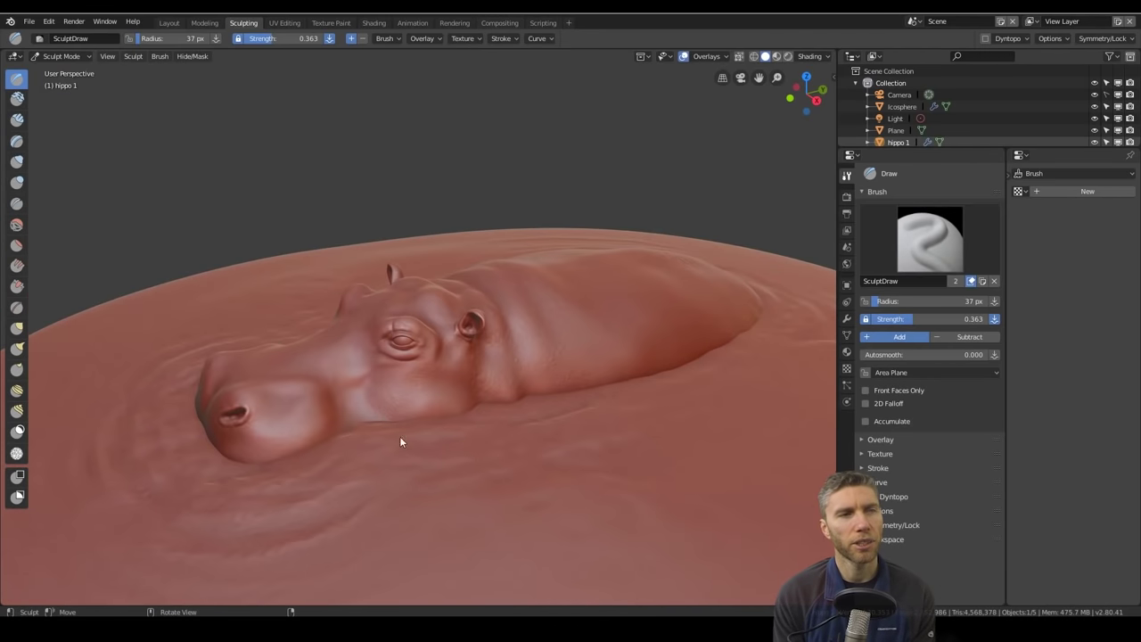
Raise the Draw brush strength and dot wart-like bumps across the snout
middle_click_drag(416, 433, 460, 417)
scroll(430, 409, "up", 2)
key("shift+f")
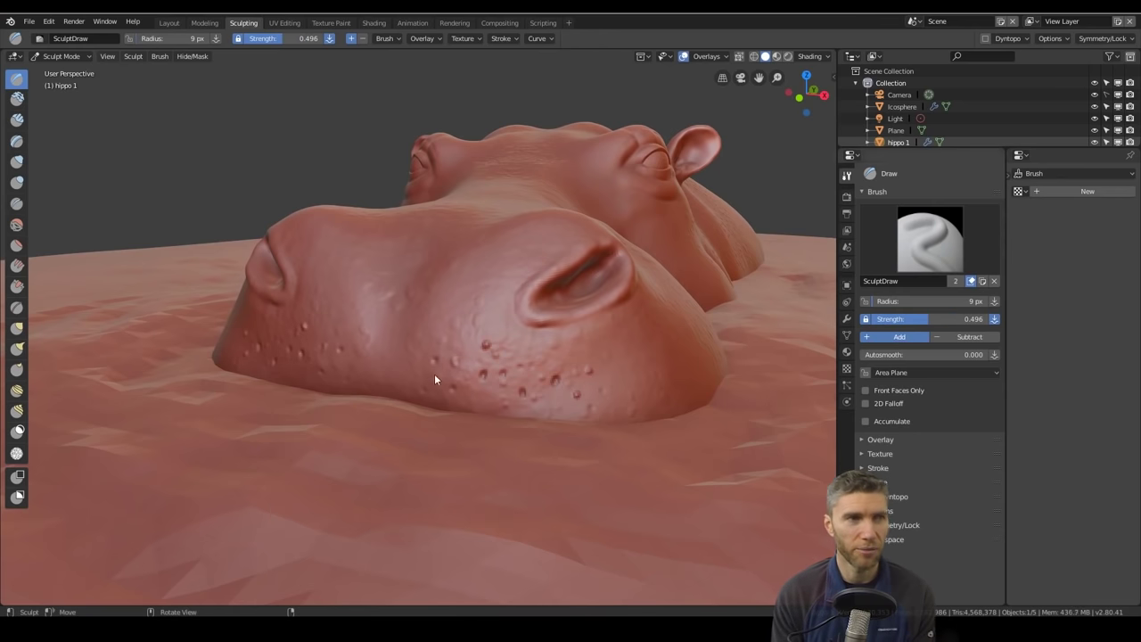
middle_click_drag(630, 396, 416, 416)
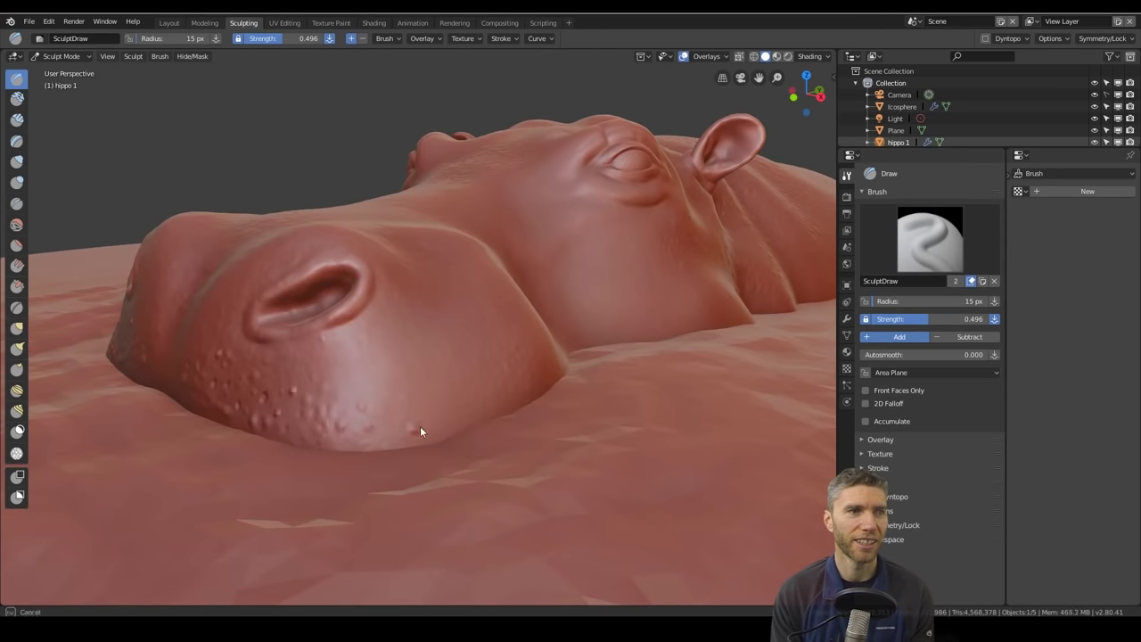
middle_click_drag(305, 374, 492, 460)
scroll(492, 460, "up", 3)
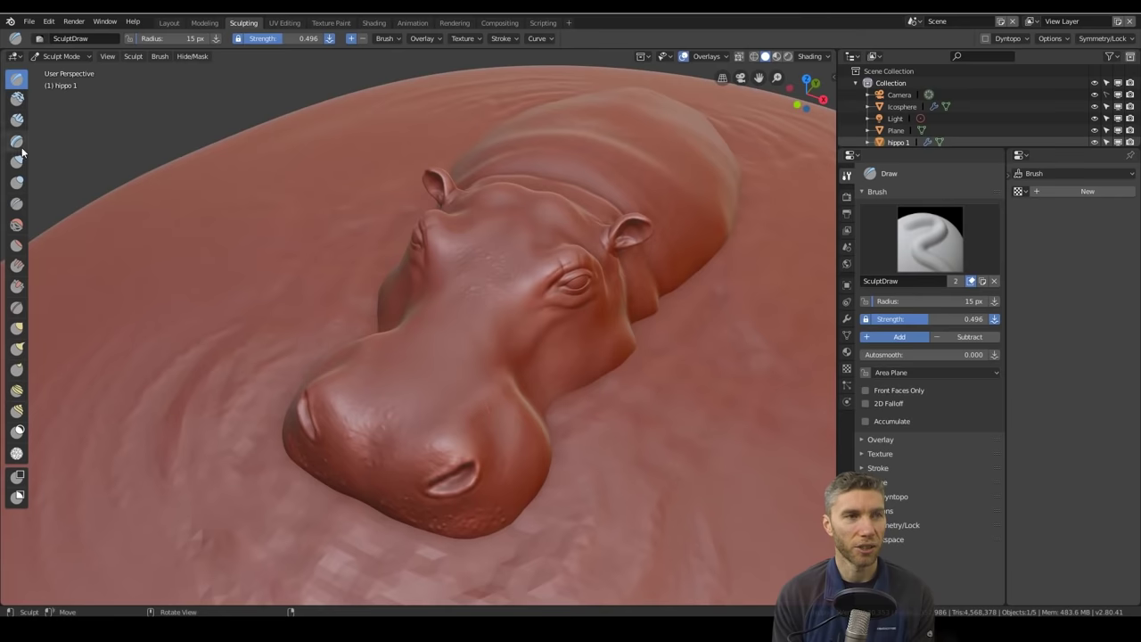
Return to the Crease brush and work around the hippo's head
key("shift+c")
middle_click_drag(497, 500, 434, 480, "ctrl")
mouse_move(421, 414)
middle_mouse_down("ctrl")
mouse_move(527, 431)
mouse_move(426, 456)
middle_mouse_up("ctrl")
mouse_move(417, 385)
middle_mouse_down("ctrl")
mouse_move(534, 473)
mouse_move(440, 473)
mouse_move(588, 205)
mouse_move(631, 334)
mouse_move(603, 427)
middle_mouse_up("ctrl")
Select SculptDraw.001 and load the ring-pattern image as its texture
left_click(930, 239)
left_click(683, 300)
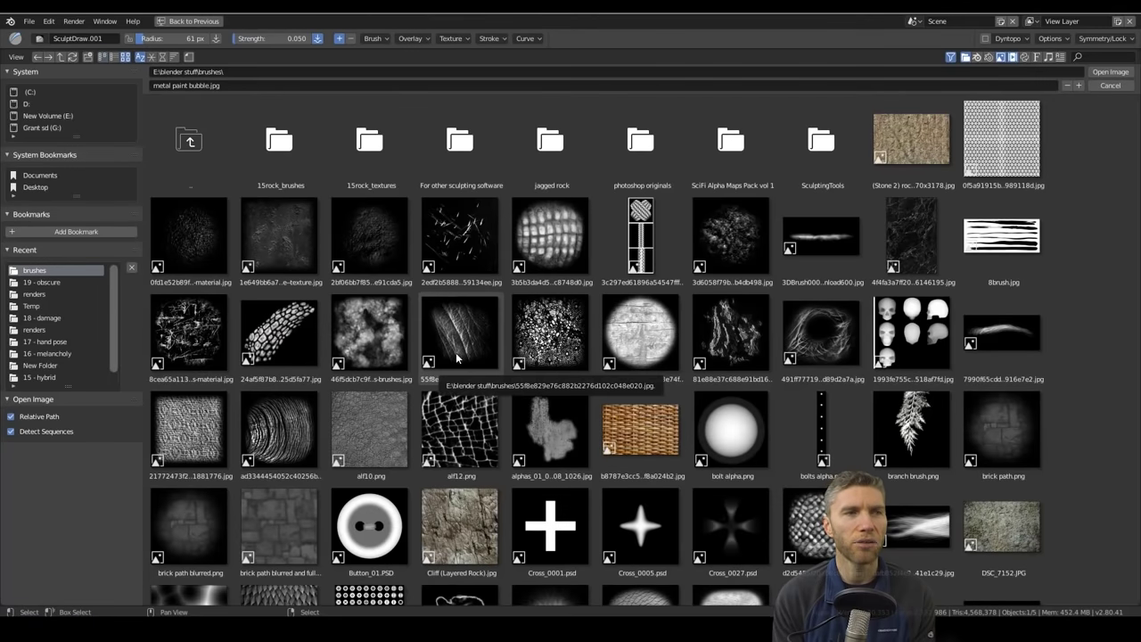
double_click(821, 330)
scroll(487, 325, "up", 5)
scroll(490, 359, "up", 2)
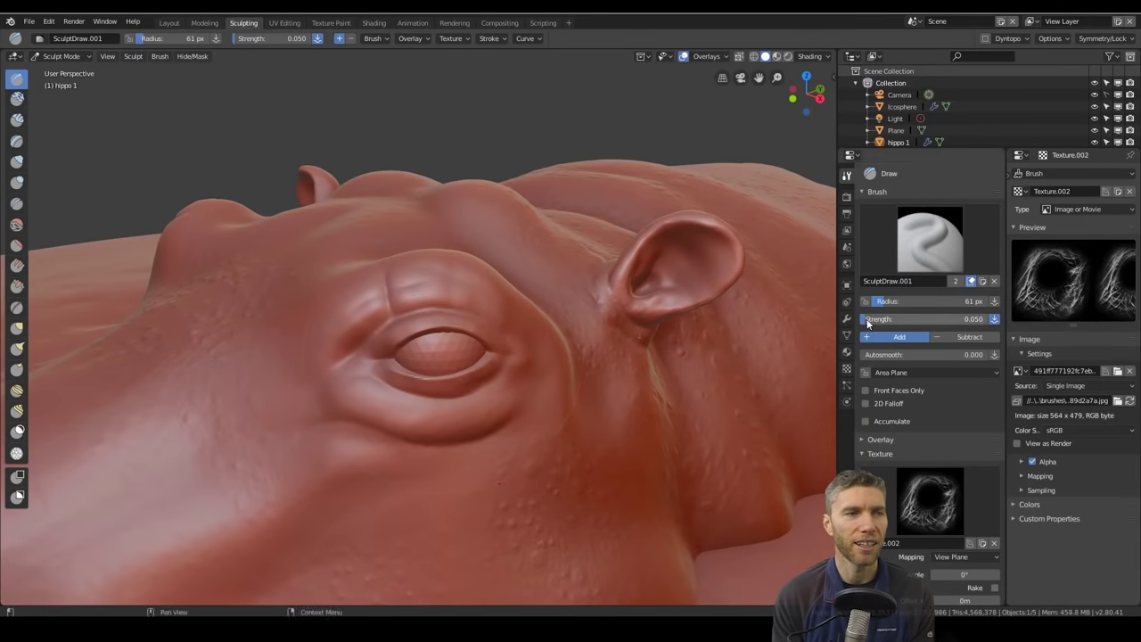
mouse_move(392, 532)
middle_mouse_down()
mouse_move(526, 470)
mouse_move(540, 430)
middle_mouse_up()
scroll(541, 430, "down", 4)
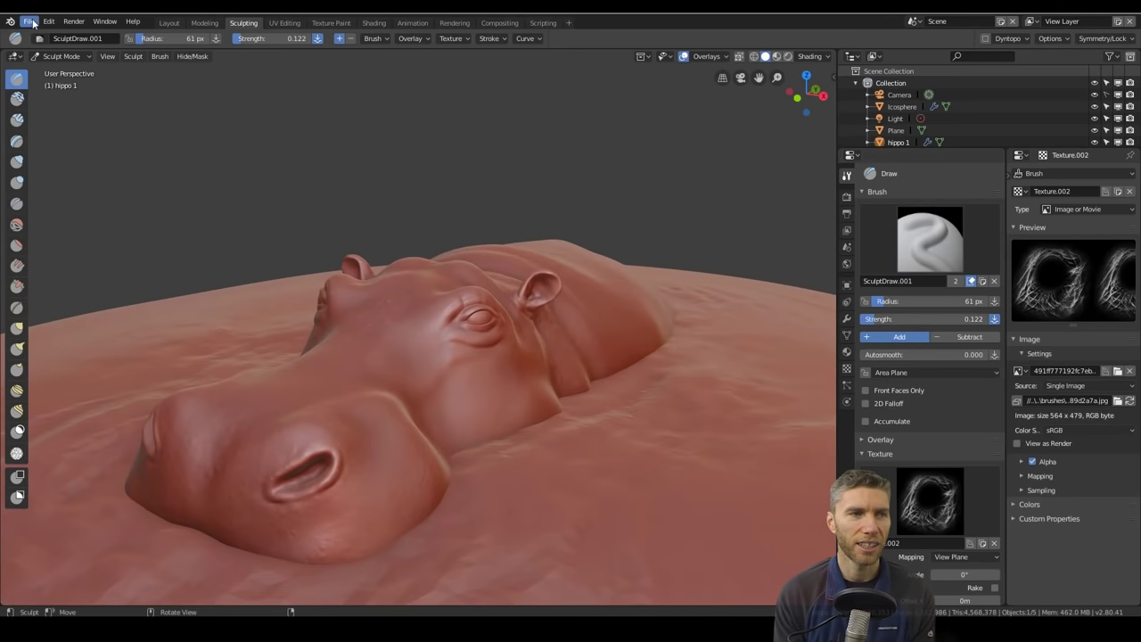
Stipple extra bubbly texture around the hippo's nose with the textured Draw brush
left_click(29, 21)
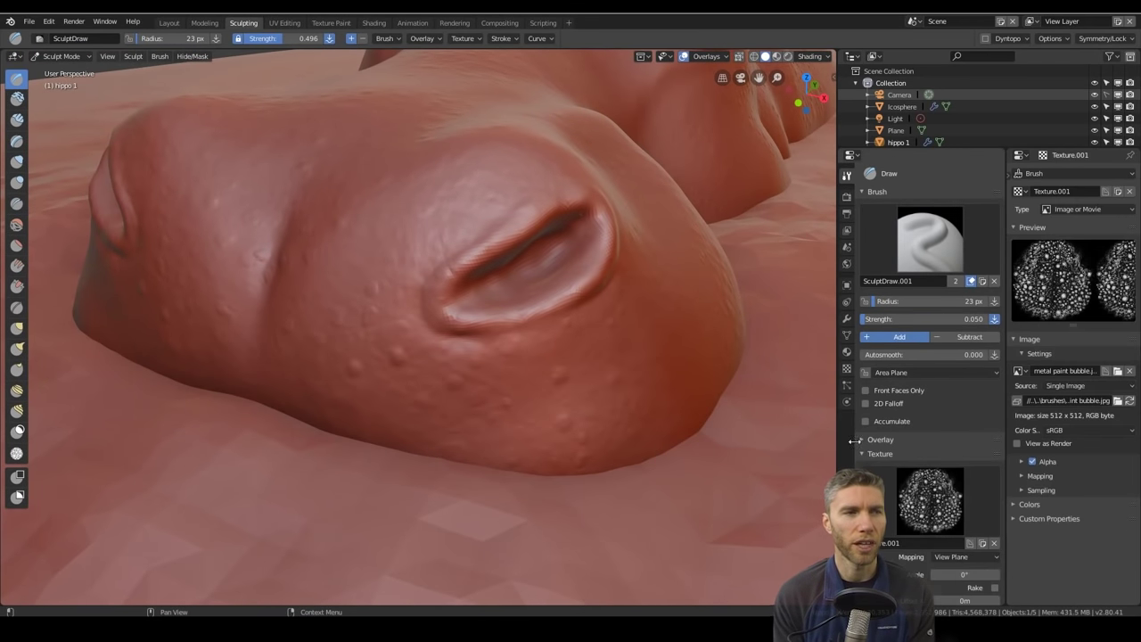
key("shift+c")
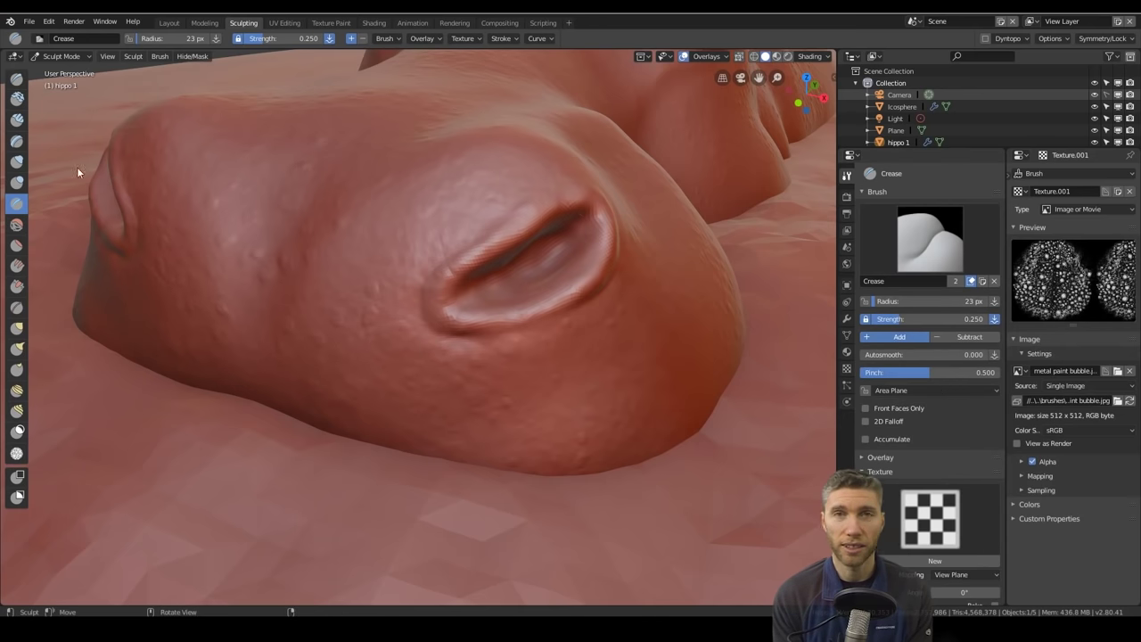
left_click(17, 77)
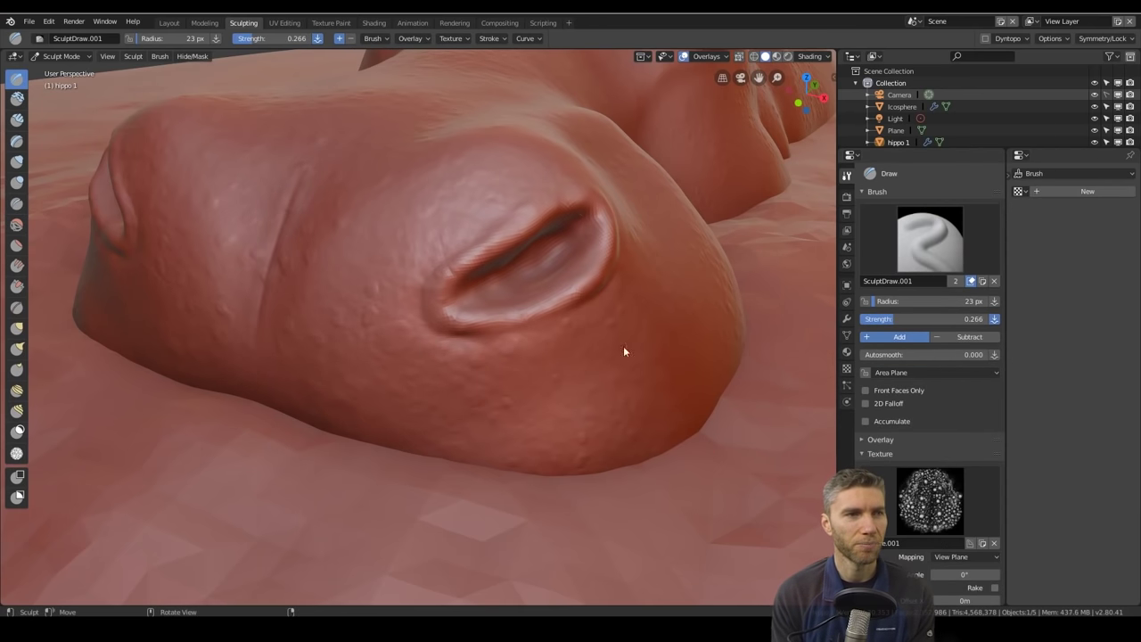
left_click_drag(357, 321, 405, 406)
left_click_drag(321, 286, 369, 484)
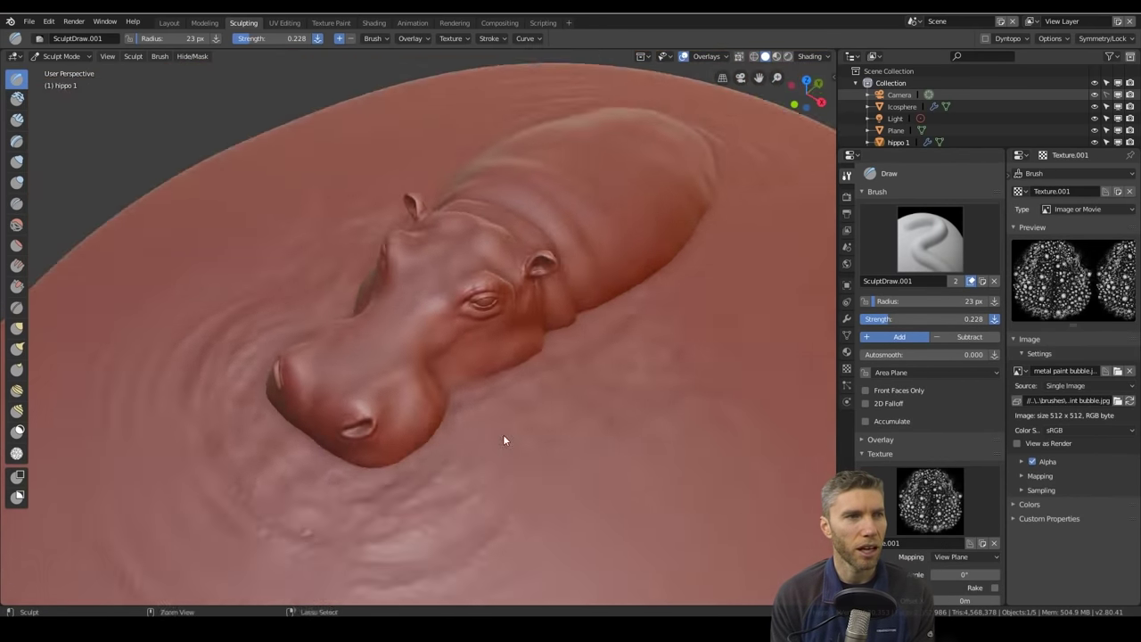
left_click(29, 21)
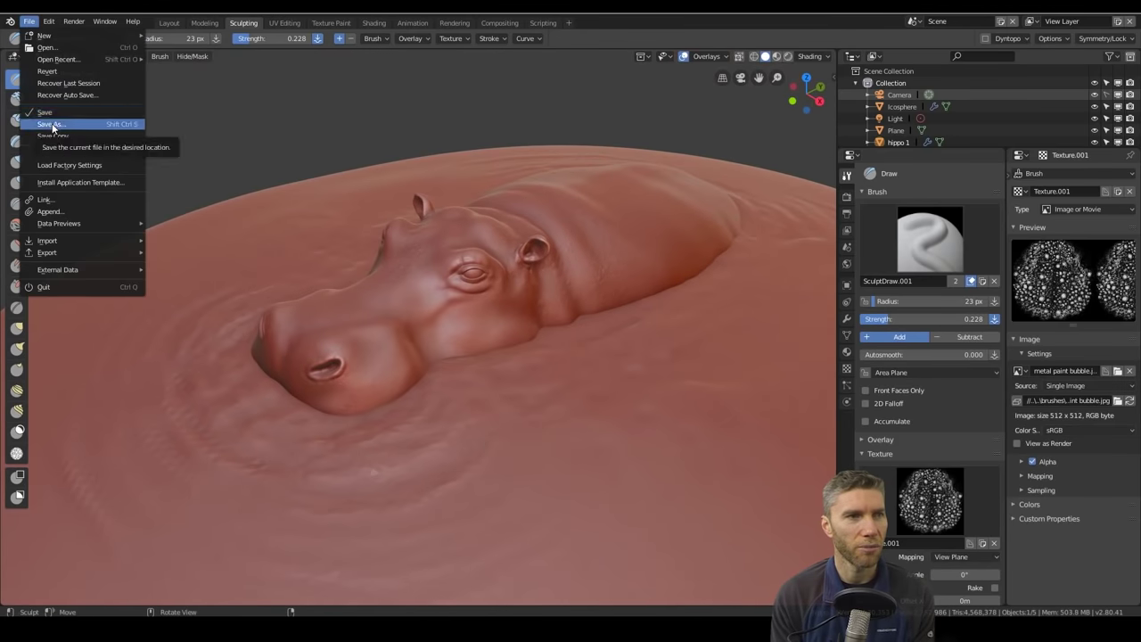
Save as 'hippo multires.blend' and append its hippo object into Blender 2.79
left_click(30, 22)
left_click(52, 127)
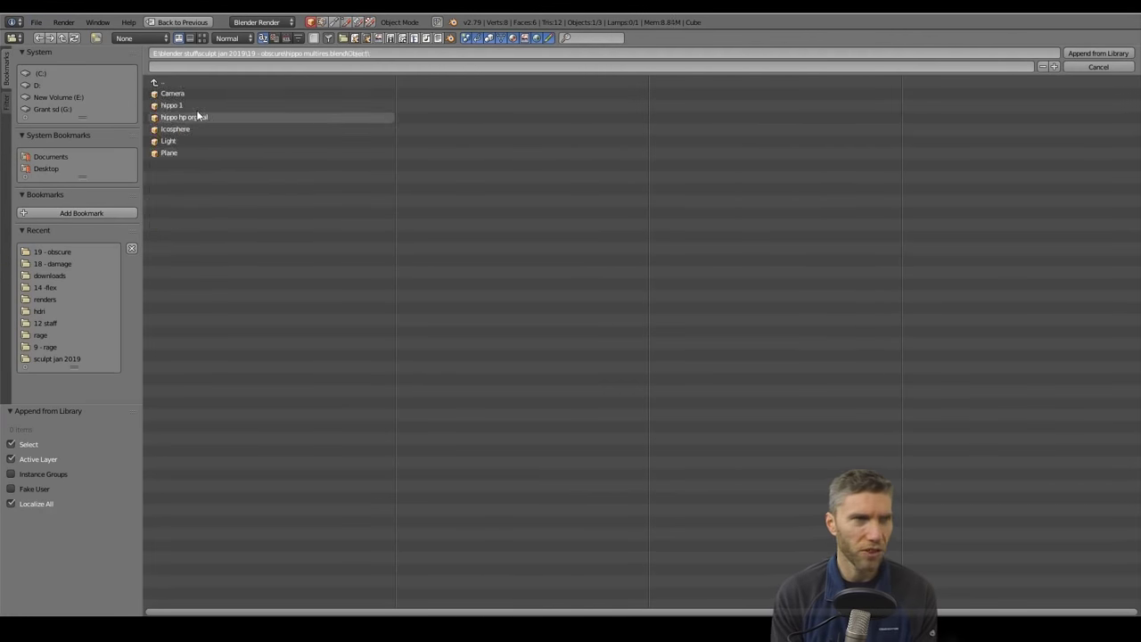
double_click(197, 116)
Delete the default cube, enter Sculpt Mode on the hippo and apply a red matcap
left_click(461, 233)
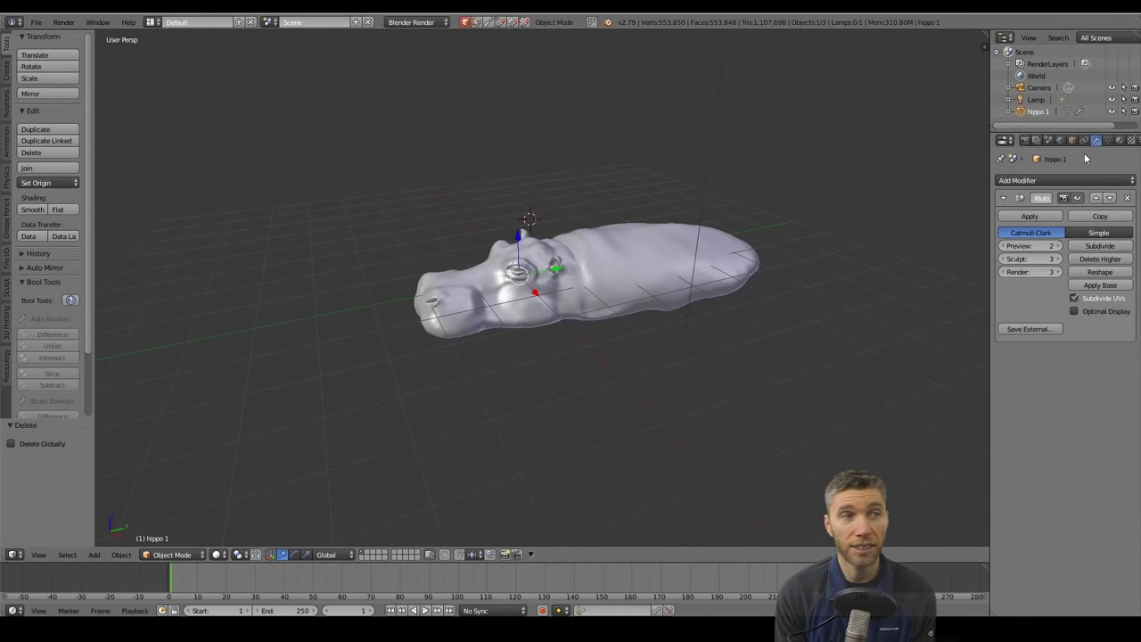
key("KP_Decimal")
left_click(929, 431)
left_click(821, 255)
mouse_move(605, 402)
middle_mouse_down()
mouse_move(570, 375)
mouse_move(565, 429)
middle_mouse_up()
scroll(565, 429, "up", 1)
Load the ring-pattern image from blender stuff/brushes as the brush texture
scroll(473, 380, "up", 2)
left_click(53, 84)
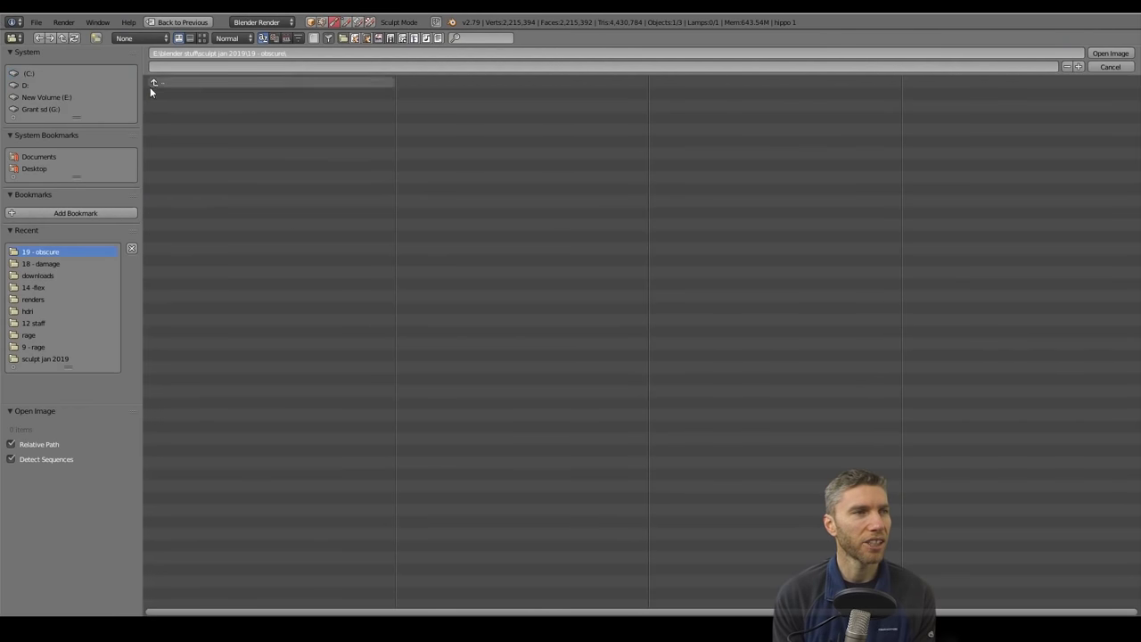
left_click(152, 85)
left_click(178, 216)
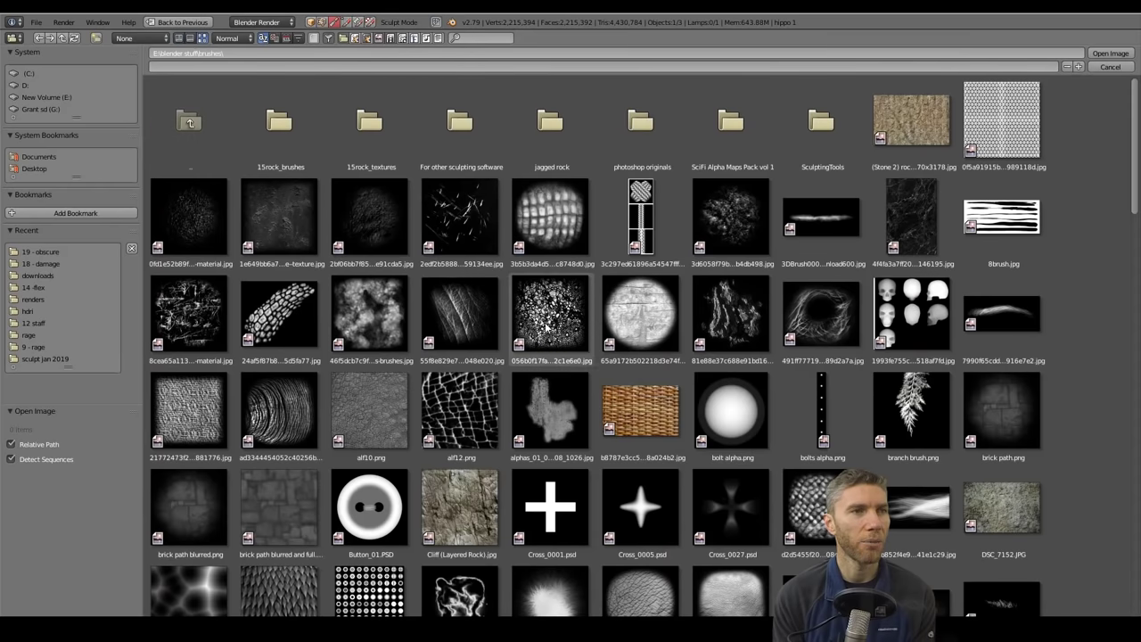
left_click(552, 334)
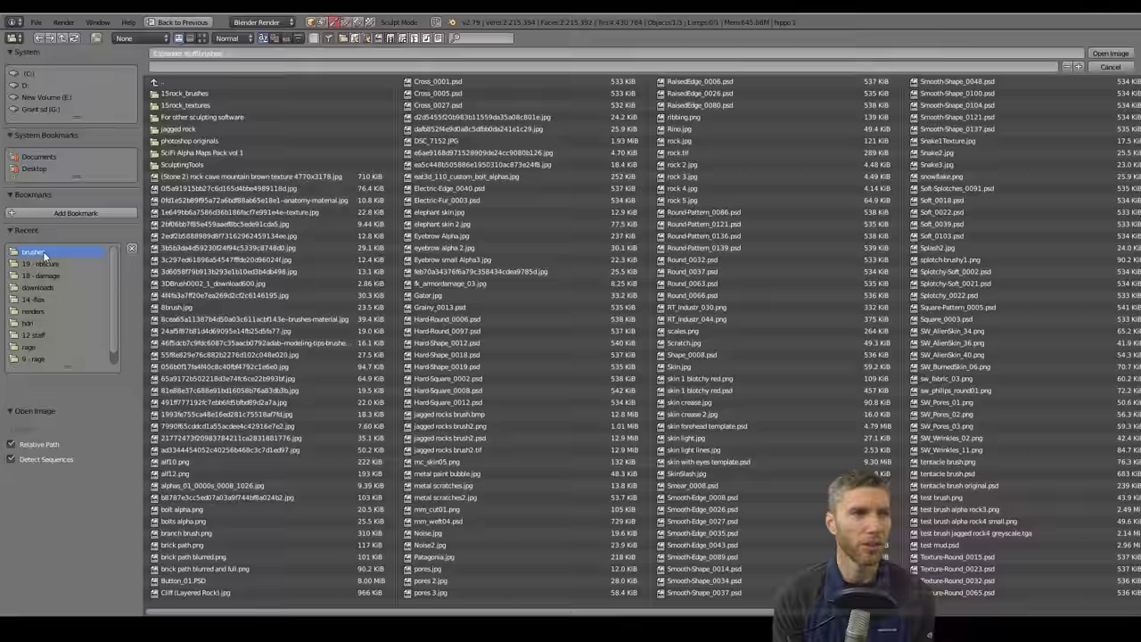
left_click(793, 330)
double_click(792, 339)
scroll(525, 323, "up", 3)
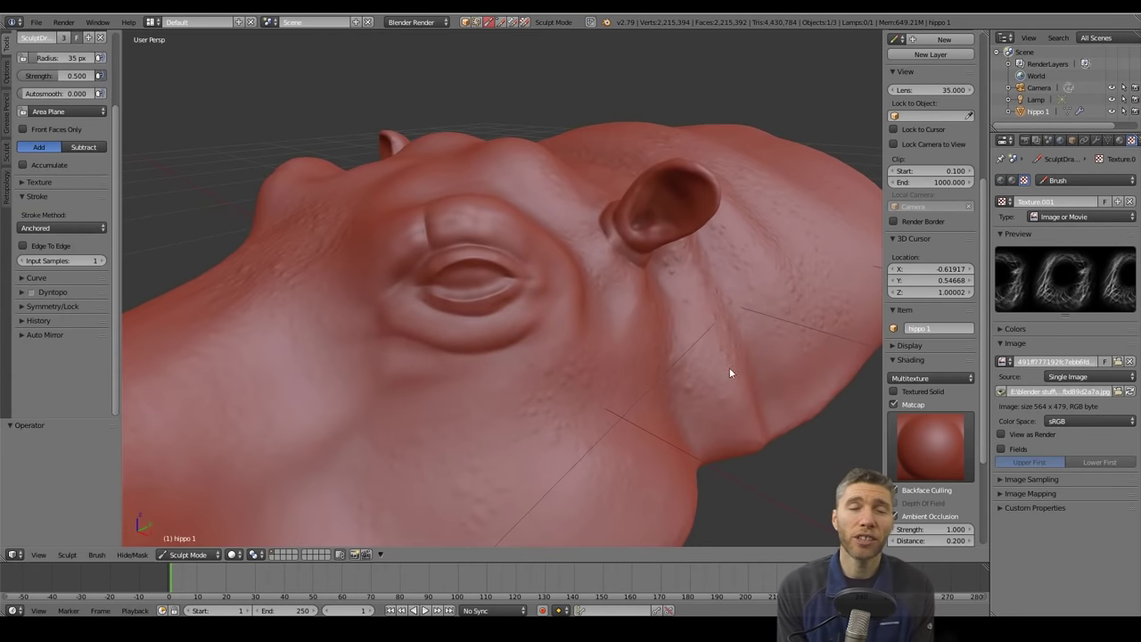
Lower the brush strength and crease wrinkles around the hippo's eye
key("shift+f")
left_click(357, 392)
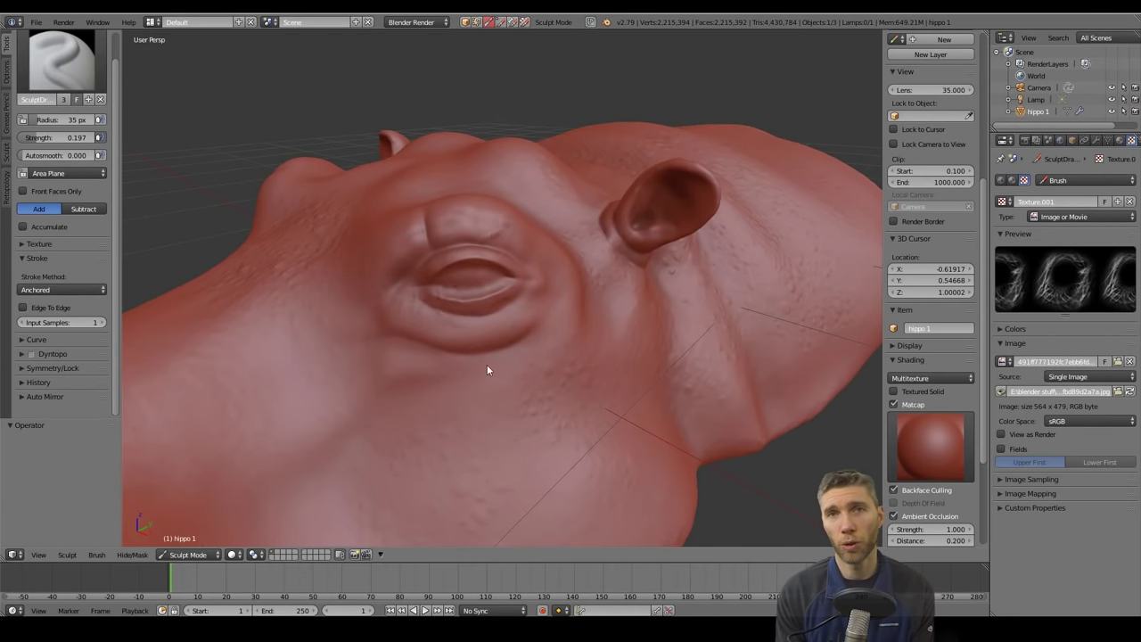
mouse_move(434, 451)
middle_mouse_down()
mouse_move(636, 365)
mouse_move(514, 389)
mouse_move(523, 319)
mouse_move(520, 375)
mouse_move(493, 402)
mouse_move(517, 400)
mouse_move(587, 259)
middle_mouse_up()
scroll(586, 259, "up", 3)
key("shift+c")
scroll(451, 349, "down", 3)
middle_click_drag(451, 349, 630, 384)
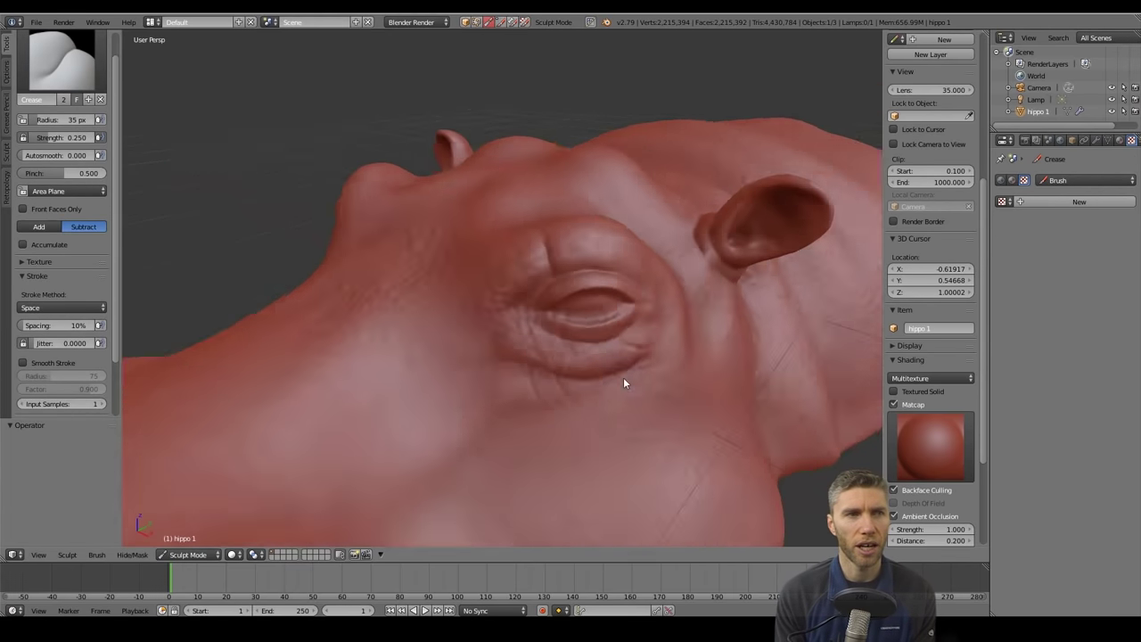
scroll(553, 305, "up", 3)
scroll(553, 305, "down", 5)
middle_click_drag(553, 305, 646, 439)
Switch to the textured draw brush, check its overlay settings, and shrink its radius to 11 px
left_click(61, 61)
left_click(327, 184)
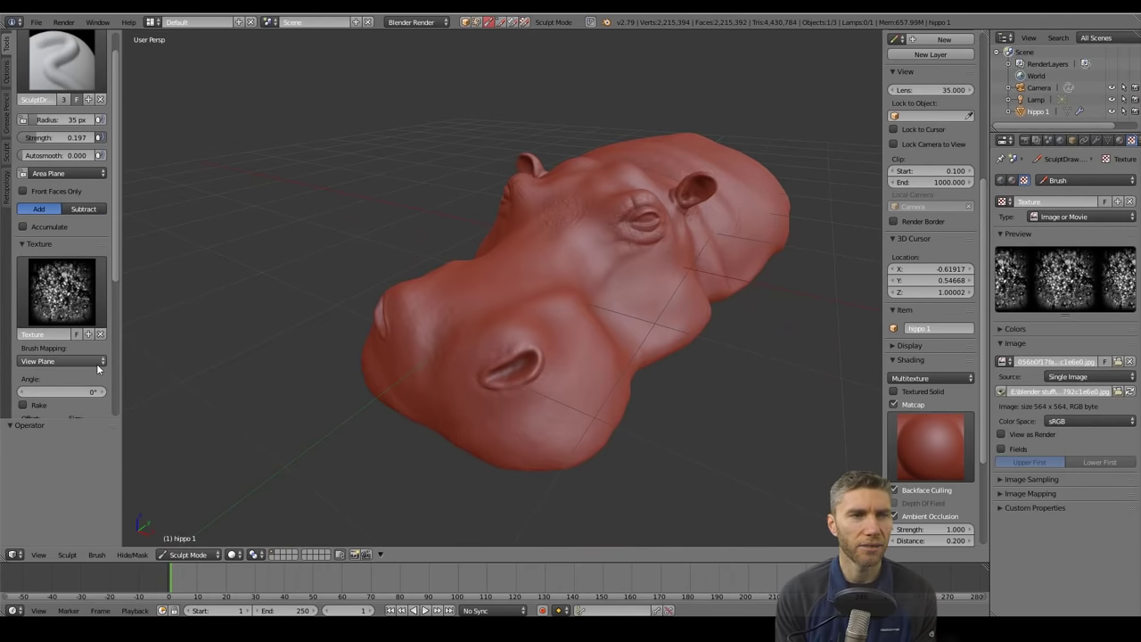
mouse_move(708, 425)
middle_mouse_down()
mouse_move(647, 413)
mouse_move(679, 468)
middle_mouse_up()
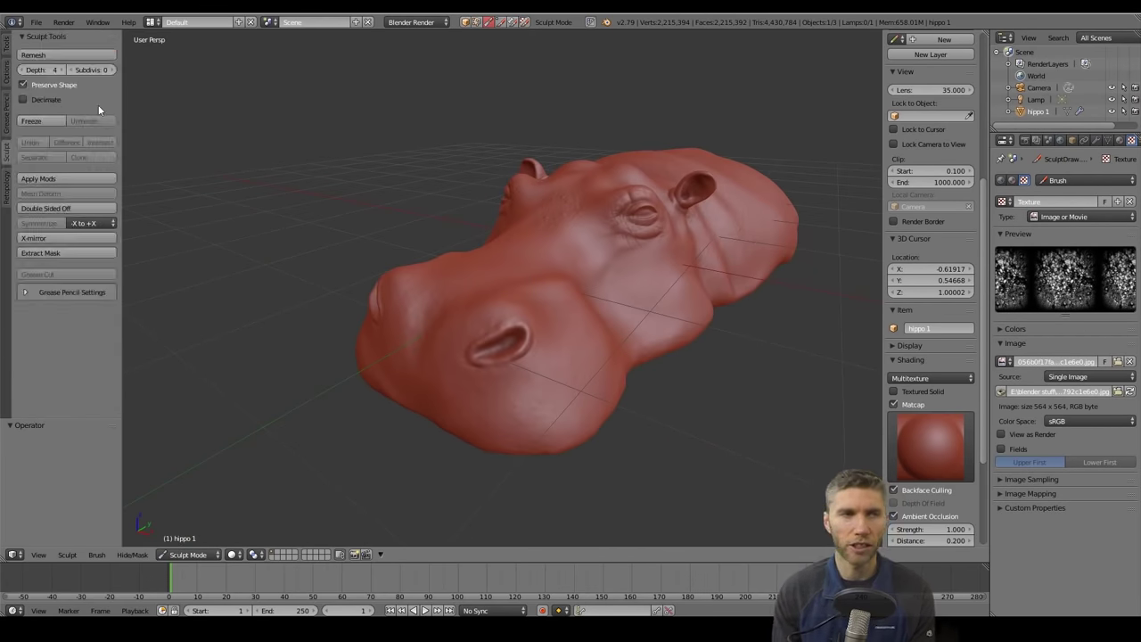
left_click(40, 271)
left_click(6, 71)
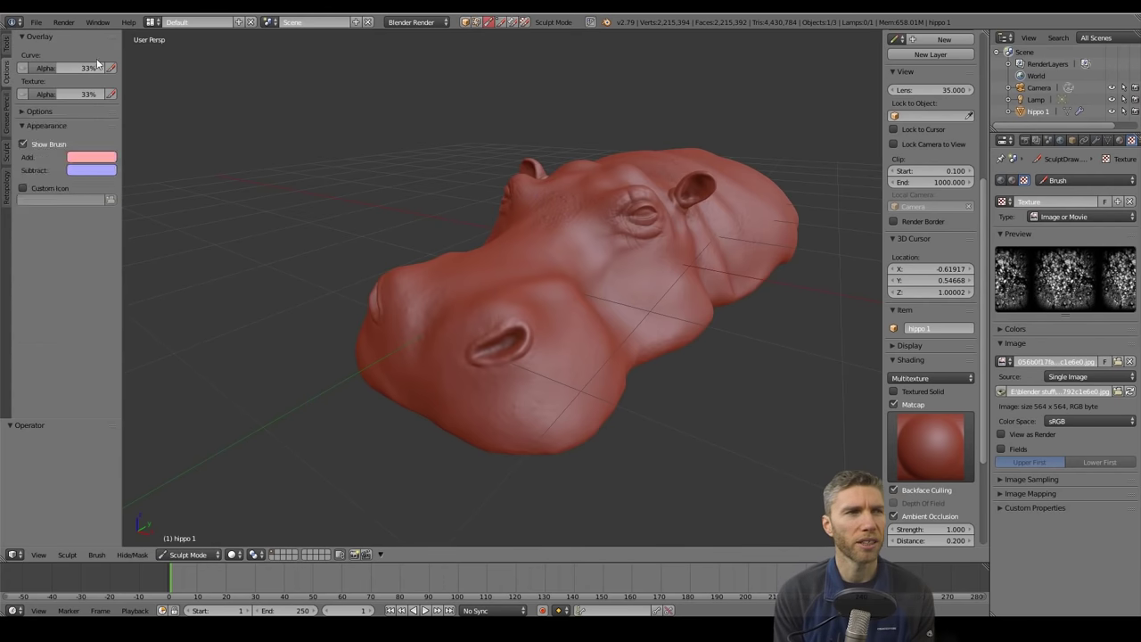
left_click(39, 36)
mouse_move(722, 449)
middle_mouse_down()
mouse_move(636, 330)
mouse_move(631, 478)
middle_mouse_up()
left_click(6, 42)
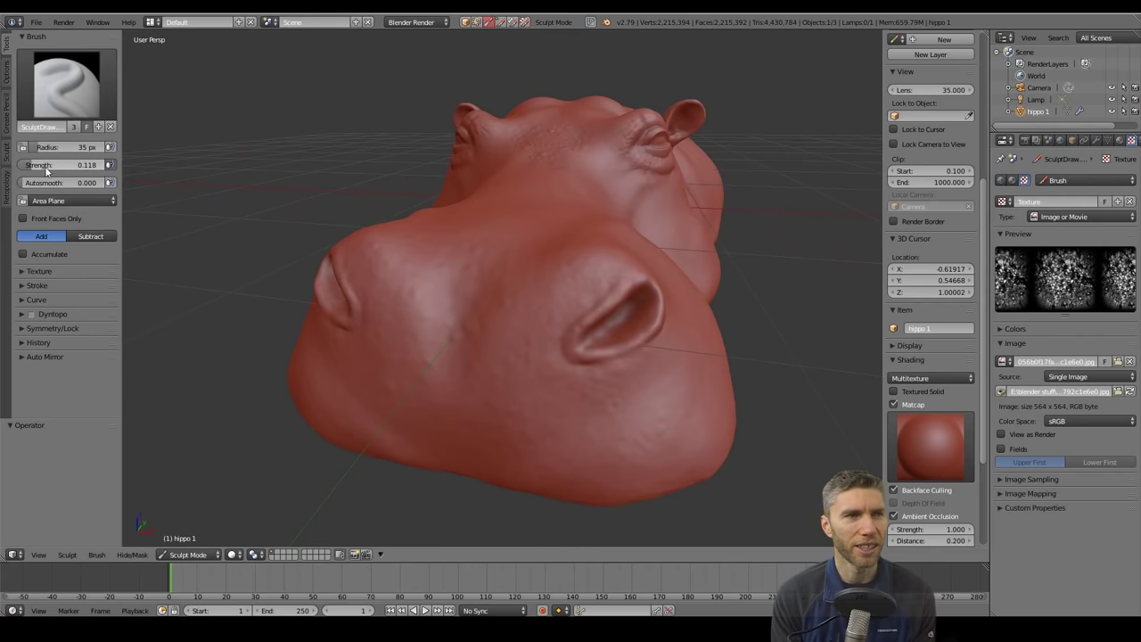
mouse_move(666, 408)
middle_mouse_down()
mouse_move(652, 392)
mouse_move(730, 477)
mouse_move(696, 414)
middle_mouse_up()
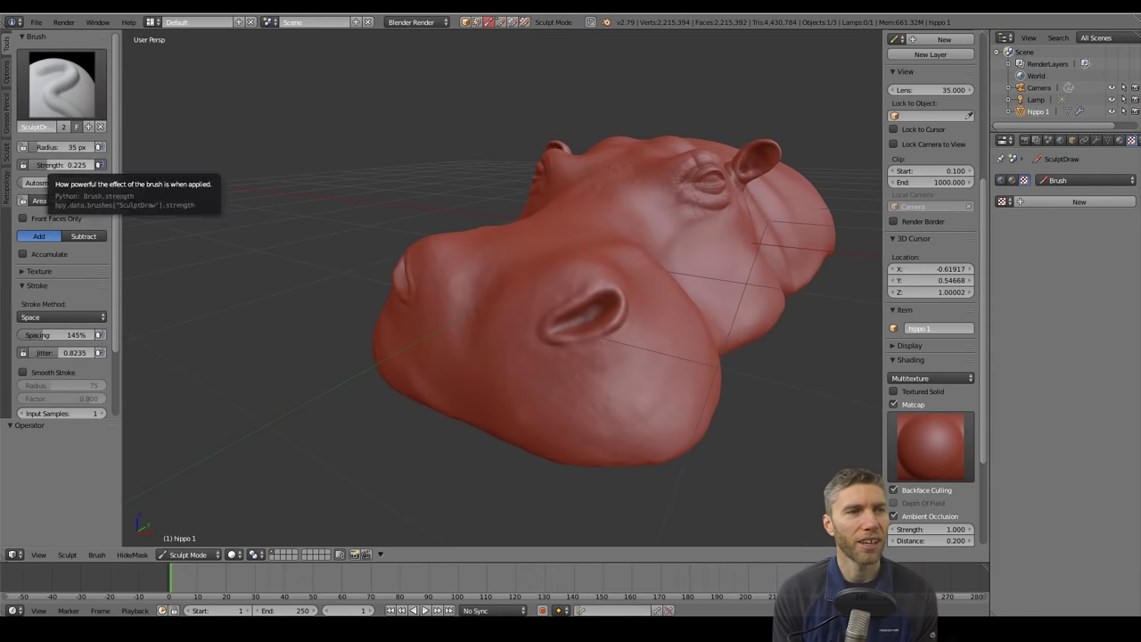
key("f")
left_click(686, 398)
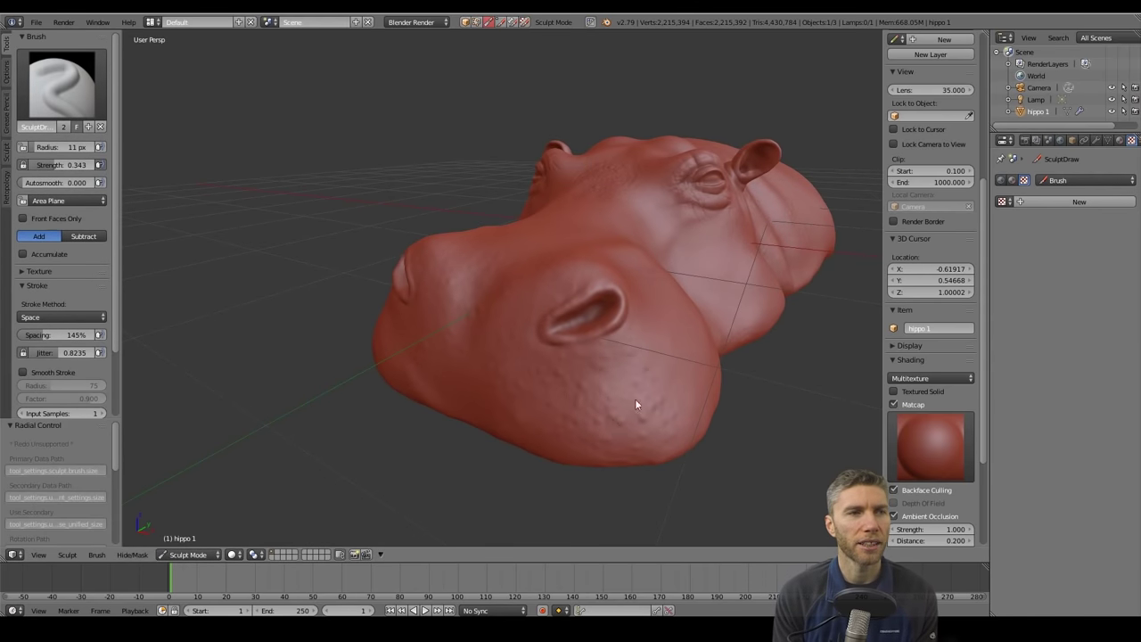
mouse_move(654, 349)
middle_mouse_down()
mouse_move(602, 368)
mouse_move(644, 373)
middle_mouse_up()
Set up the Crease brush at 88 px radius, raising, with strength 0.212
left_click(61, 84)
left_click(194, 153)
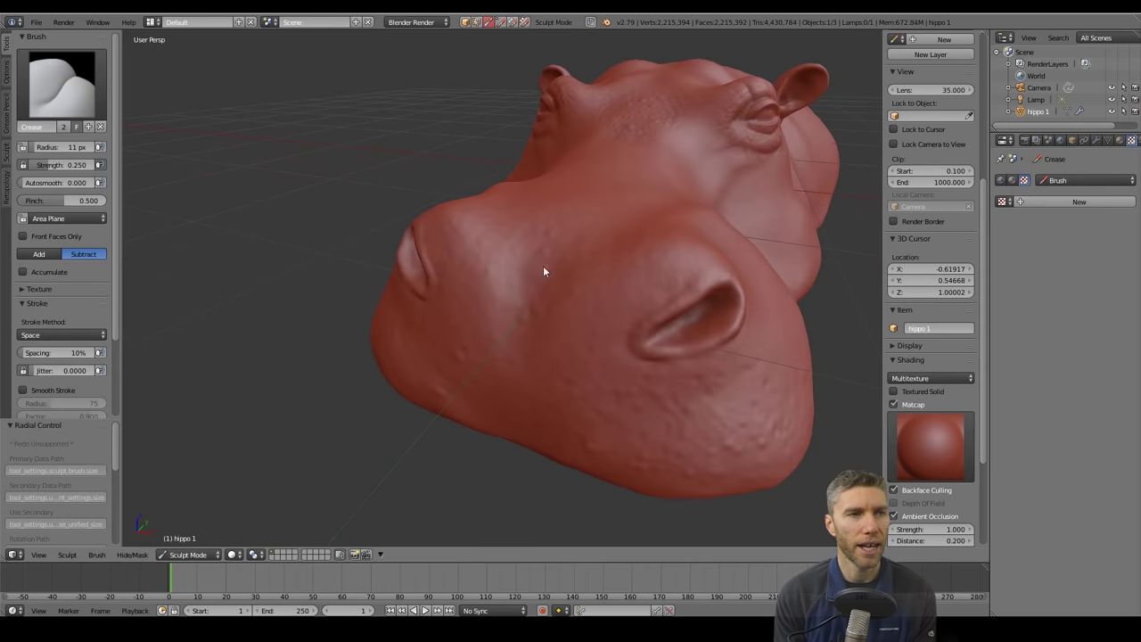
key("f")
left_click(516, 434)
mouse_move(516, 434)
middle_mouse_down()
mouse_move(628, 228)
mouse_move(570, 299)
mouse_move(601, 295)
middle_mouse_up()
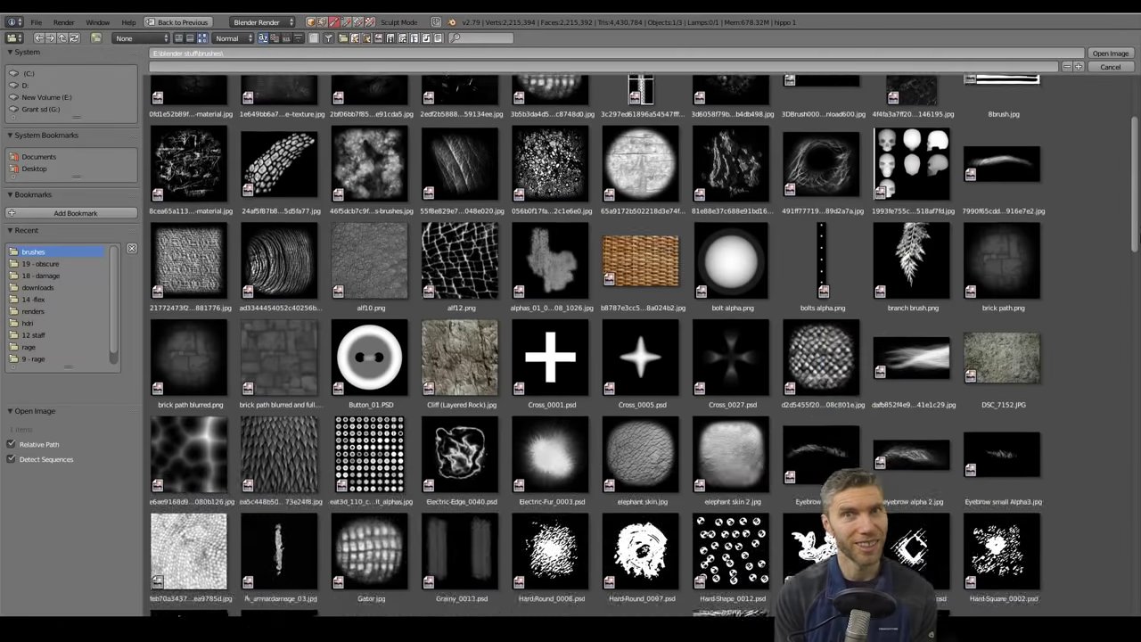
left_click_drag(1135, 182, 1138, 551)
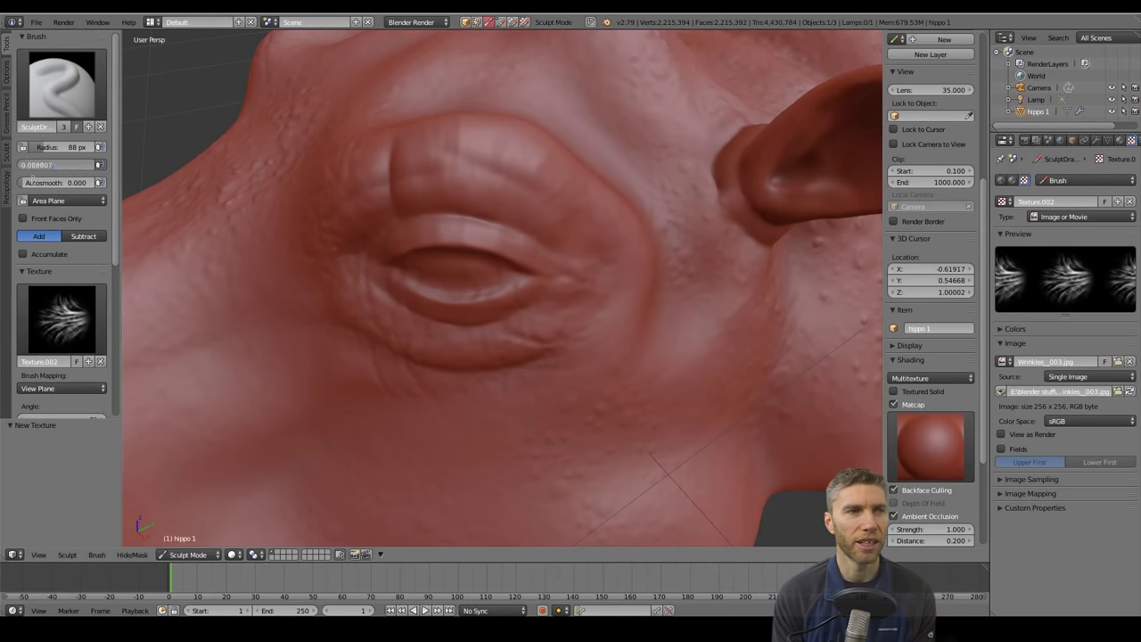
type("0.212")
key("Return")
Lower the crease strength to 0.163 and fold wrinkles into the hippo's neck
scroll(649, 367, "up", 3)
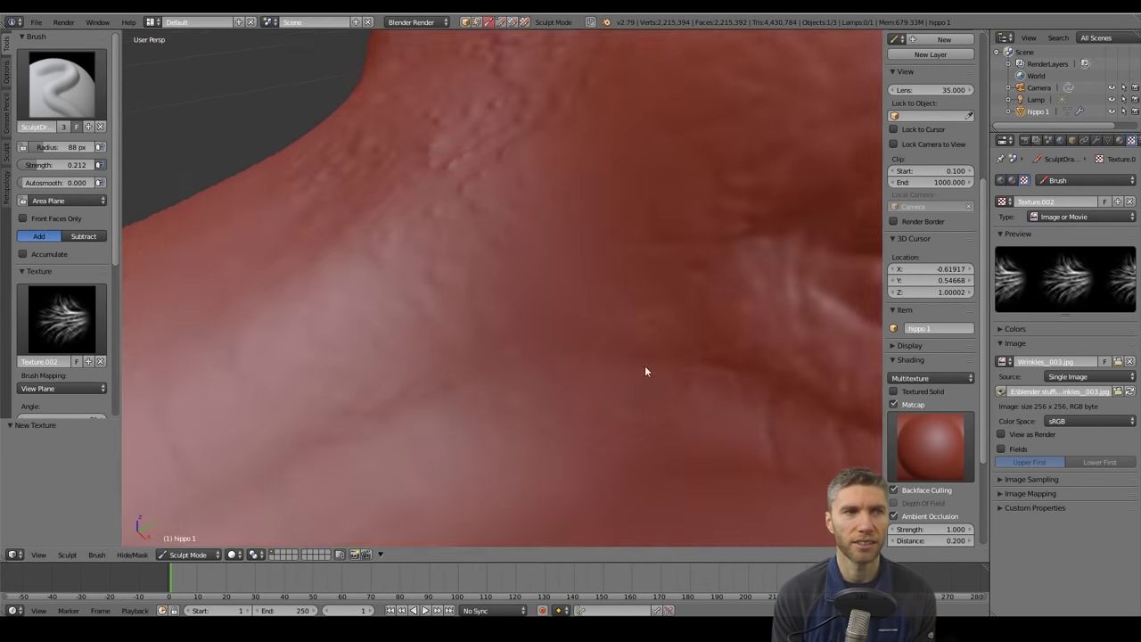
scroll(690, 404, "down", 5)
middle_click_drag(690, 404, 679, 394)
scroll(680, 394, "down", 3)
scroll(666, 420, "down", 2)
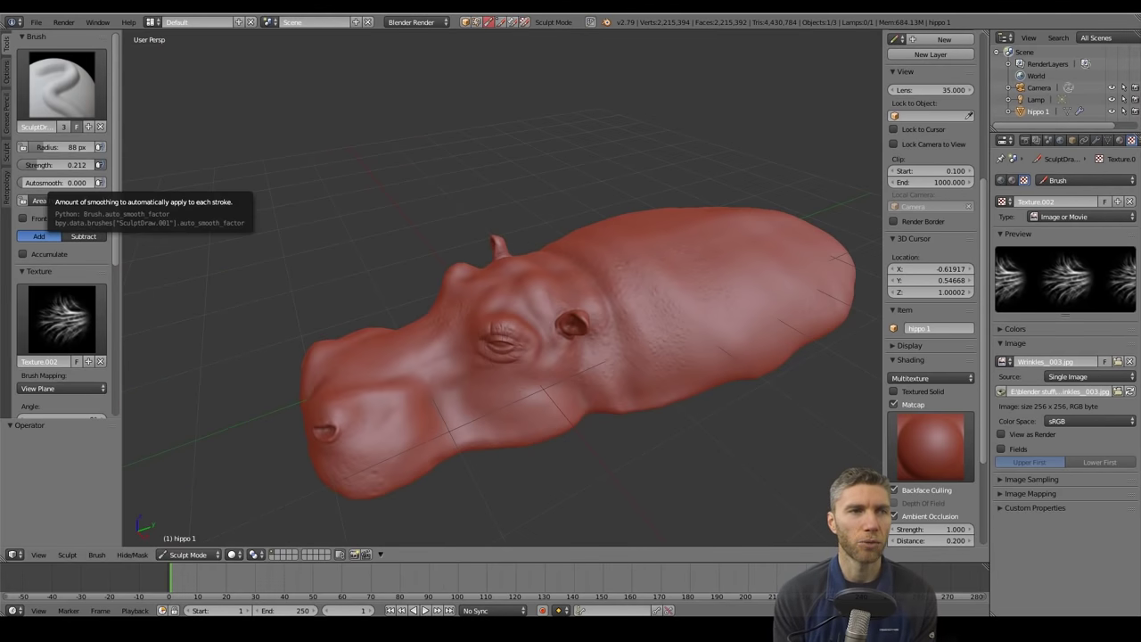
left_click_drag(76, 165, 63, 165)
scroll(656, 320, "up", 3)
scroll(657, 320, "down", 2)
mouse_move(646, 459)
middle_mouse_down()
mouse_move(674, 384)
mouse_move(526, 309)
middle_mouse_up()
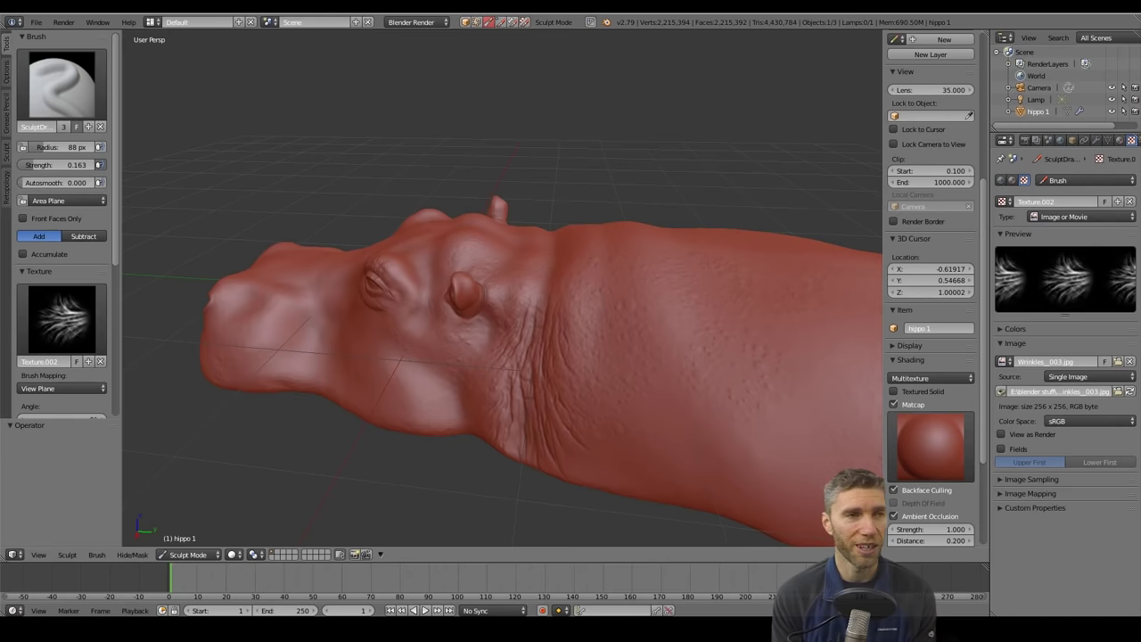
left_click(1129, 392)
Load pores 2.jpg as the brush texture and stipple pores across the hippo's skin
left_click(33, 252)
scroll(1092, 482, "down", 5)
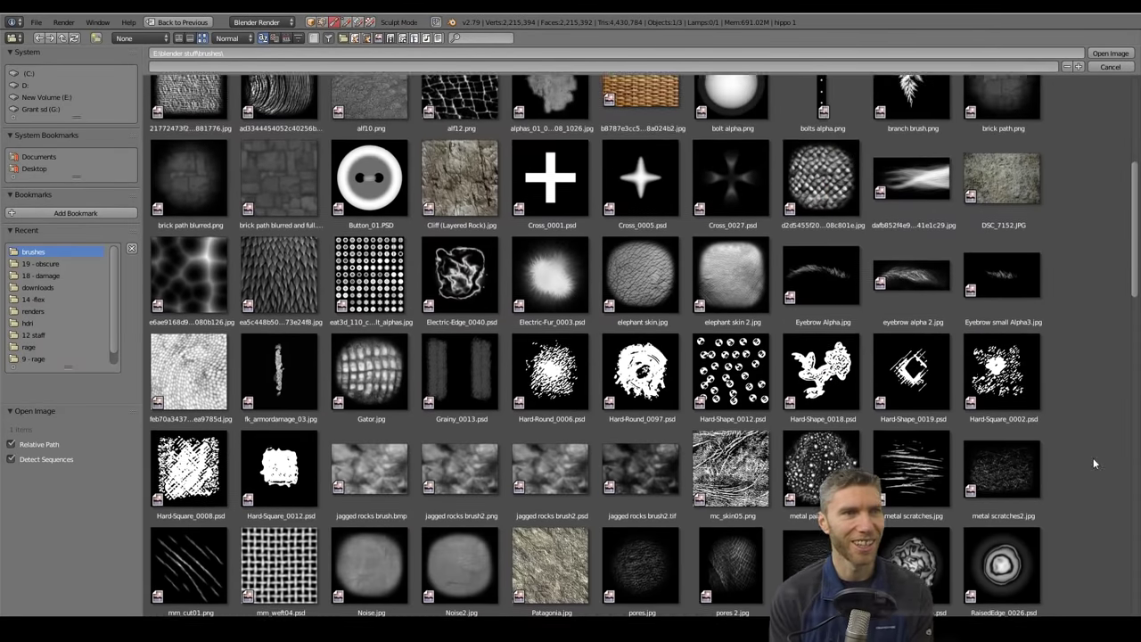
scroll(1083, 428, "down", 5)
double_click(730, 303)
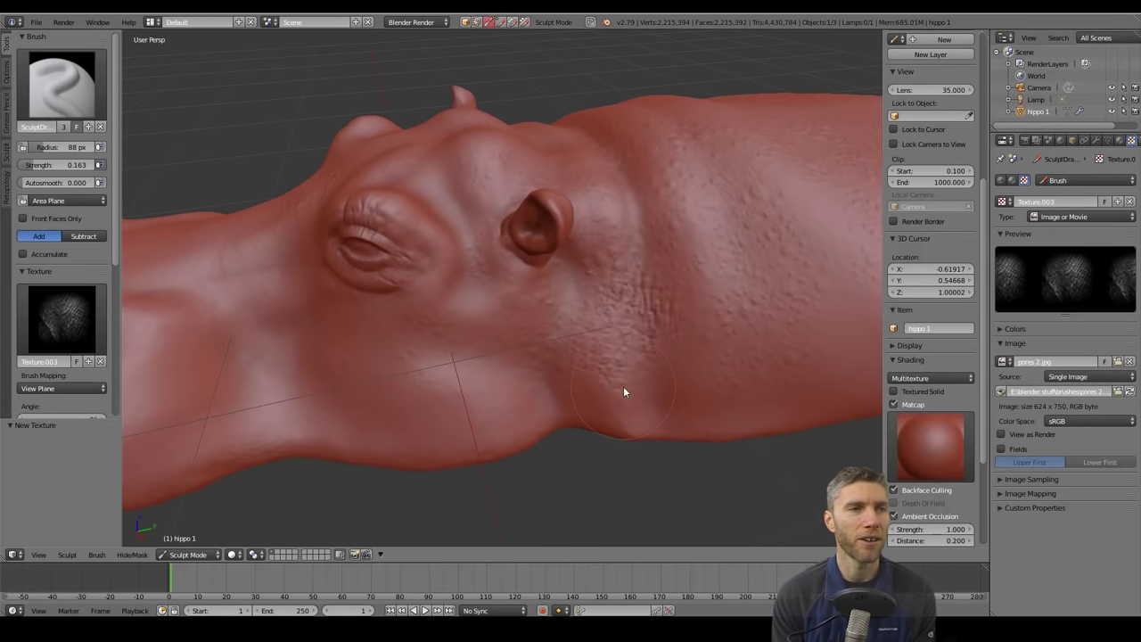
scroll(695, 443, "down", 2)
mouse_move(695, 443)
middle_mouse_down()
mouse_move(666, 424)
mouse_move(542, 428)
mouse_move(912, 223)
middle_mouse_up()
scroll(542, 429, "up", 2)
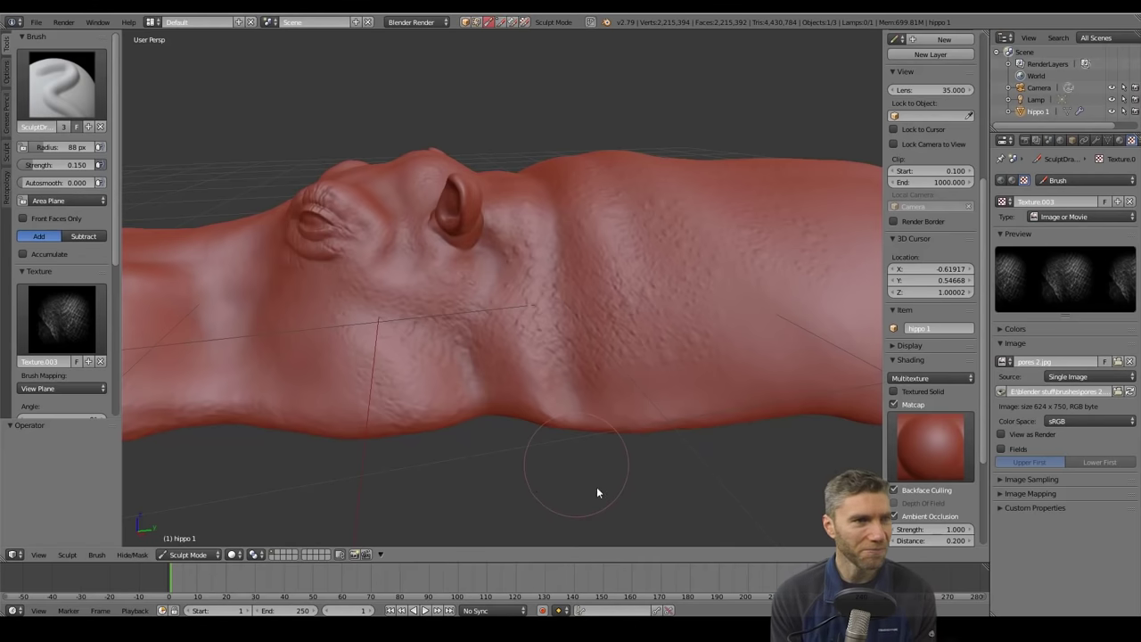
mouse_move(597, 490)
middle_mouse_down()
mouse_move(612, 492)
mouse_move(610, 304)
middle_mouse_up()
mouse_move(790, 380)
middle_mouse_down()
mouse_move(628, 539)
mouse_move(707, 391)
mouse_move(626, 279)
mouse_move(537, 272)
middle_mouse_up()
scroll(71, 387, "down", 6)
scroll(630, 398, "down", 5)
middle_click_drag(630, 398, 576, 402)
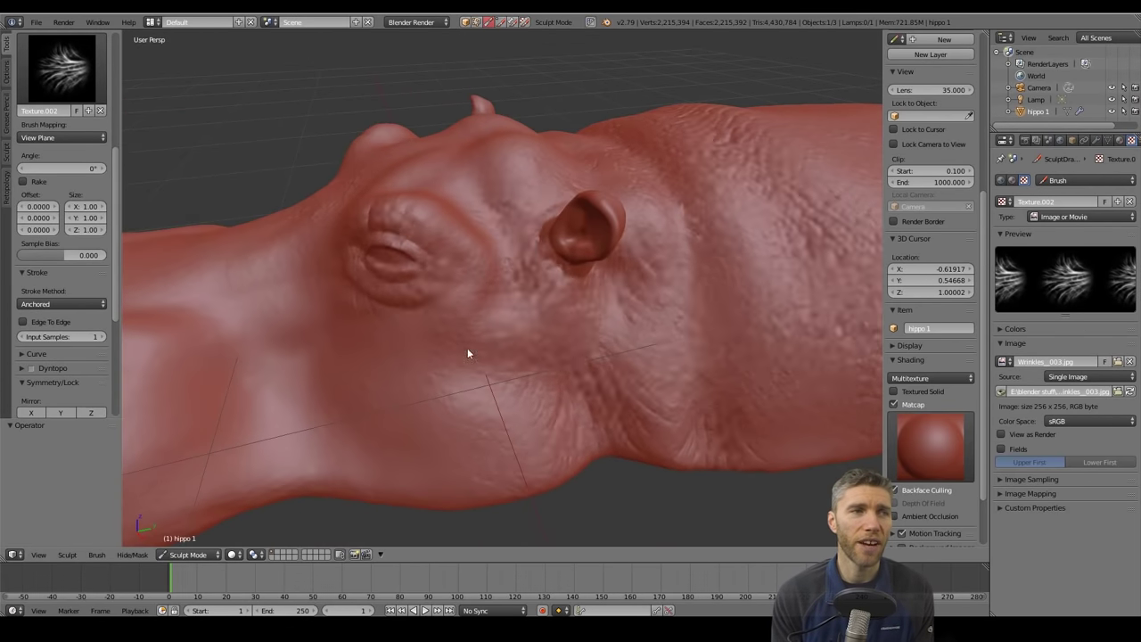
Deepen the wrinkles around the hippo's eye with the Crease brush, then save under a new name
left_click(87, 70)
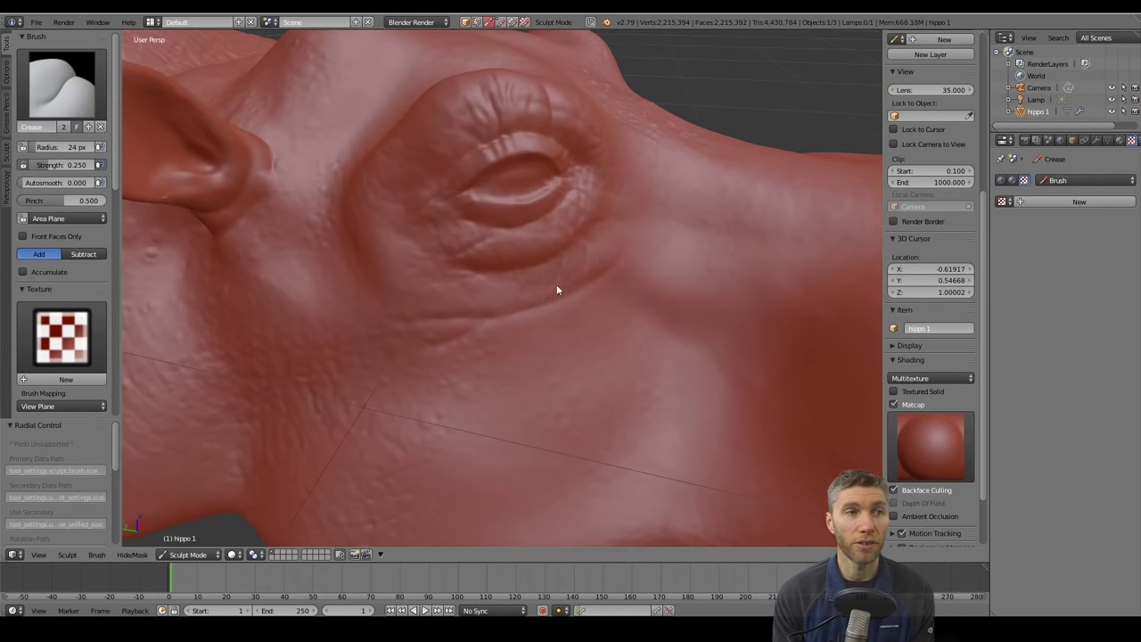
mouse_move(509, 345)
middle_mouse_down()
mouse_move(641, 293)
mouse_move(630, 265)
middle_mouse_up()
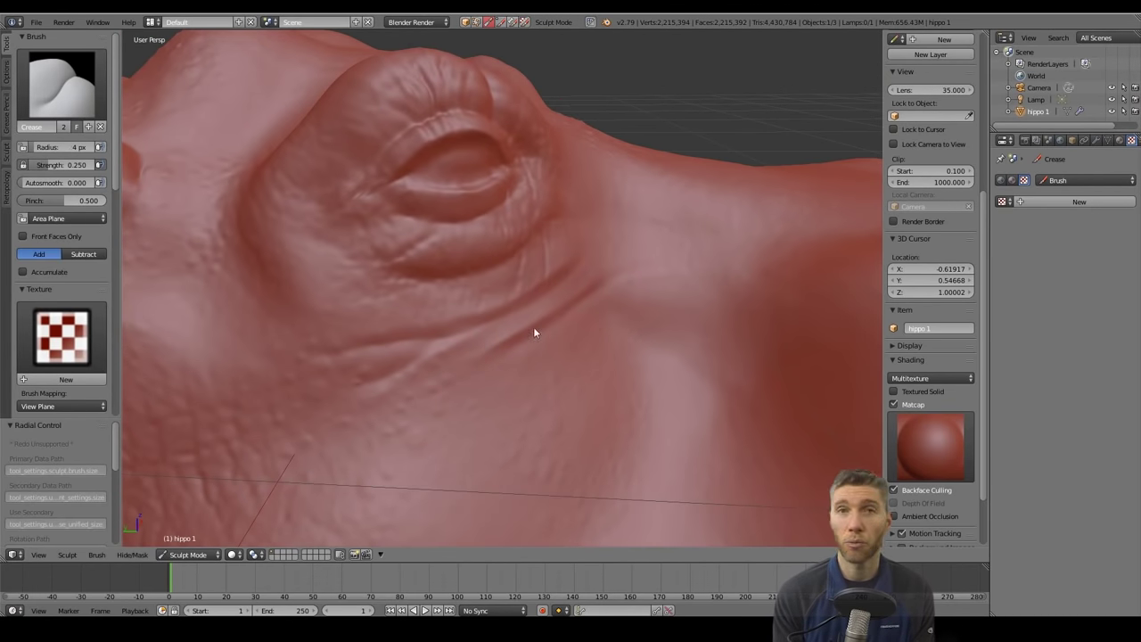
mouse_move(545, 354)
middle_mouse_down()
mouse_move(586, 307)
mouse_move(620, 310)
mouse_move(527, 251)
mouse_move(675, 311)
middle_mouse_up()
scroll(619, 310, "down", 4)
scroll(507, 256, "down", 3)
scroll(693, 364, "down", 2)
middle_click_drag(692, 365, 660, 357)
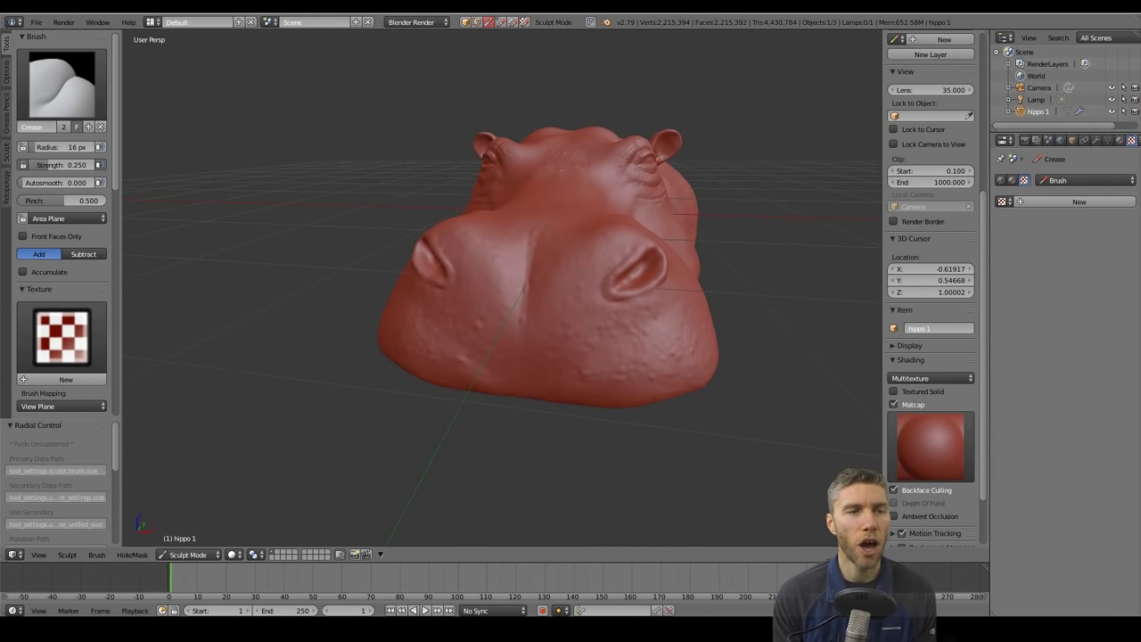
left_click(36, 21)
left_click(51, 112)
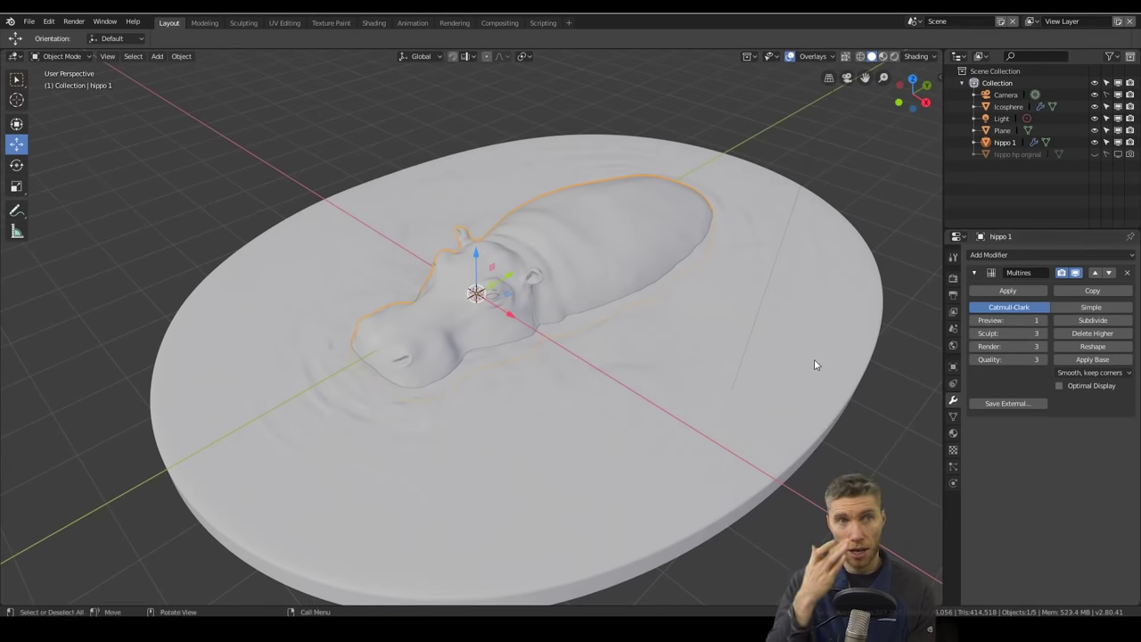
Add a Multiresolution modifier to the water disc Plane, remove it, and switch to sculpting
left_click(814, 358)
left_click(1052, 255)
left_click(929, 387)
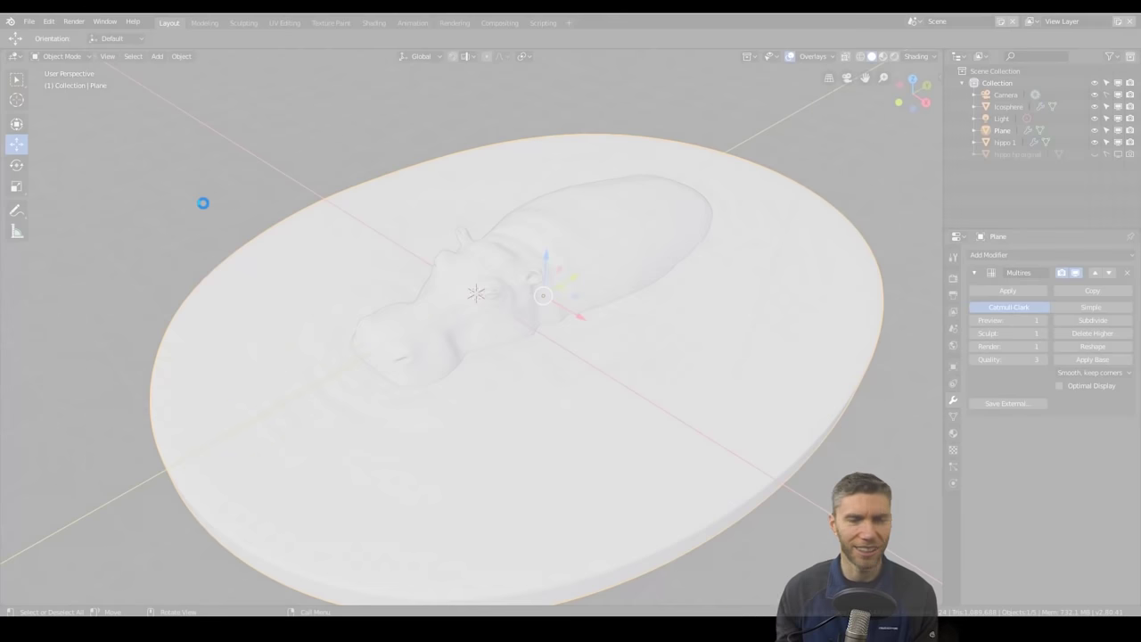
key("ctrl+x")
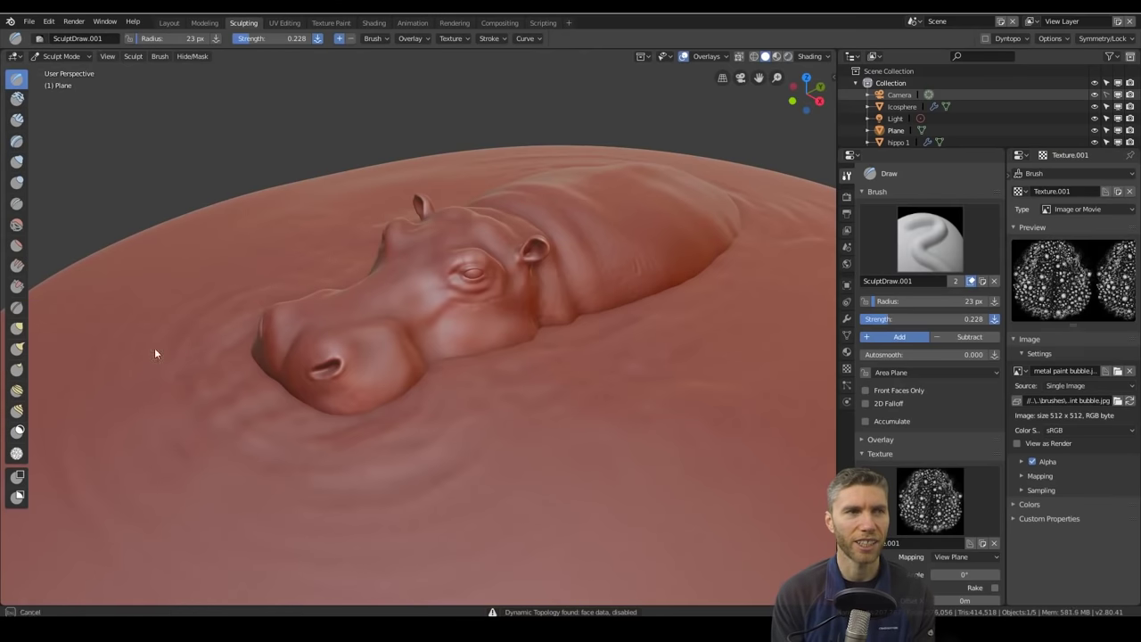
left_click(930, 239)
Select the Draw sculpt brush and return the viewport to solid clay shading
left_click(644, 307)
key("z")
left_click(271, 422)
key("z")
key("6")
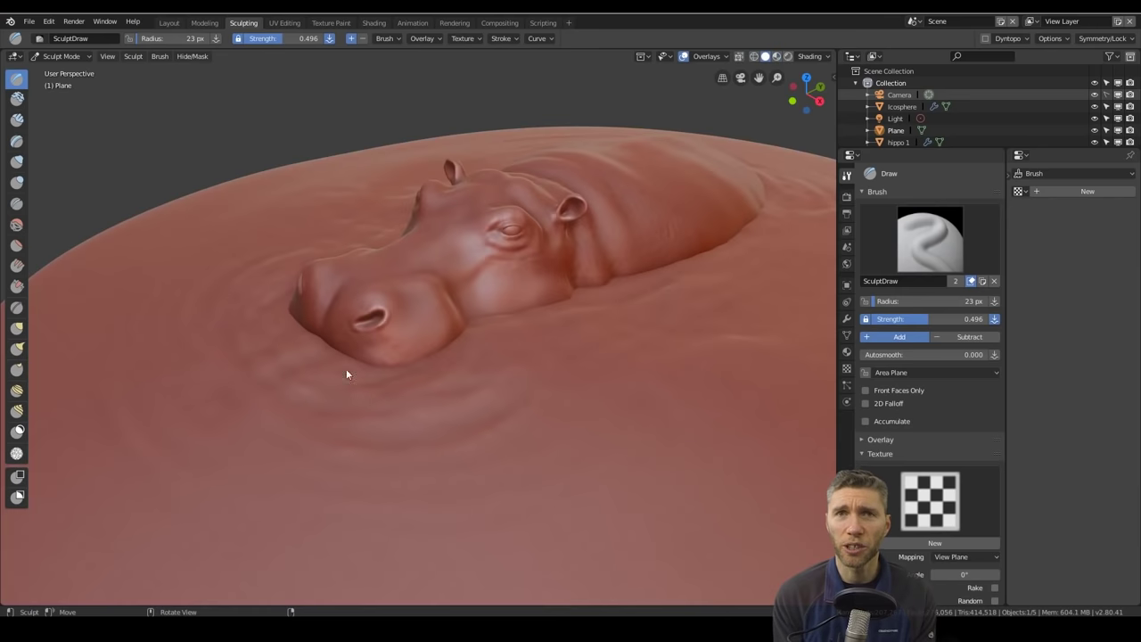
Orbit and zoom in close to the bulge over the hippo's eye
middle_click_drag(478, 419, 398, 512)
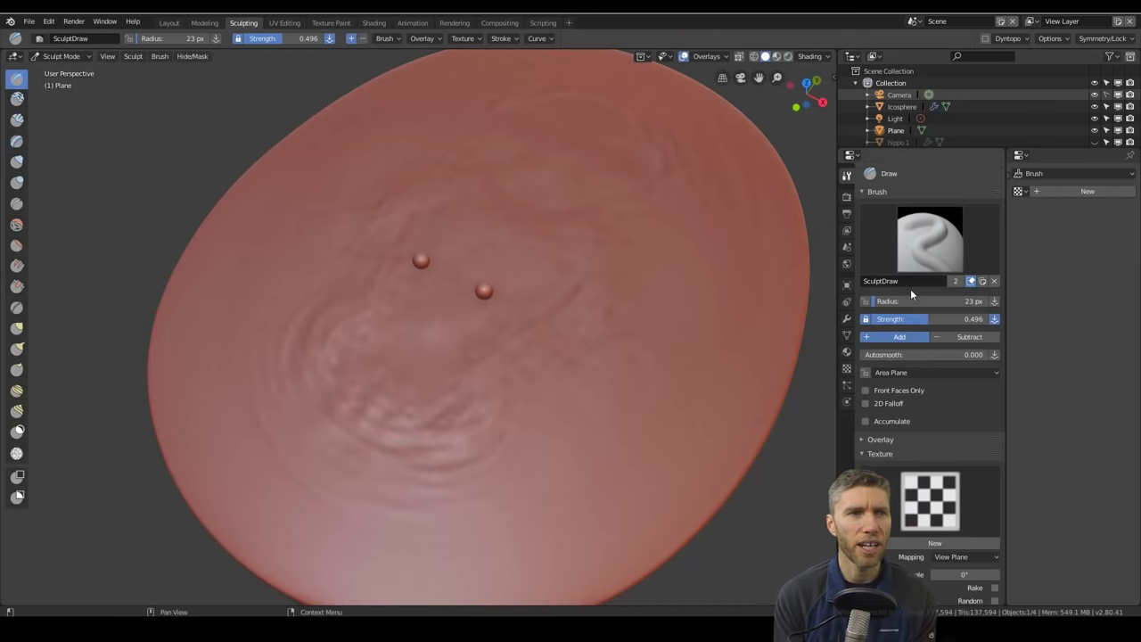
scroll(918, 357, "down", 5)
scroll(967, 482, "down", 4)
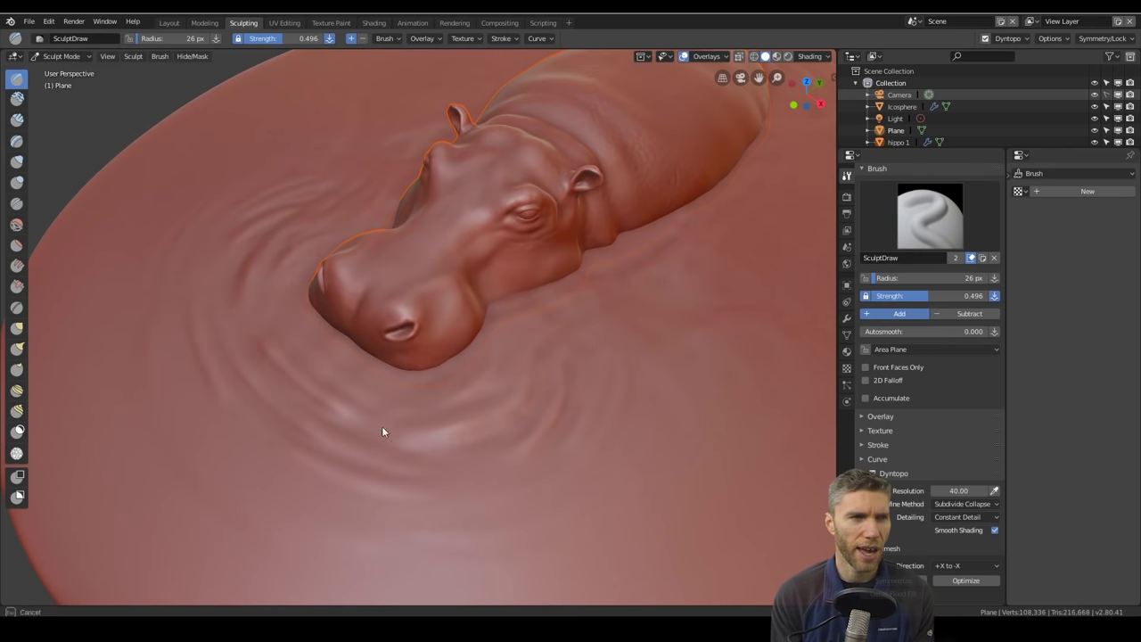
mouse_move(242, 292)
middle_mouse_down()
mouse_move(505, 408)
mouse_move(314, 381)
middle_mouse_up()
scroll(314, 381, "up", 3)
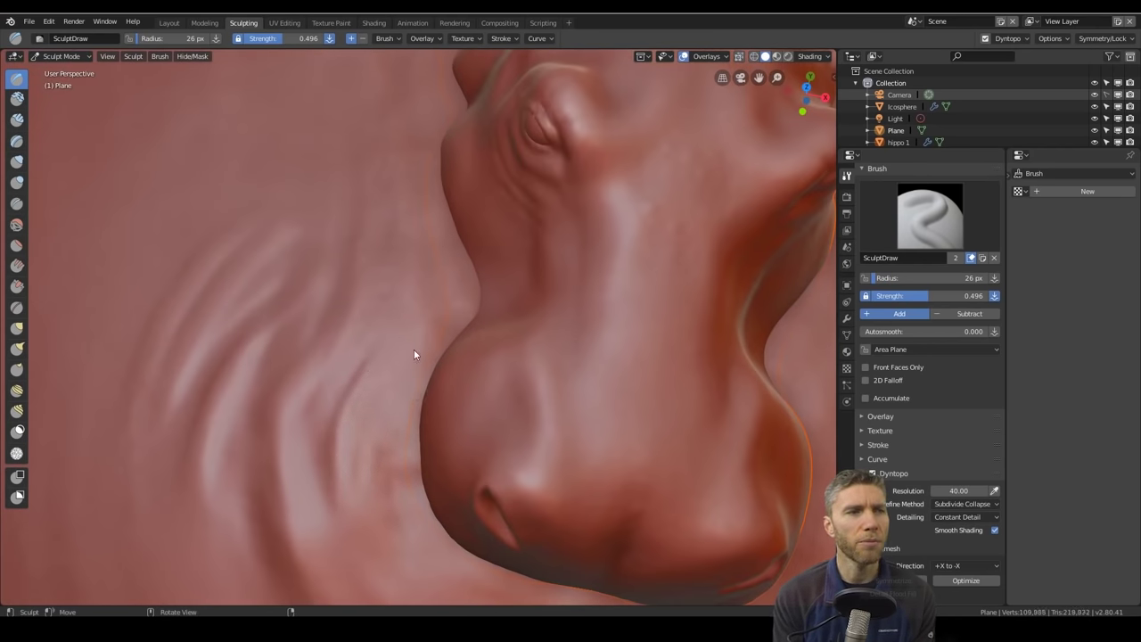
middle_click_drag(401, 493, 413, 374)
middle_click_drag(342, 389, 663, 425)
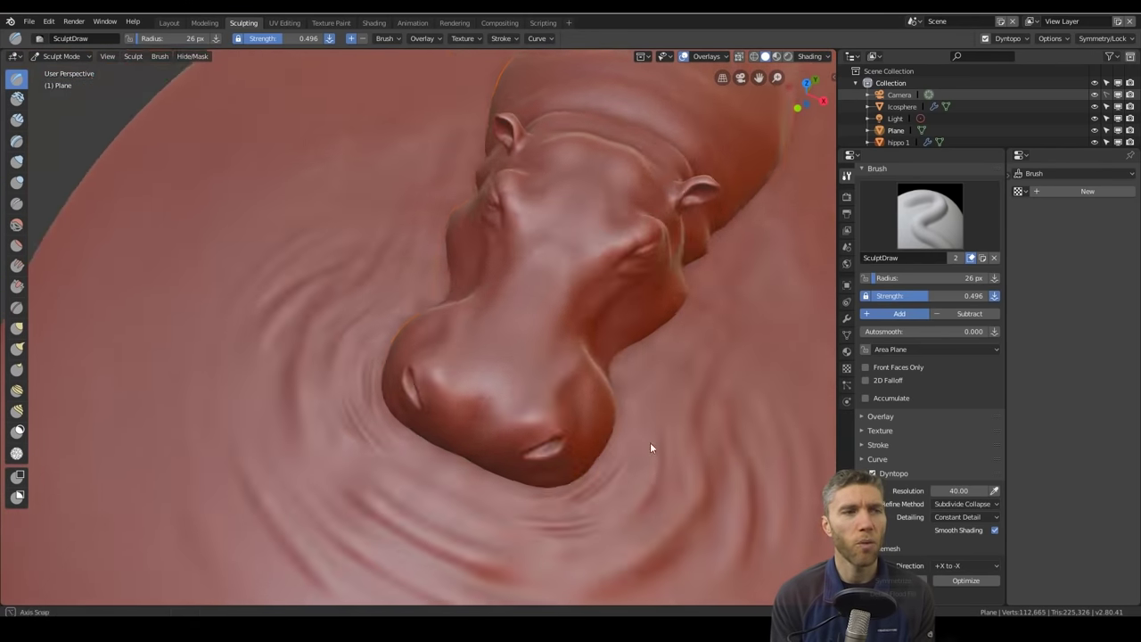
scroll(658, 340, "up", 3)
scroll(593, 445, "down", 5)
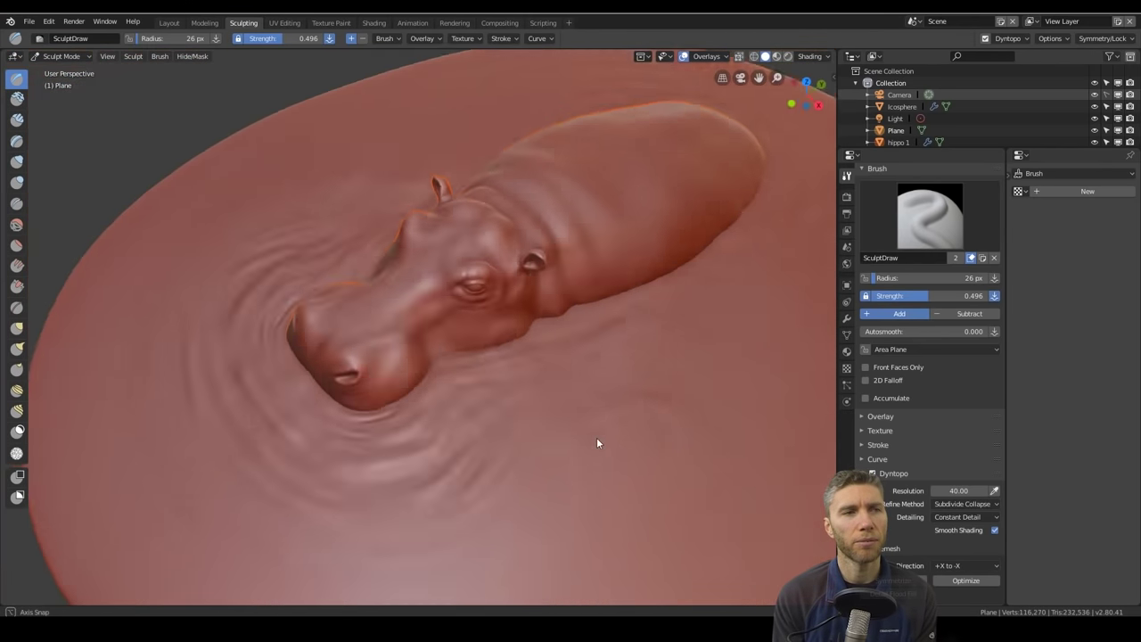
middle_click_drag(590, 431, 355, 286)
scroll(355, 286, "up", 6)
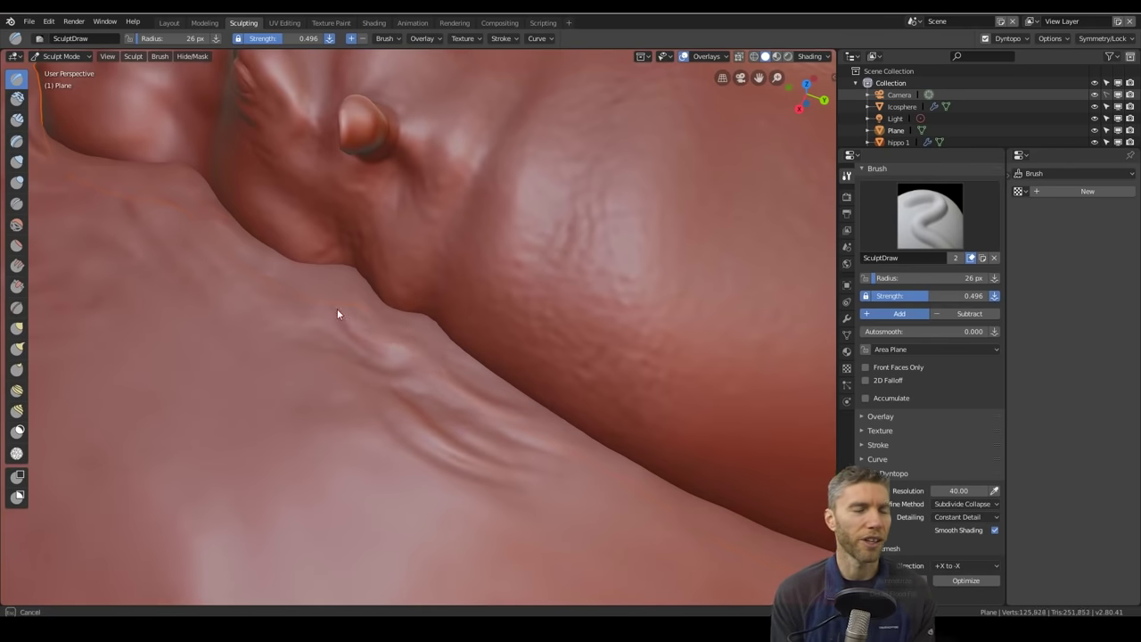
middle_click_drag(573, 428, 374, 405)
Sculpt small marks and grooves around the eye bulge and along the crease beneath it
left_click_drag(374, 405, 423, 433)
scroll(422, 434, "up", 2)
middle_click_drag(387, 359, 322, 524)
mouse_move(323, 524)
left_mouse_down()
mouse_move(252, 453)
mouse_move(502, 393)
left_mouse_up()
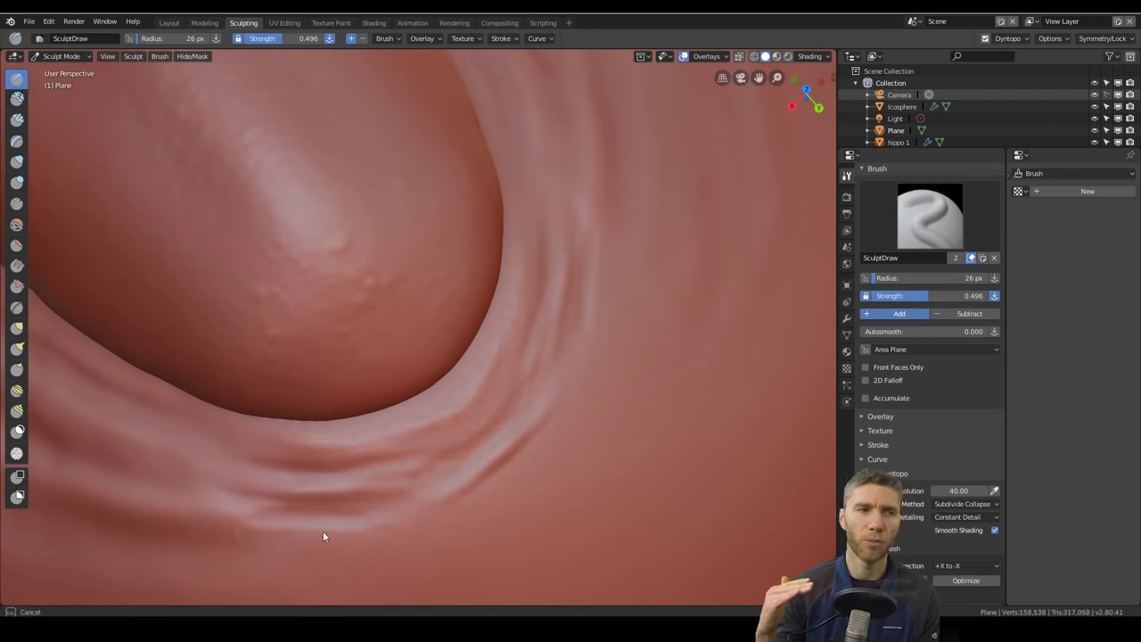
mouse_move(499, 473)
middle_mouse_down()
mouse_move(183, 438)
mouse_move(280, 434)
mouse_move(101, 216)
mouse_move(196, 491)
middle_mouse_up()
Zoom back out to show the whole hippo, water disc and camera
scroll(197, 492, "down", 5)
middle_click_drag(374, 413, 490, 433)
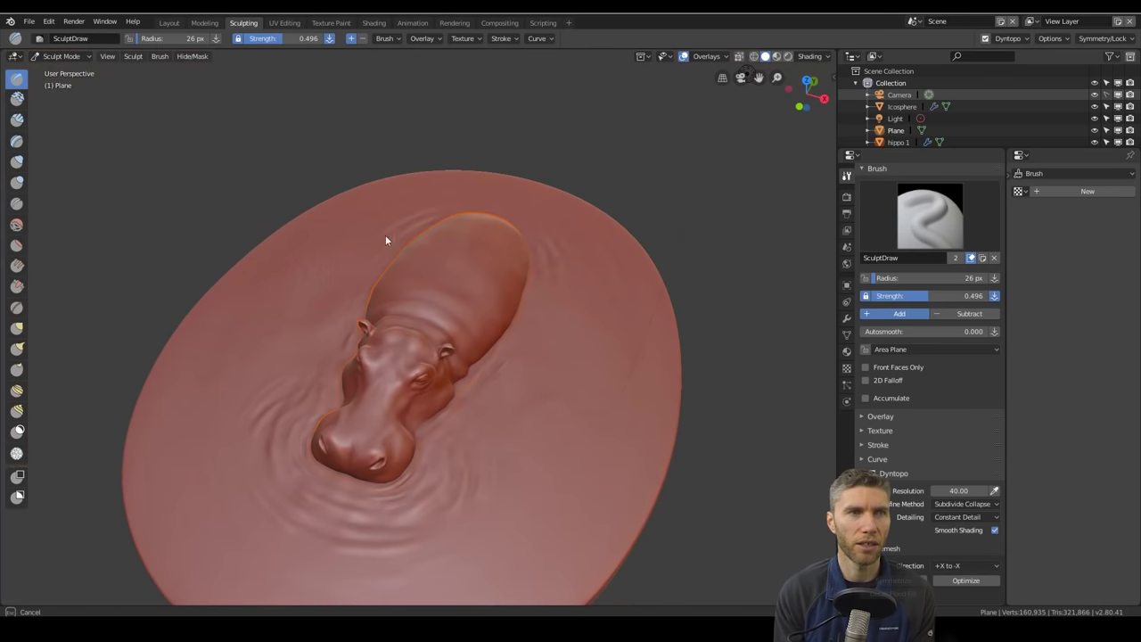
mouse_move(510, 313)
middle_mouse_down()
mouse_move(427, 486)
mouse_move(523, 510)
middle_mouse_up()
scroll(522, 510, "down", 4)
left_click(29, 21)
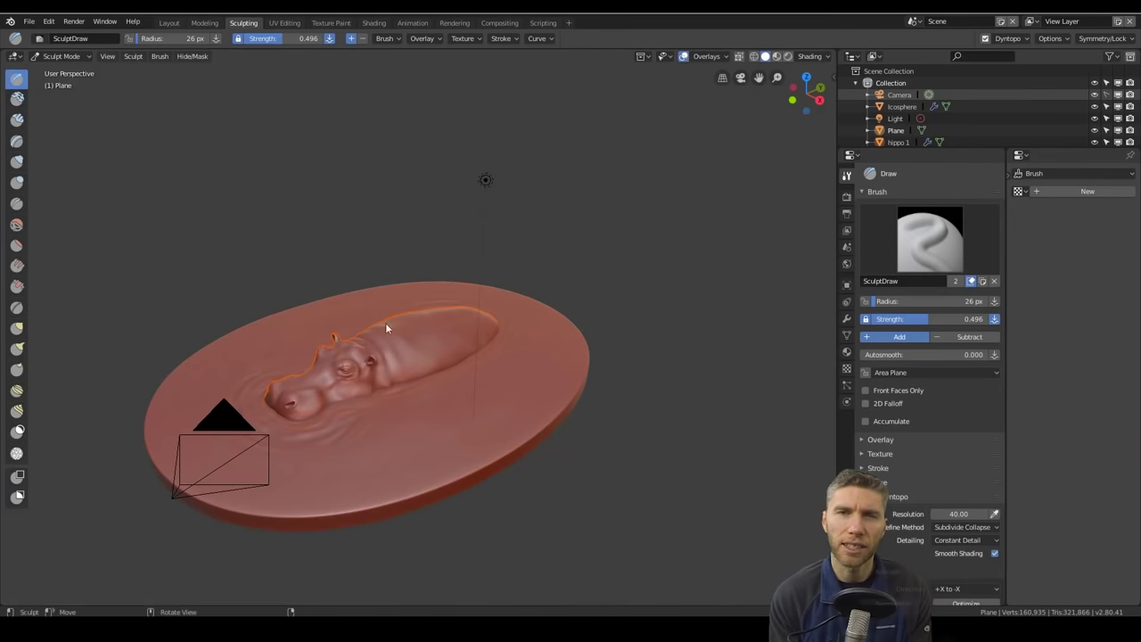
Switch to the Shading workspace and select the water disc
mouse_move(386, 323)
middle_mouse_down()
mouse_move(443, 366)
mouse_move(497, 368)
middle_mouse_up()
left_click(374, 22)
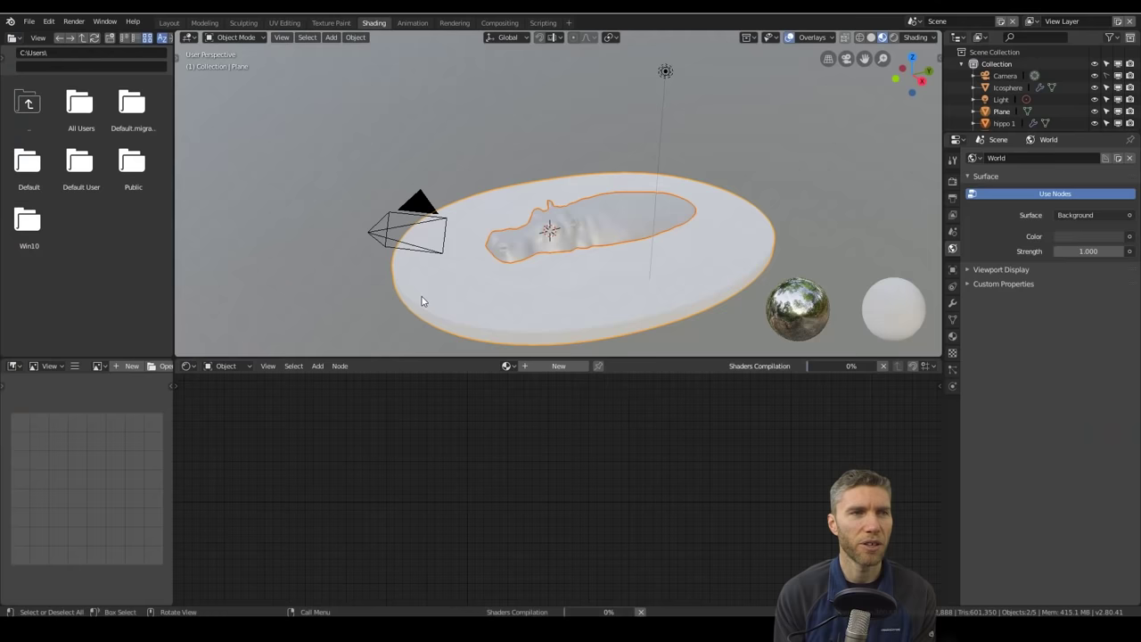
scroll(552, 205, "up", 3)
middle_click_drag(836, 81, 634, 72)
left_click(635, 68)
left_click(674, 222)
scroll(674, 222, "up", 4)
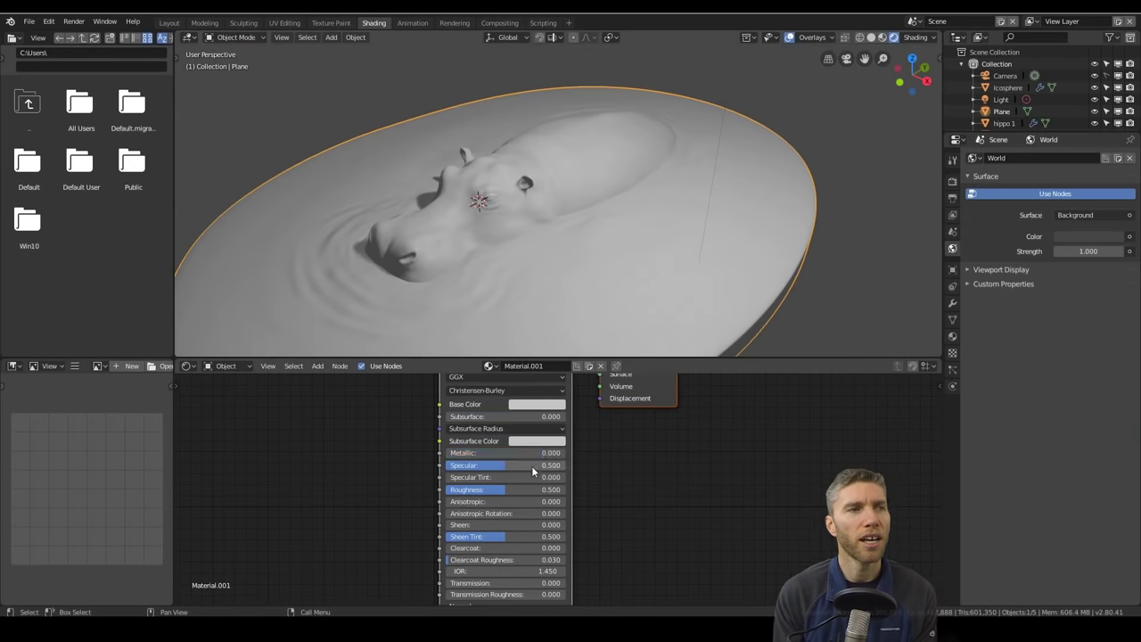
Enable Screen Space Reflections in the Eevee render settings
left_click(247, 365)
left_click(234, 398)
left_click(952, 181)
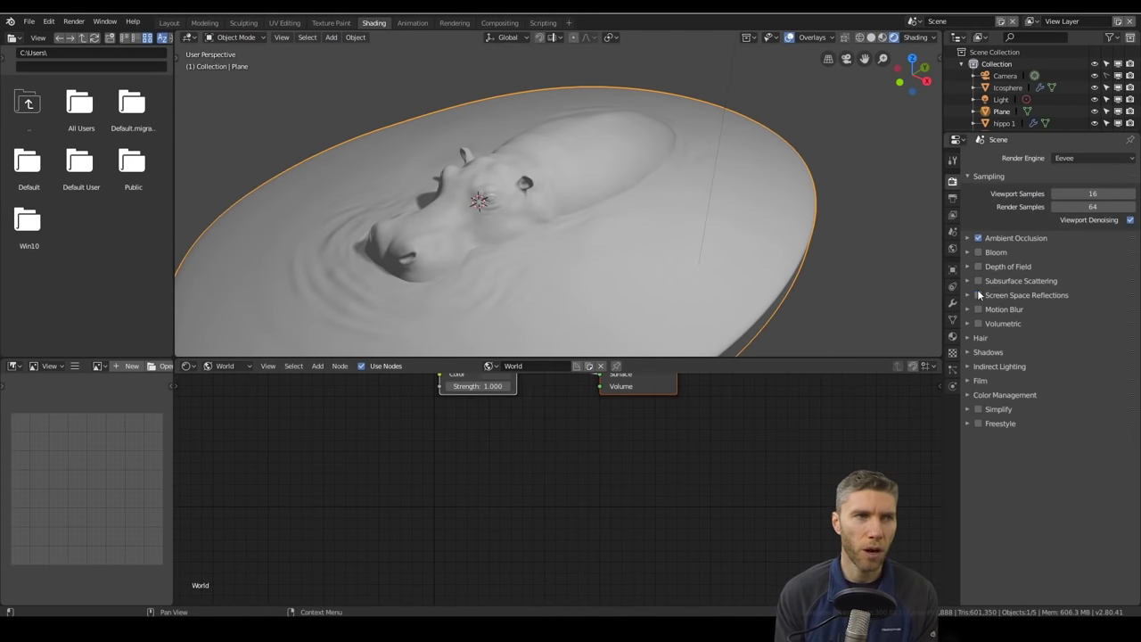
middle_click_drag(628, 275, 614, 258)
left_click(225, 366)
Set the water disc's base colour to a dark blue
left_click(233, 382)
left_click(521, 408)
left_click(548, 281)
Add the Ice_Lake_HiRes_TMap.jpg environment texture to the world and rotate its mapping on Z
key("shift+a")
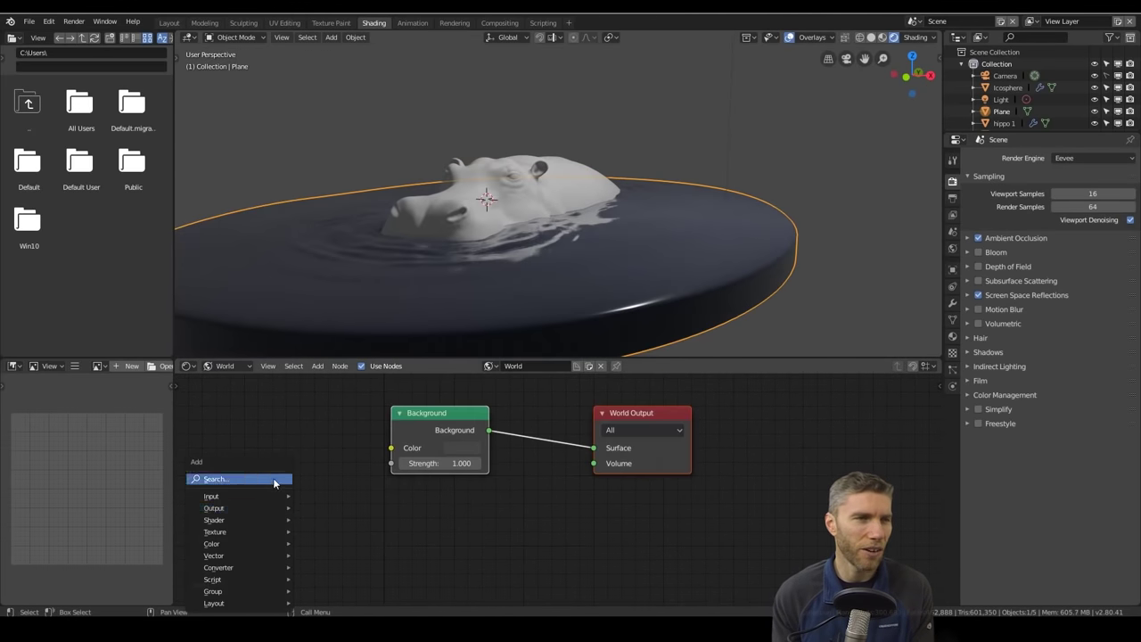
left_click(355, 404)
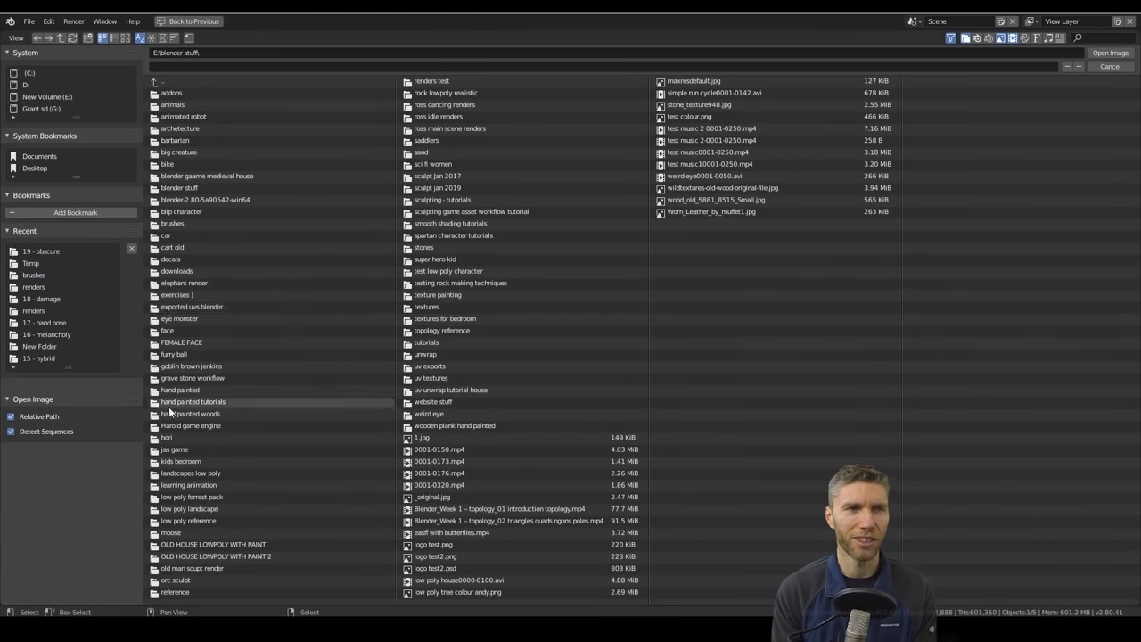
left_click(291, 226)
double_click(291, 225)
key("ctrl+t")
left_click_drag(344, 453, 287, 484)
left_click_drag(504, 512, 451, 513)
middle_click_drag(570, 223, 629, 198)
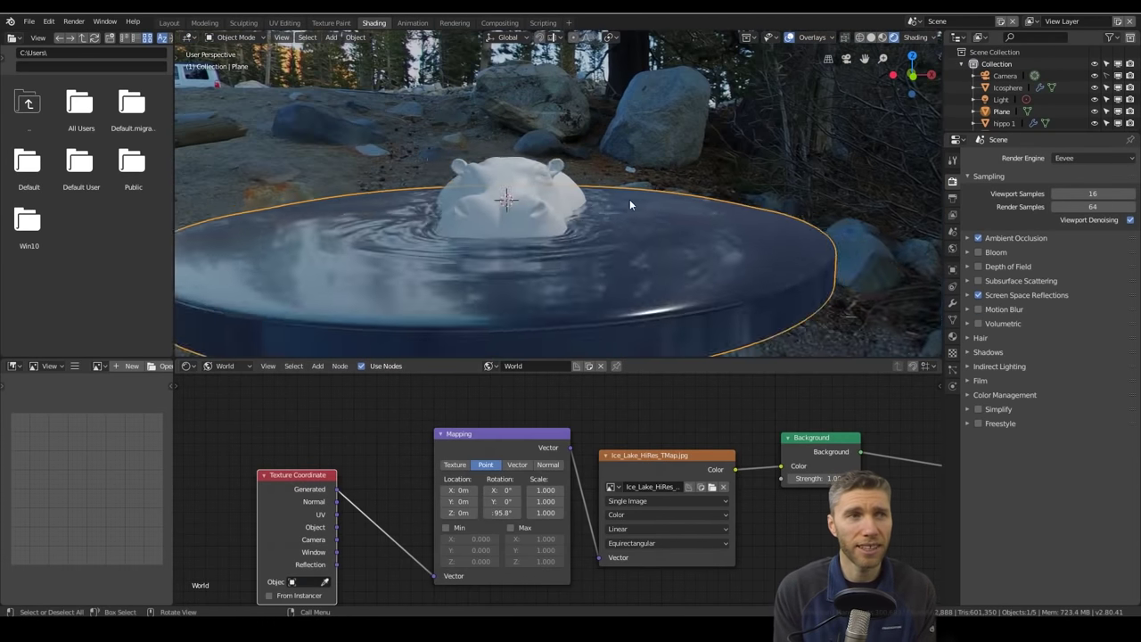
left_click(230, 365)
left_click(632, 423)
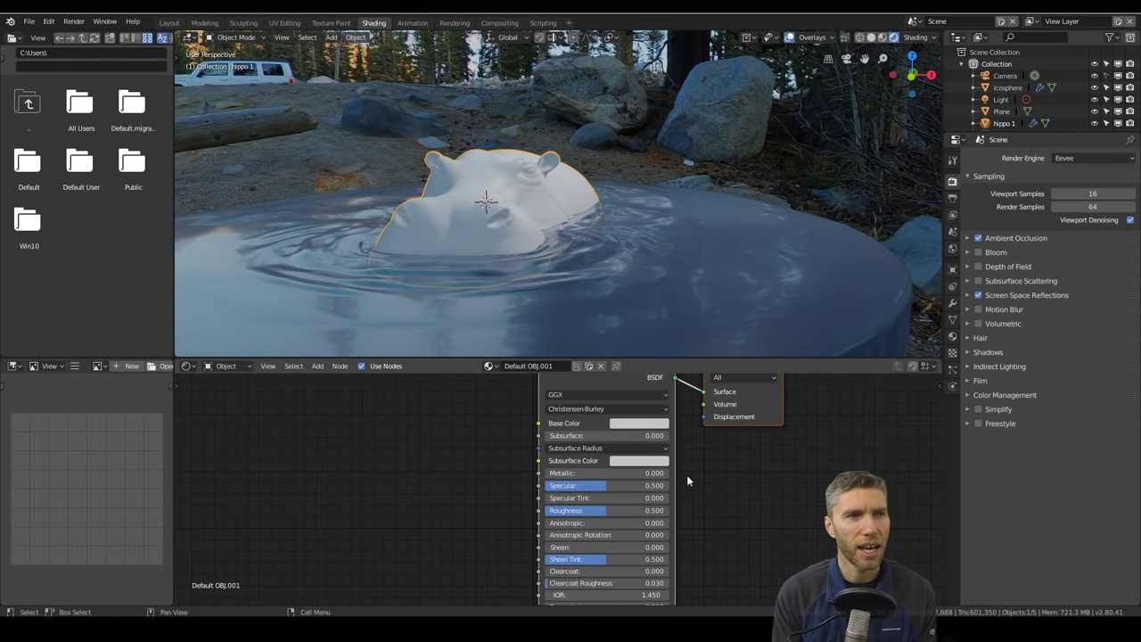
Give the hippo's Principled BSDF a warm beige base colour and 0.333 roughness
key("Home")
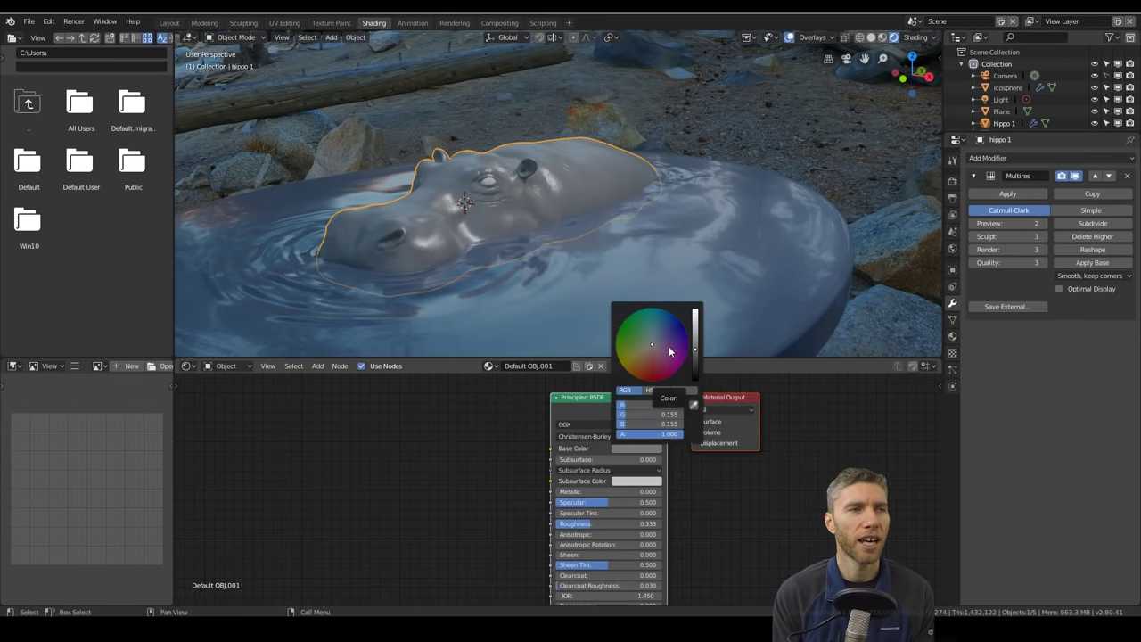
left_click(648, 353)
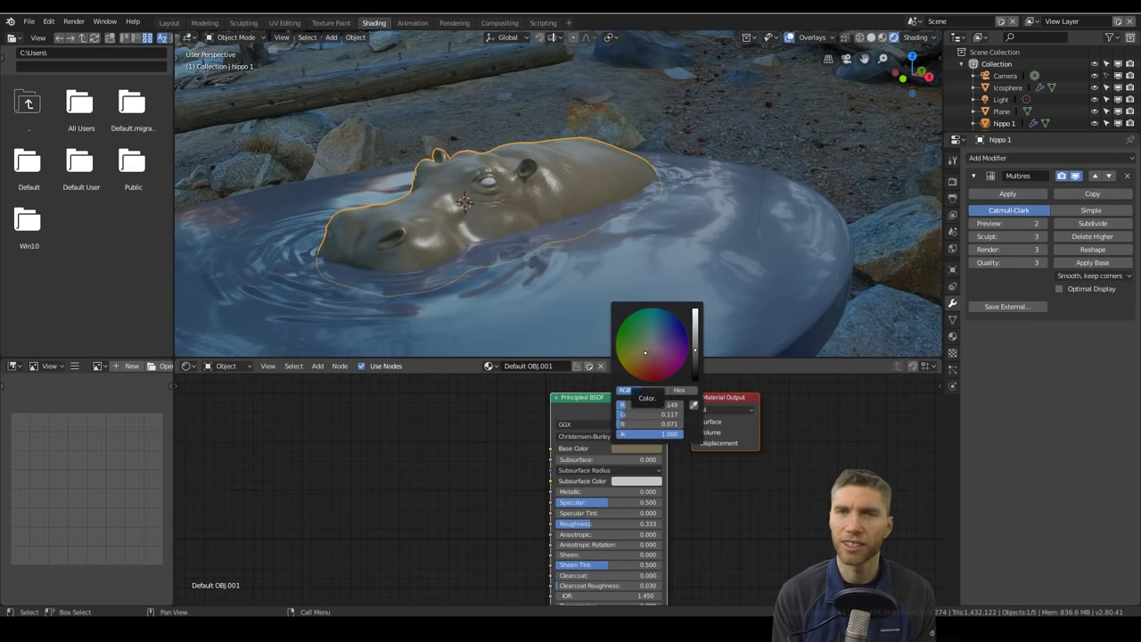
mouse_move(579, 294)
middle_mouse_down()
mouse_move(522, 249)
mouse_move(719, 249)
mouse_move(554, 244)
mouse_move(513, 258)
middle_mouse_up()
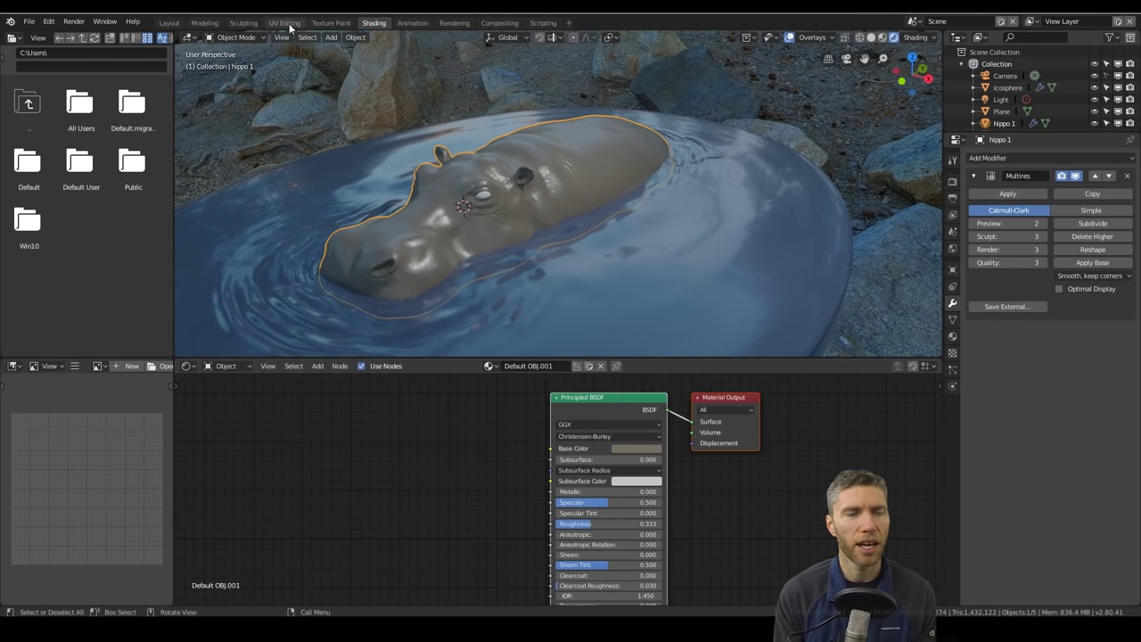
Smart UV Project the hippo and enlarge the UV editor to inspect the islands
key("ctrl+Page_Up")
key("u")
left_click(760, 311)
key("Return")
scroll(289, 394, "up", 5)
key("ctrl+alt+space")
scroll(491, 300, "down", 3)
scroll(488, 367, "up", 8)
scroll(553, 428, "down", 8)
scroll(584, 379, "up", 6)
scroll(563, 335, "down", 2)
Select the linked UV islands, restore the layout and return to object mode
key("l")
key("shift+l")
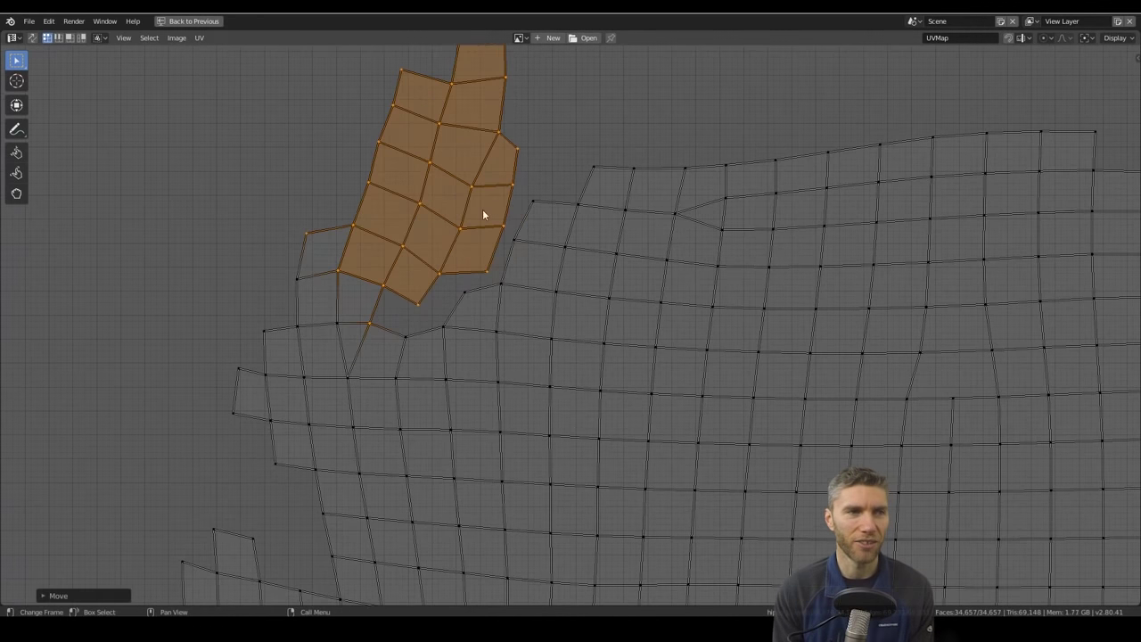
scroll(624, 223, "down", 3)
scroll(653, 280, "down", 5)
scroll(415, 294, "up", 3)
key("ctrl+alt+space")
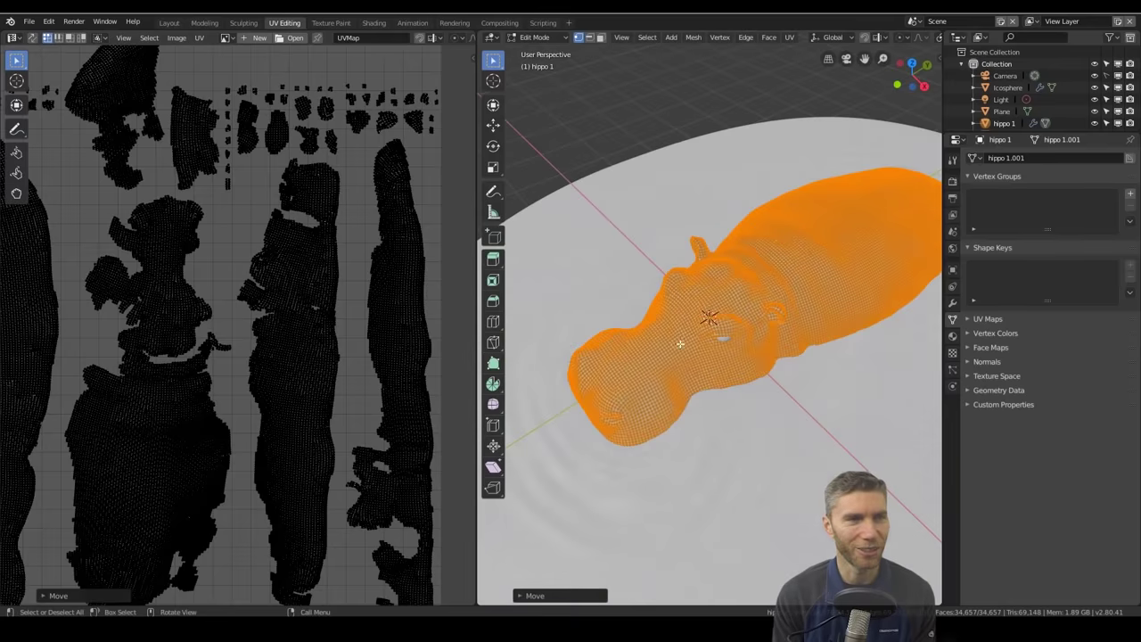
scroll(268, 321, "down", 3)
key("Tab")
Create a 'hippo norms' image and assign it to a new Image Texture node in the hippo material
left_click_drag(3, 47, 377, 295)
key("shift+F3")
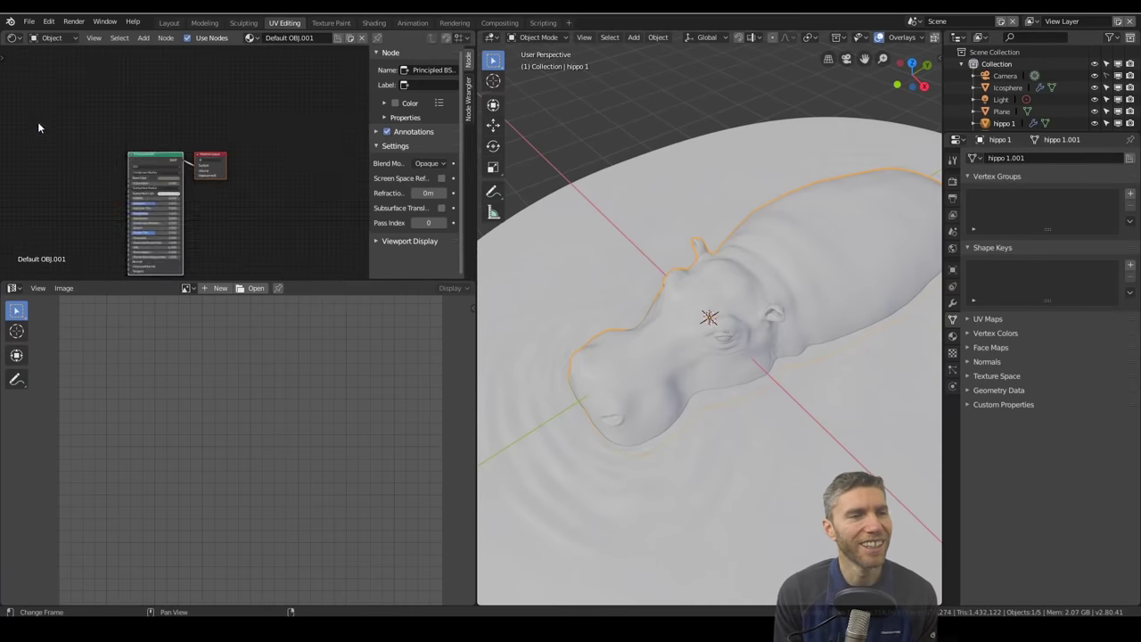
key("alt+n")
type("hippo norms")
key("Return")
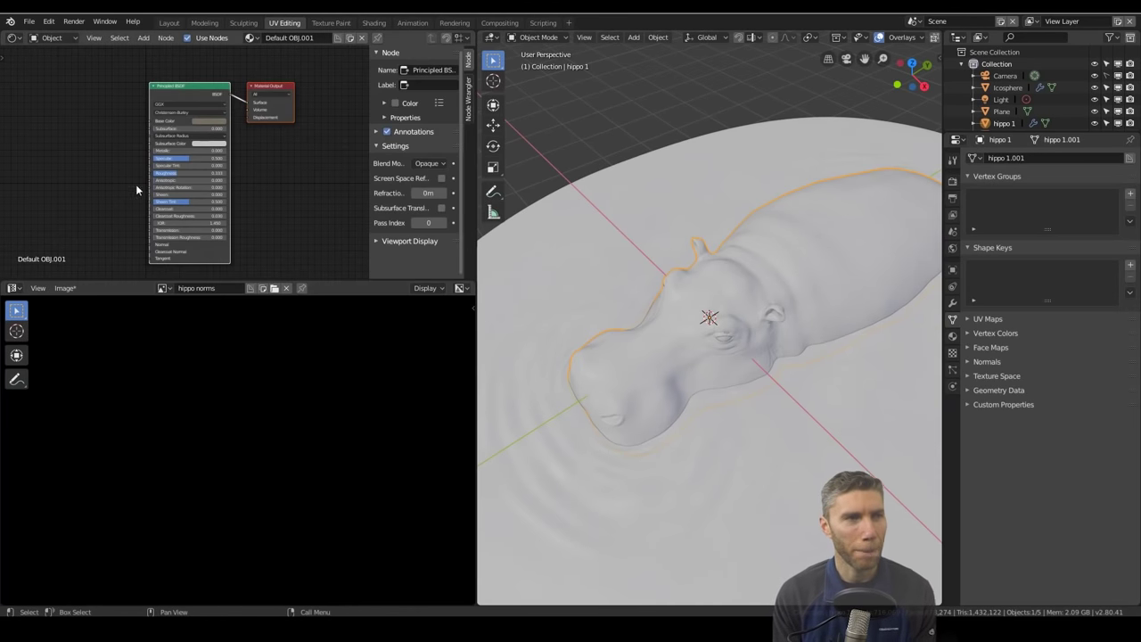
key("ctrl+t")
left_click(122, 186)
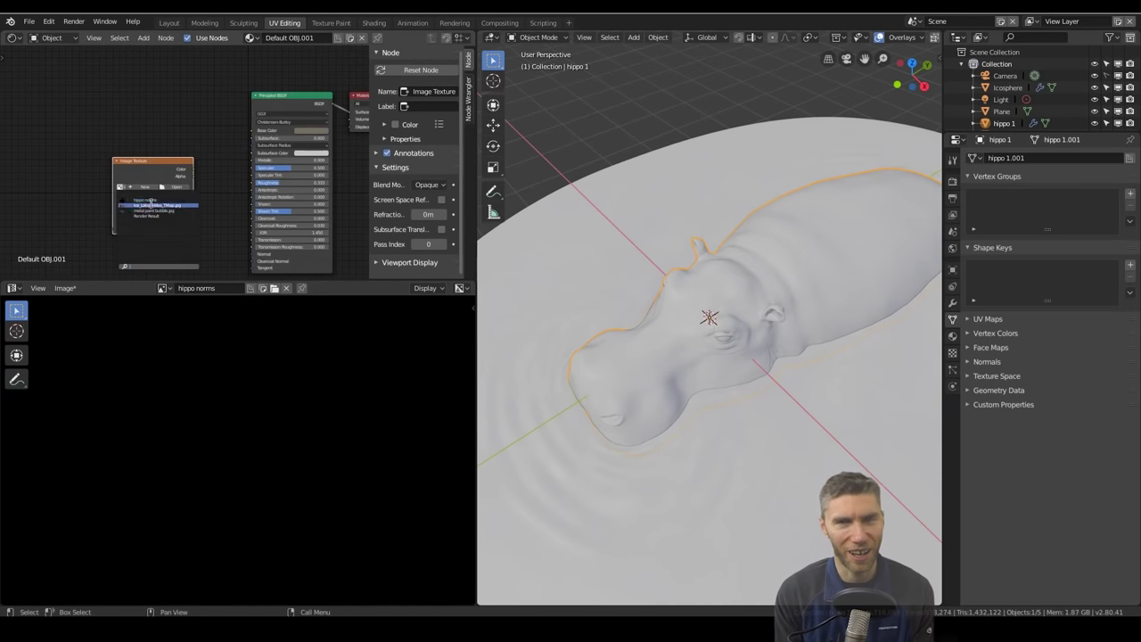
left_click(952, 181)
Switch the render engine to Cycles and save the baked hippo norms image
mouse_move(1093, 158)
left_mouse_down()
mouse_move(1064, 116)
mouse_move(1071, 130)
left_mouse_up()
left_click(1094, 158)
left_click(1065, 117)
scroll(1069, 423, "down", 8)
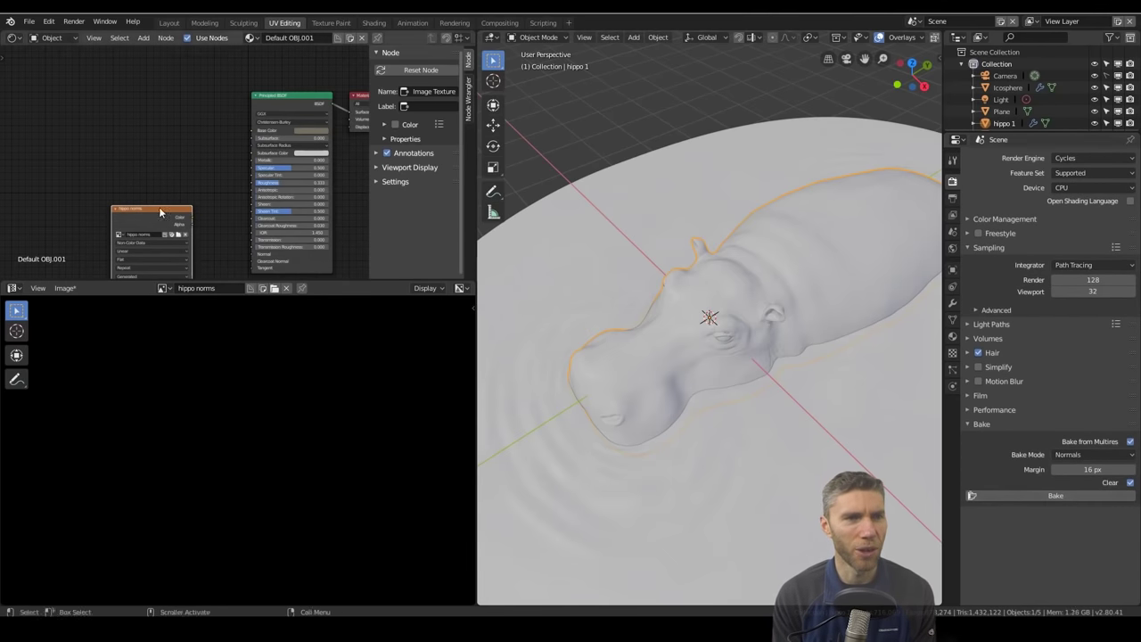
left_click(64, 288)
left_click(71, 348)
Create a 'hippo cav' image and wire Geometry Pointiness into a colour ramp
scroll(292, 164, "down", 2)
key("alt+n")
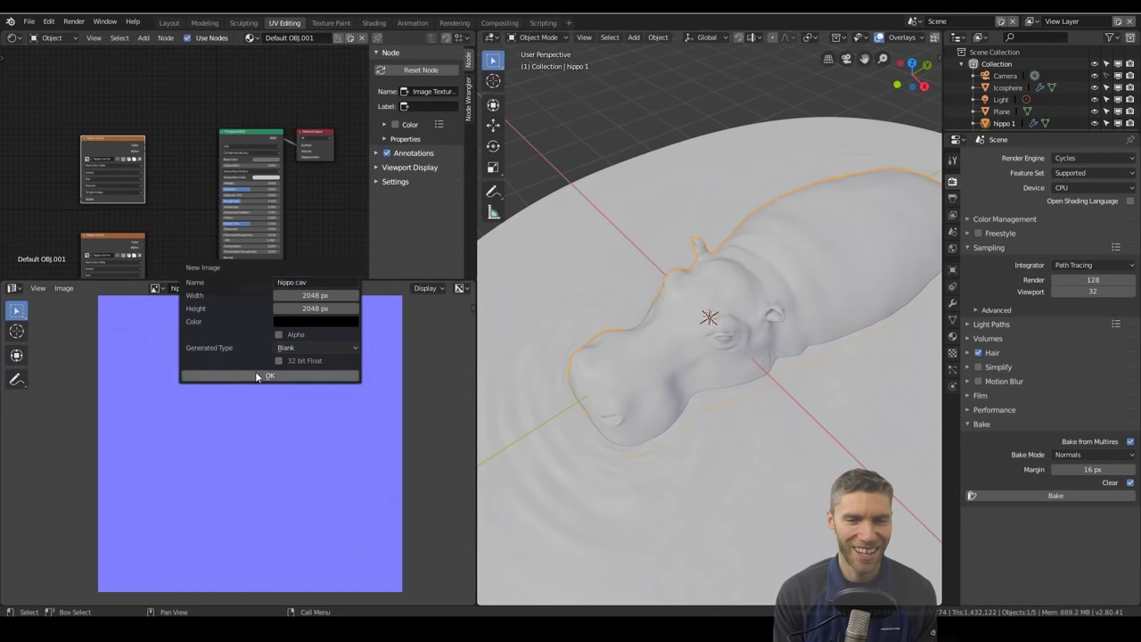
type("hippo cav")
key("Return")
scroll(267, 123, "down", 2)
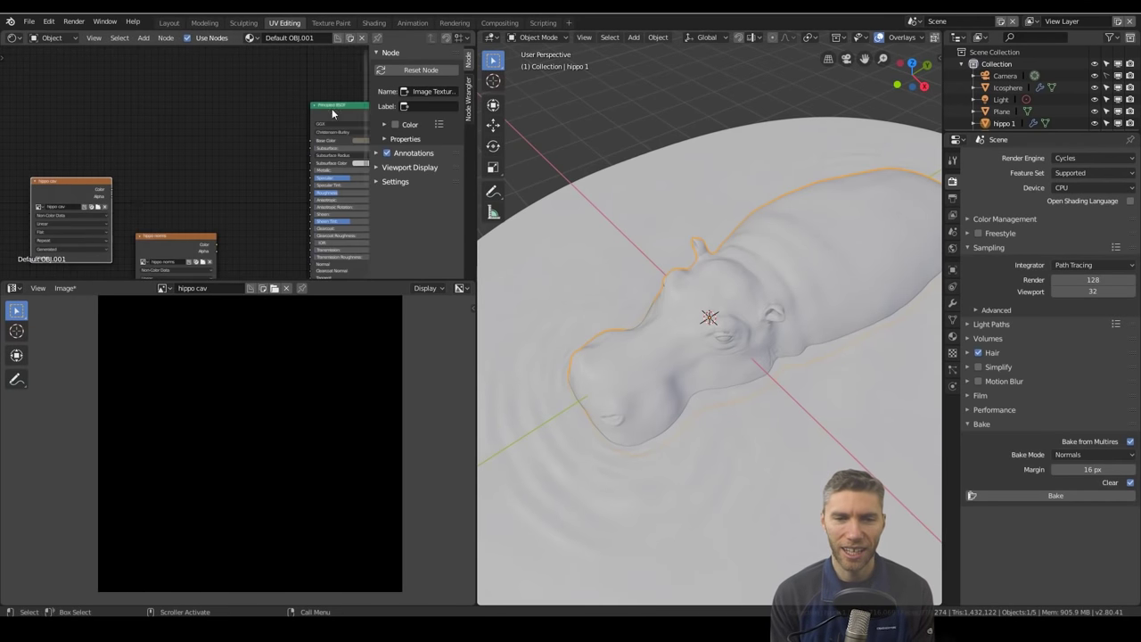
key("shift+a")
left_click(297, 136)
left_click_drag(121, 144, 162, 155)
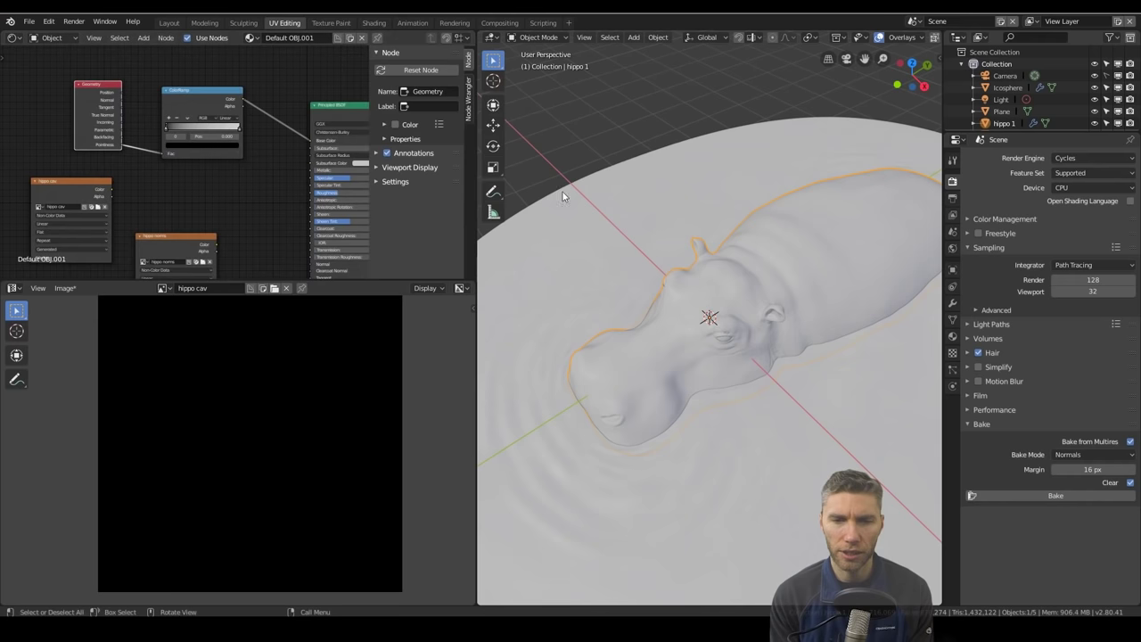
Preview the cavity shading in rendered view, then return to solid shading
key("z")
middle_click_drag(692, 168, 794, 257)
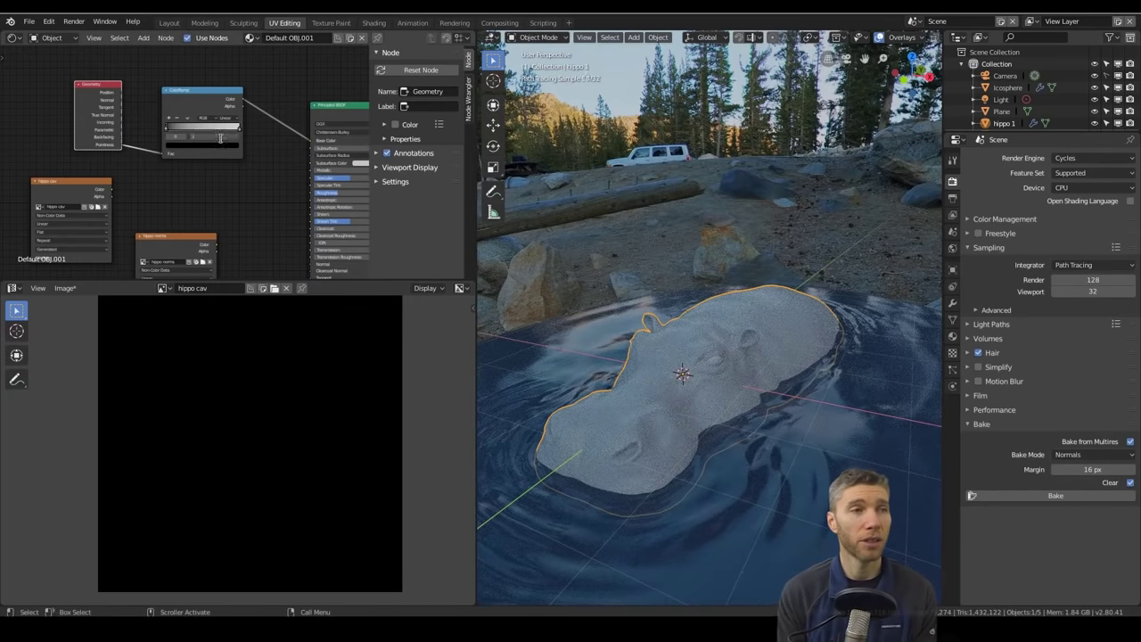
scroll(232, 129, "up", 3)
scroll(777, 328, "up", 3)
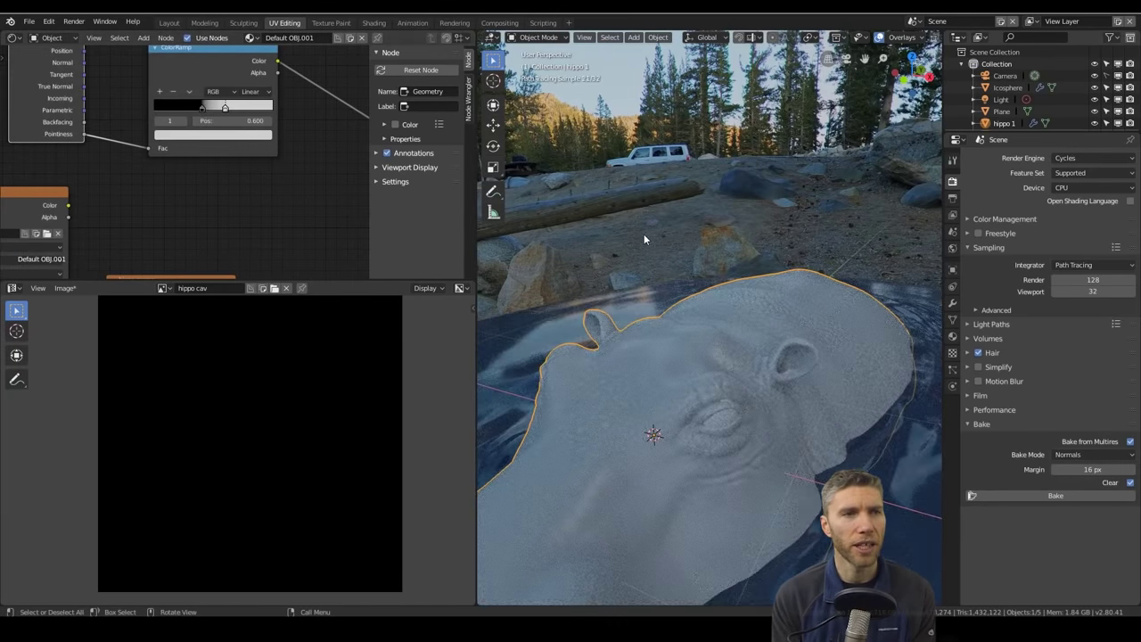
key("z")
Bake displacement from Multires into the hippo cav image
left_click(1036, 437)
left_click(1093, 455)
left_click(1121, 457)
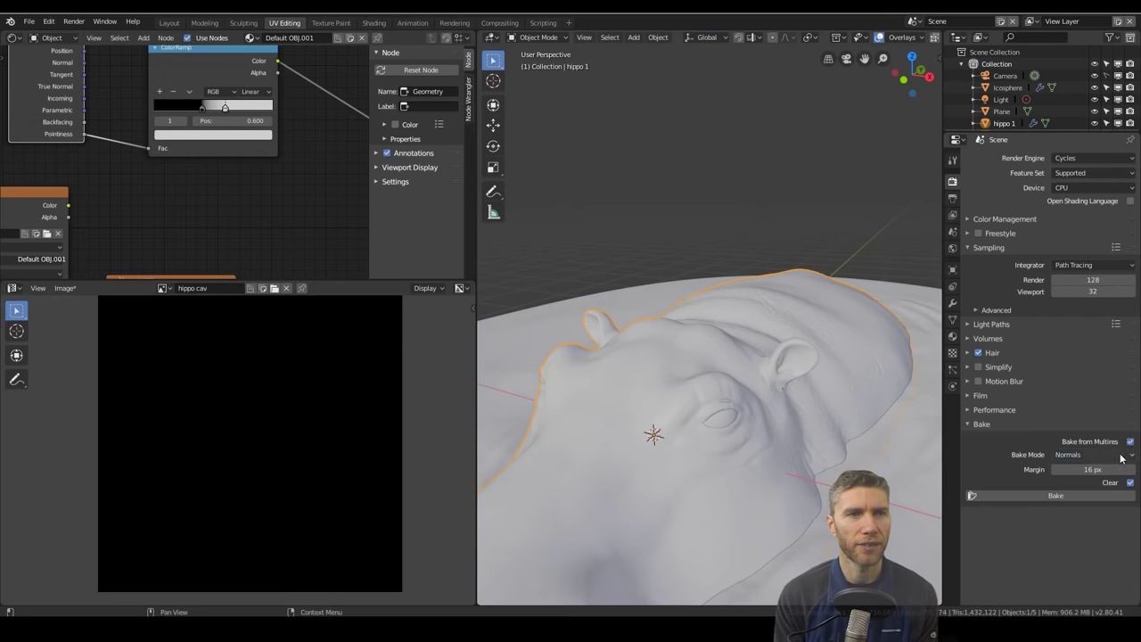
scroll(93, 188, "down", 3)
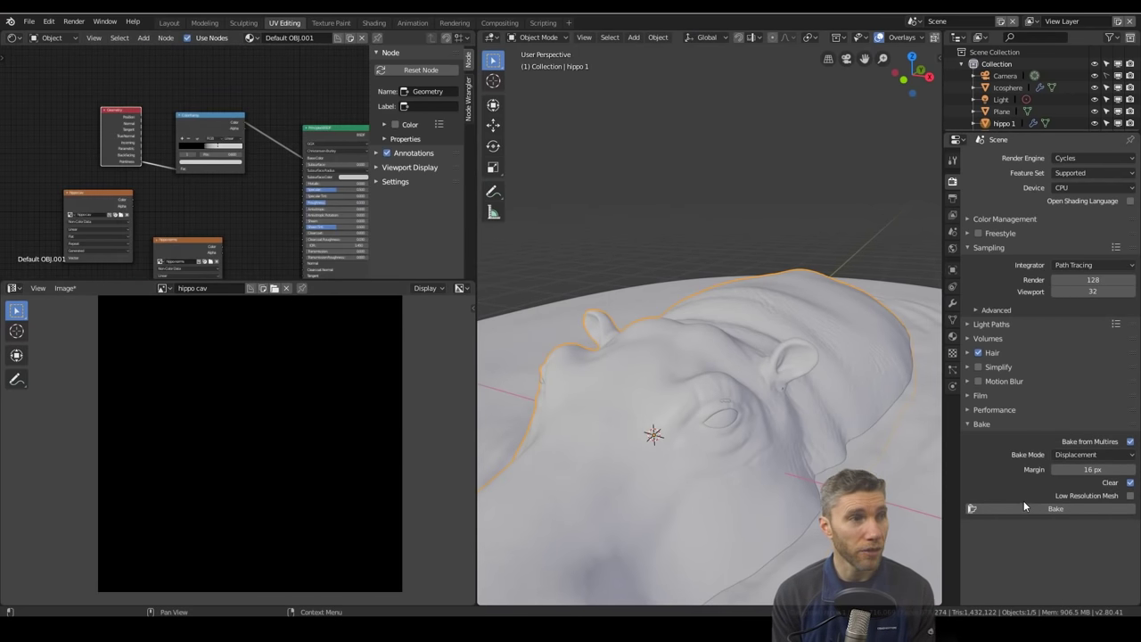
left_click(1024, 506)
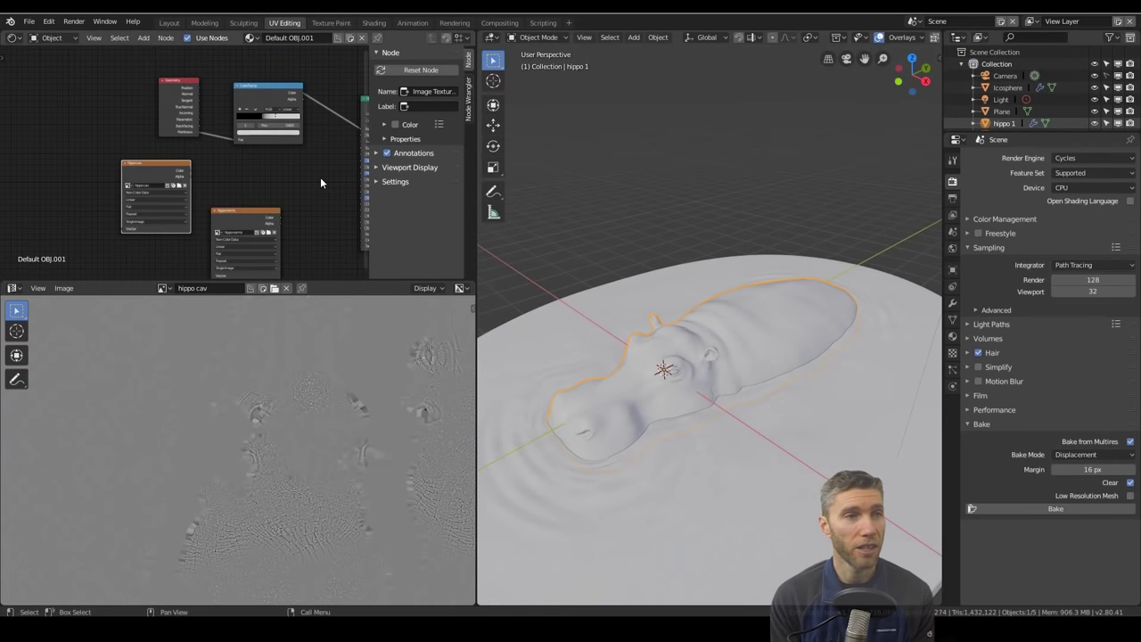
Pan the node view and enlarge the node editor to full window
middle_click_drag(320, 177, 194, 108)
scroll(193, 109, "up", 3)
key("ctrl+space")
key("shift+a")
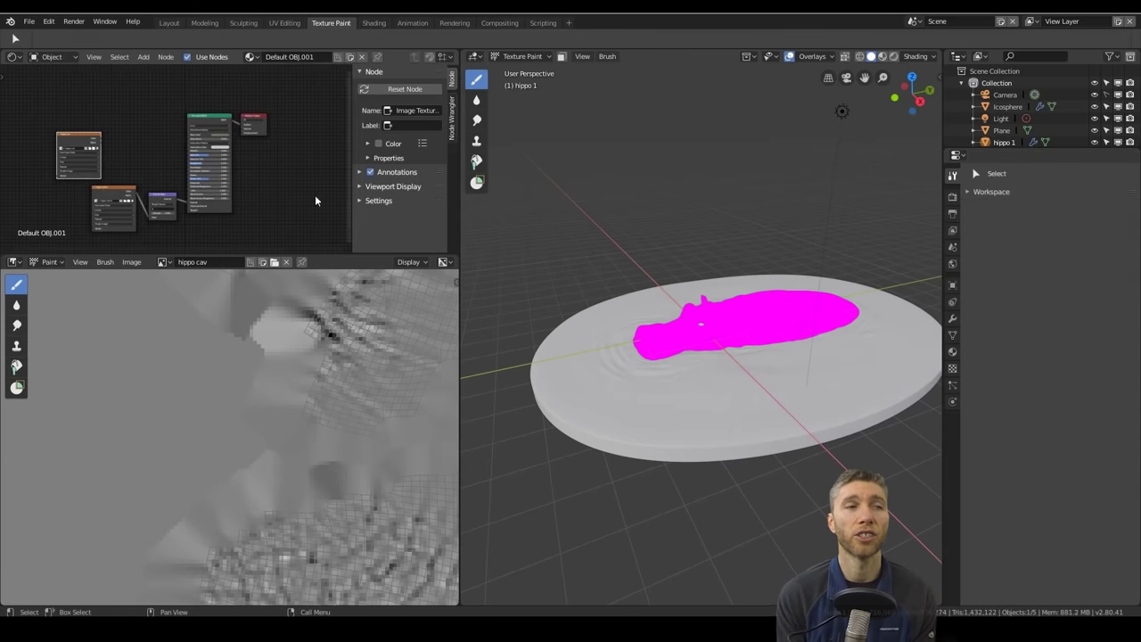
Create the base-colour paint image and view the hippo up close in Material Preview
key("Return")
left_click(1078, 335)
left_click(882, 56)
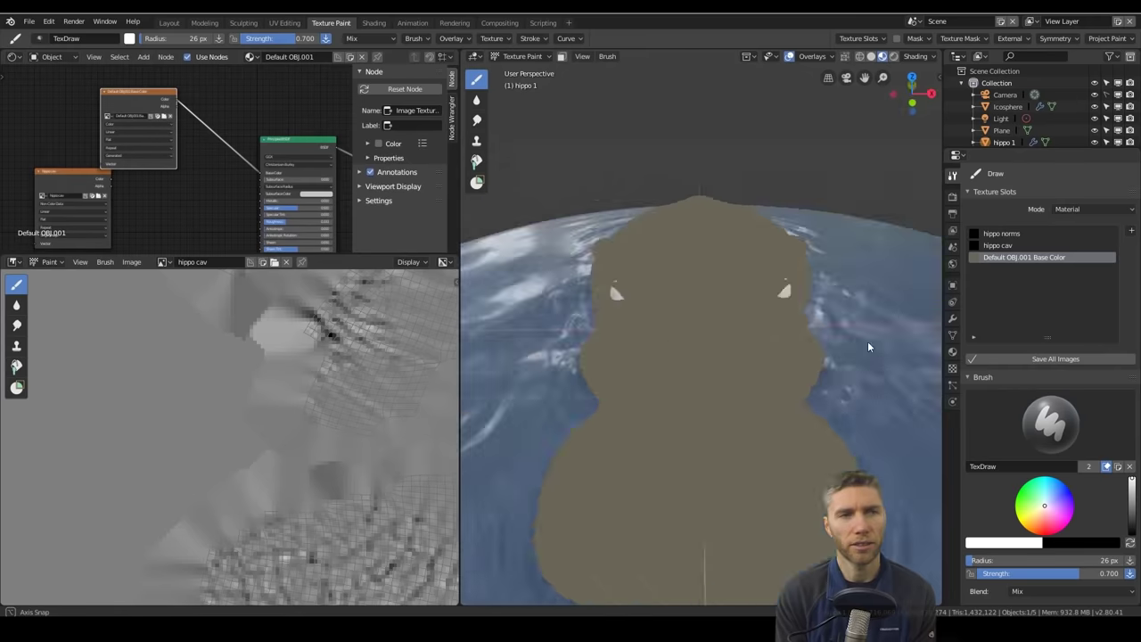
middle_click_drag(677, 315, 831, 247)
left_click(582, 56)
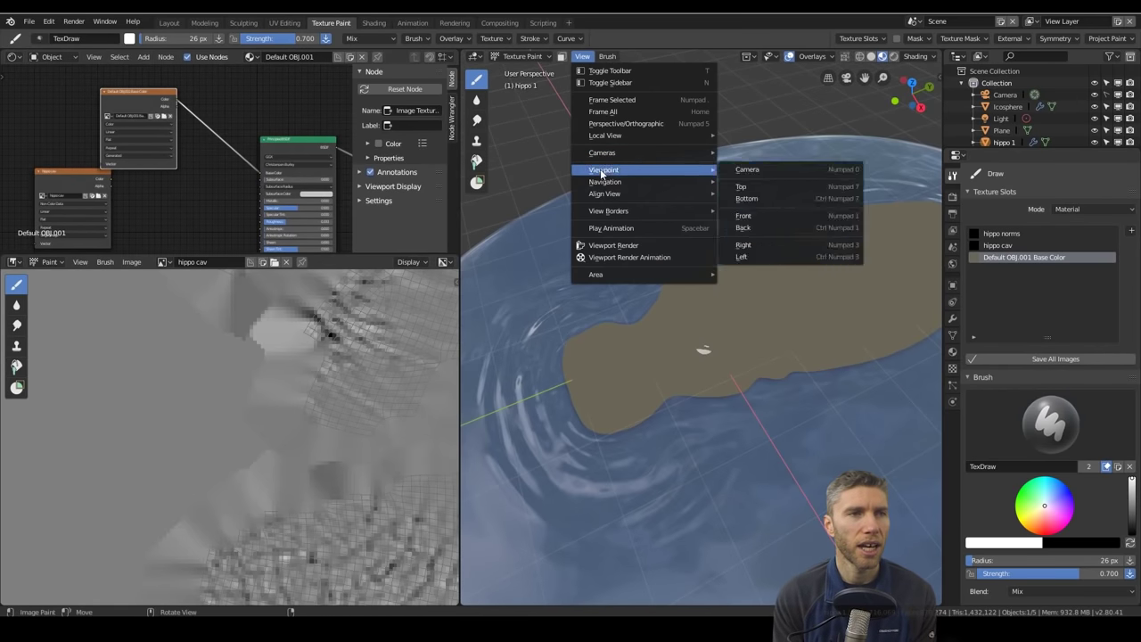
left_click(915, 56)
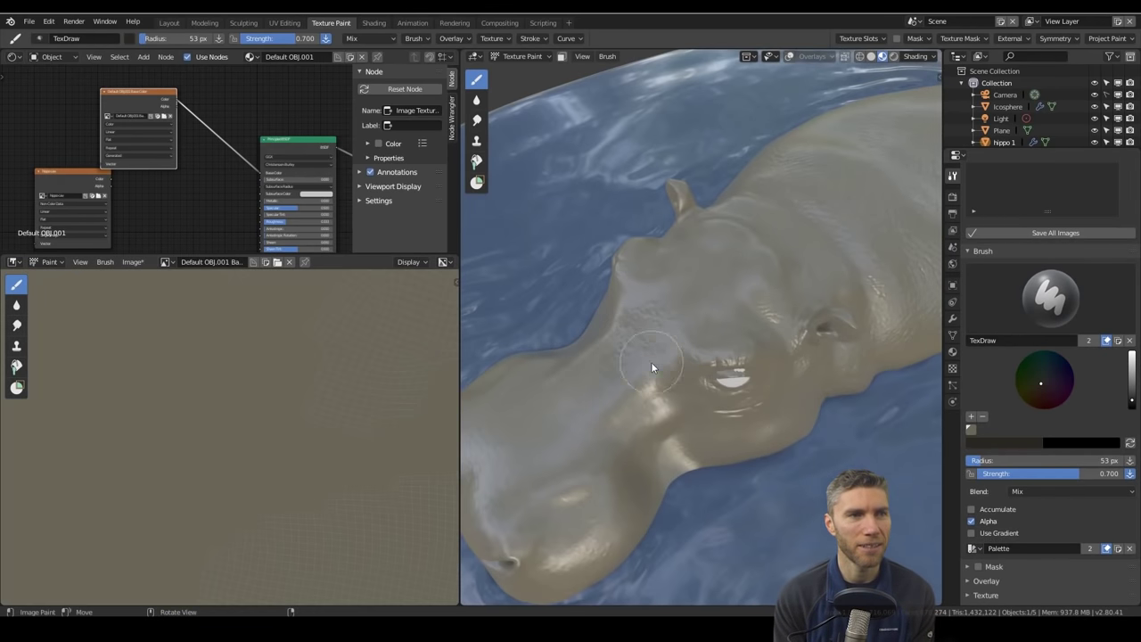
scroll(997, 535, "down", 3)
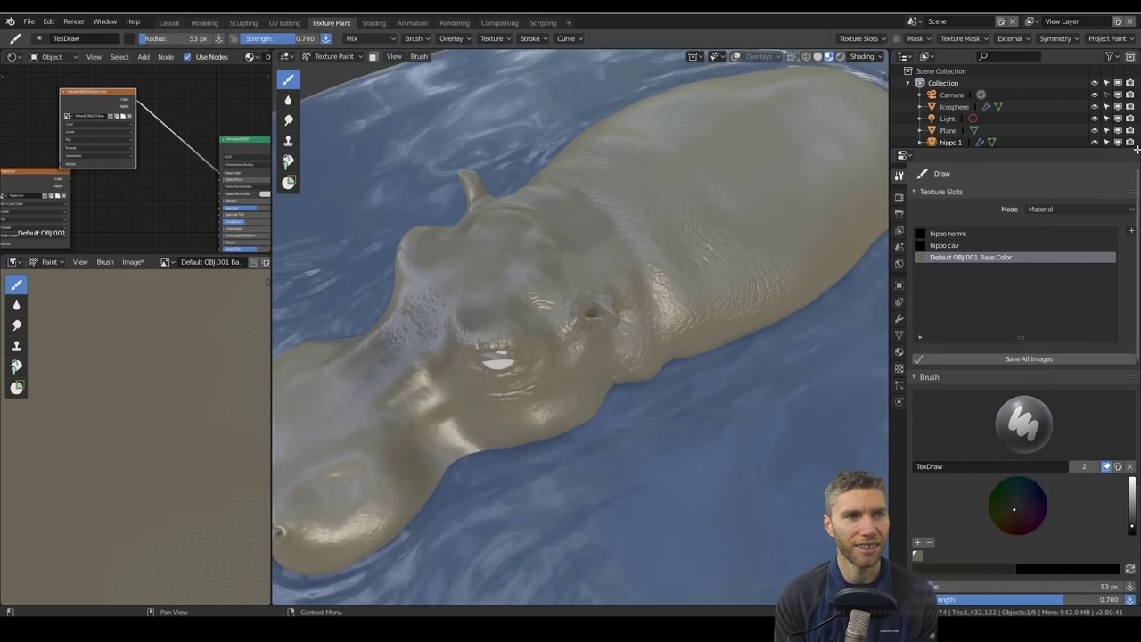
Give the paint brush a new texture of type Clouds
left_click_drag(1137, 150, 1043, 178)
left_click(1044, 367)
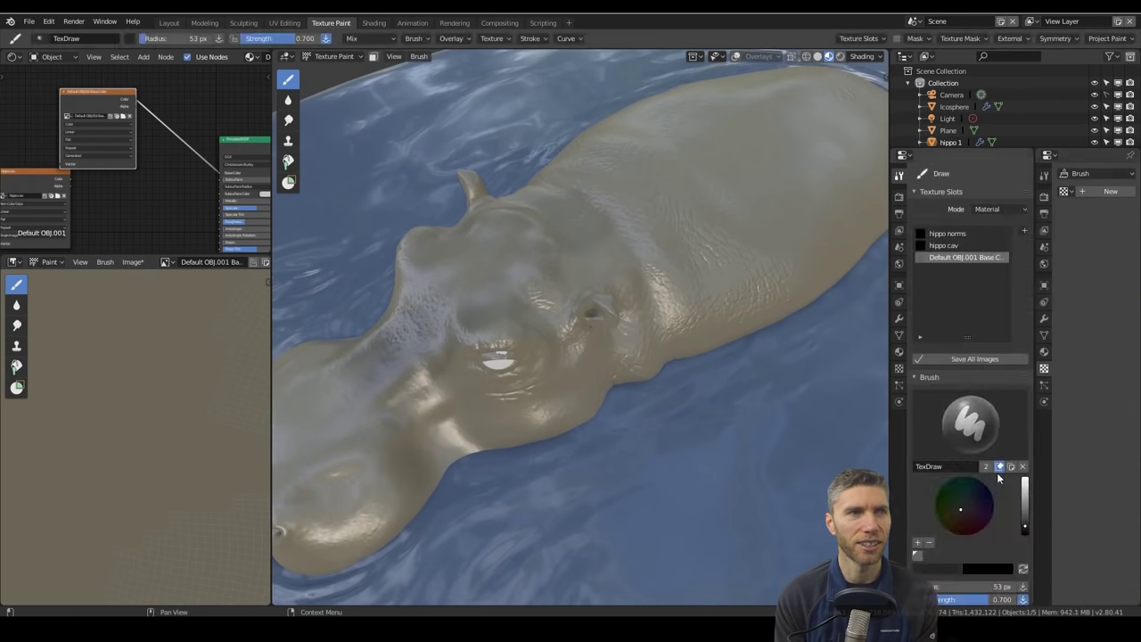
scroll(989, 406, "down", 8)
left_click(981, 499)
left_click(1129, 210)
left_click(1080, 168)
Paint a darker patch on the hippo's head and enable ambient occlusion
left_click_drag(490, 245, 593, 228)
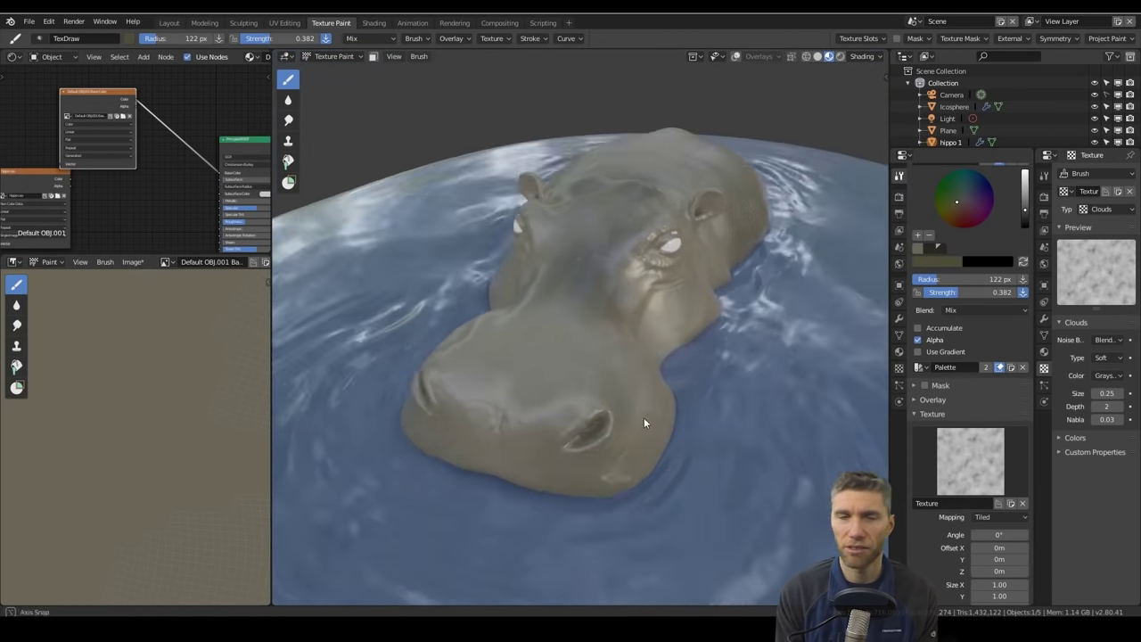
left_click(899, 196)
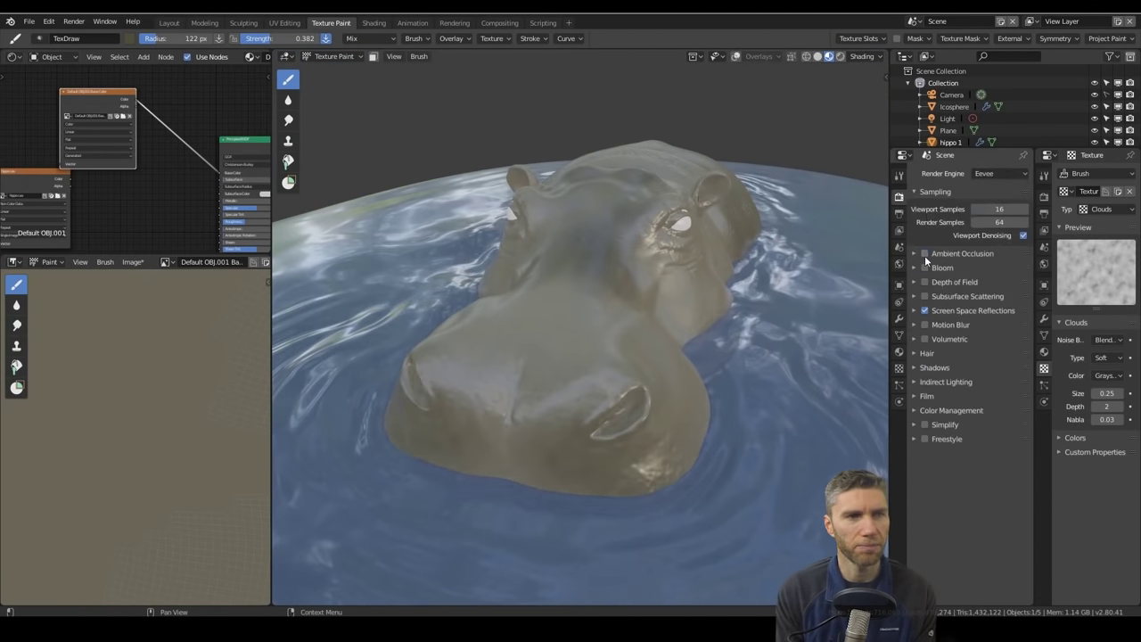
left_click(924, 254)
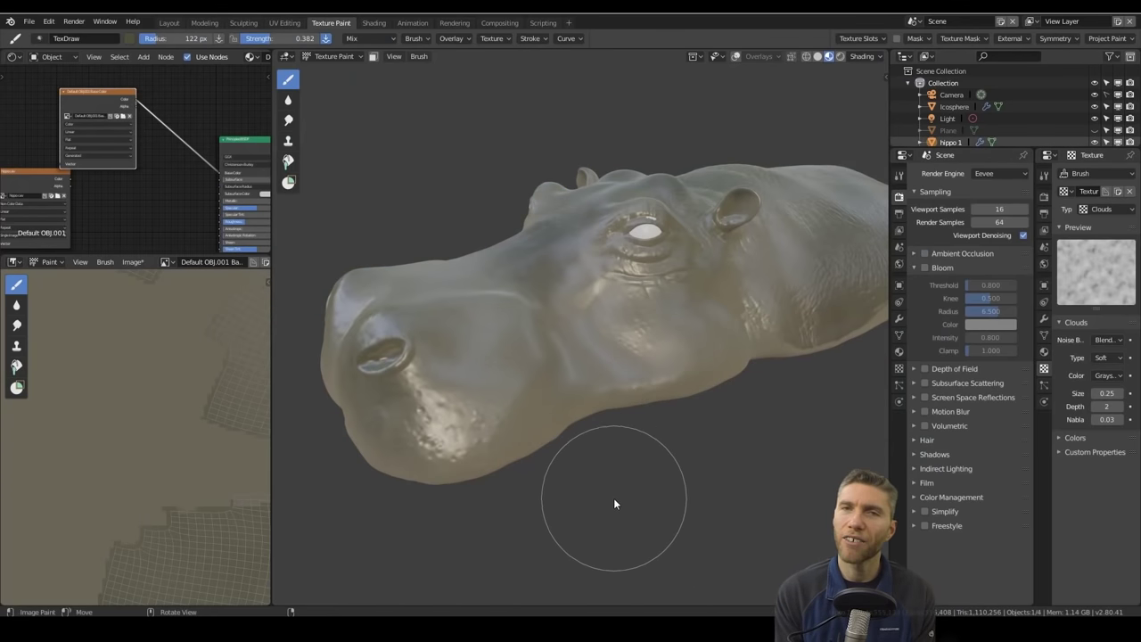
Check the brush and render settings while orbiting around the hippo's eye and snout
middle_click_drag(614, 499, 590, 431)
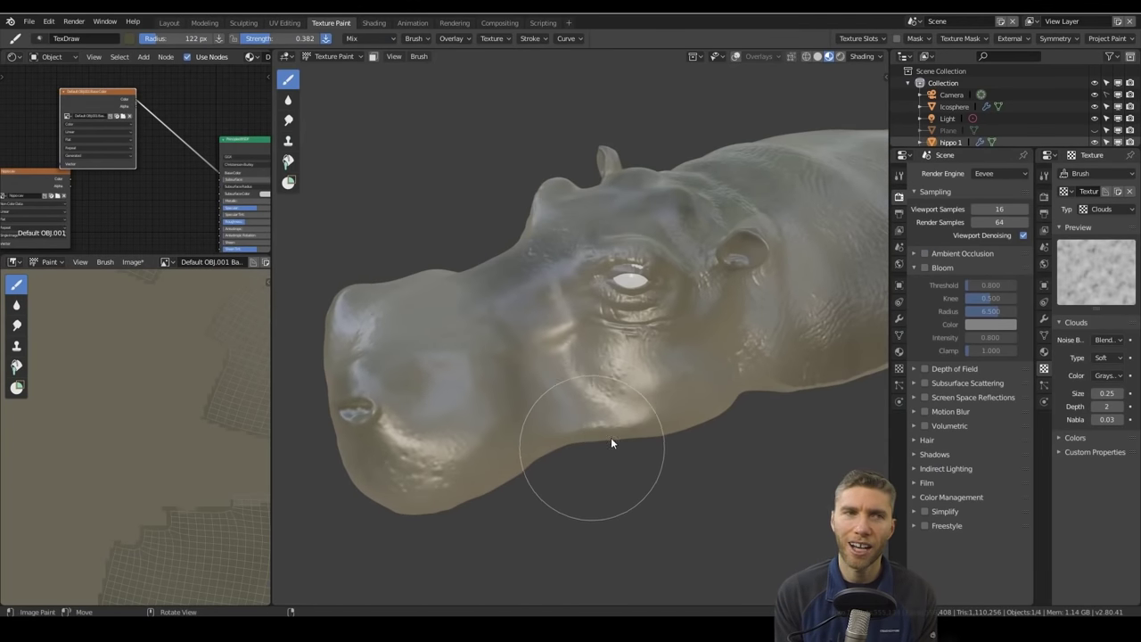
left_click(899, 175)
scroll(964, 431, "down", 3)
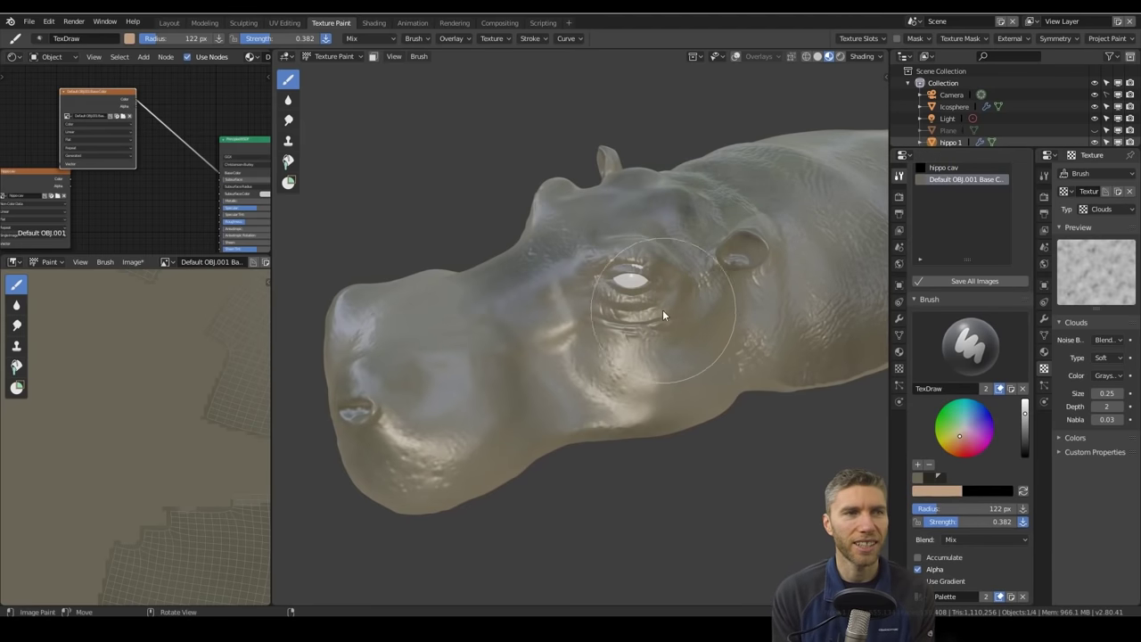
scroll(962, 284, "down", 6)
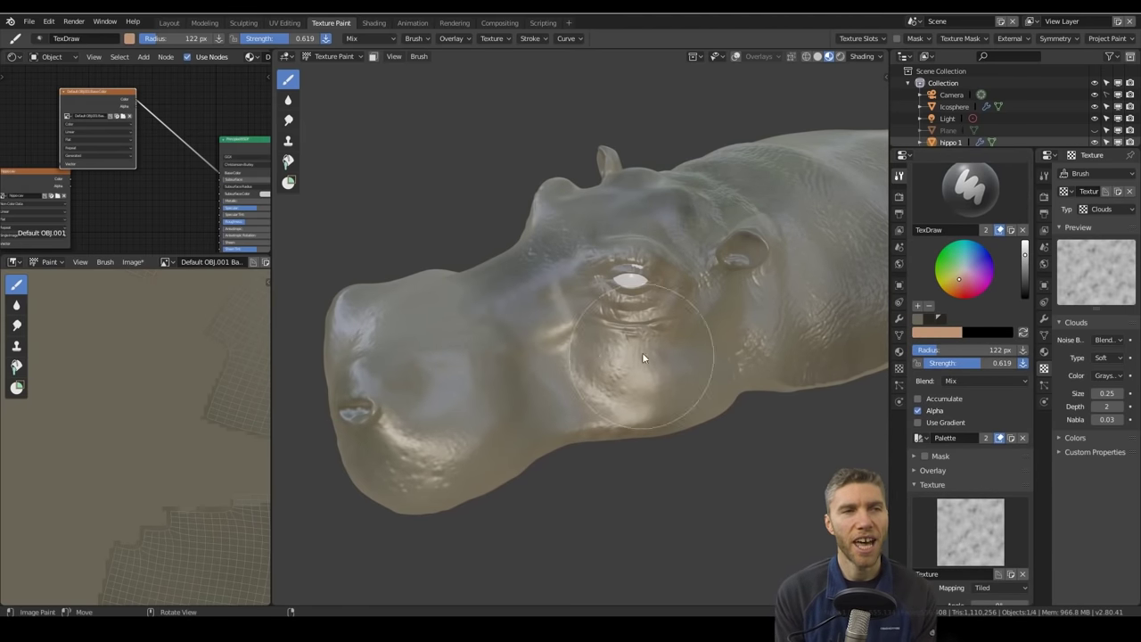
left_click(899, 196)
left_click(898, 176)
scroll(591, 223, "up", 4)
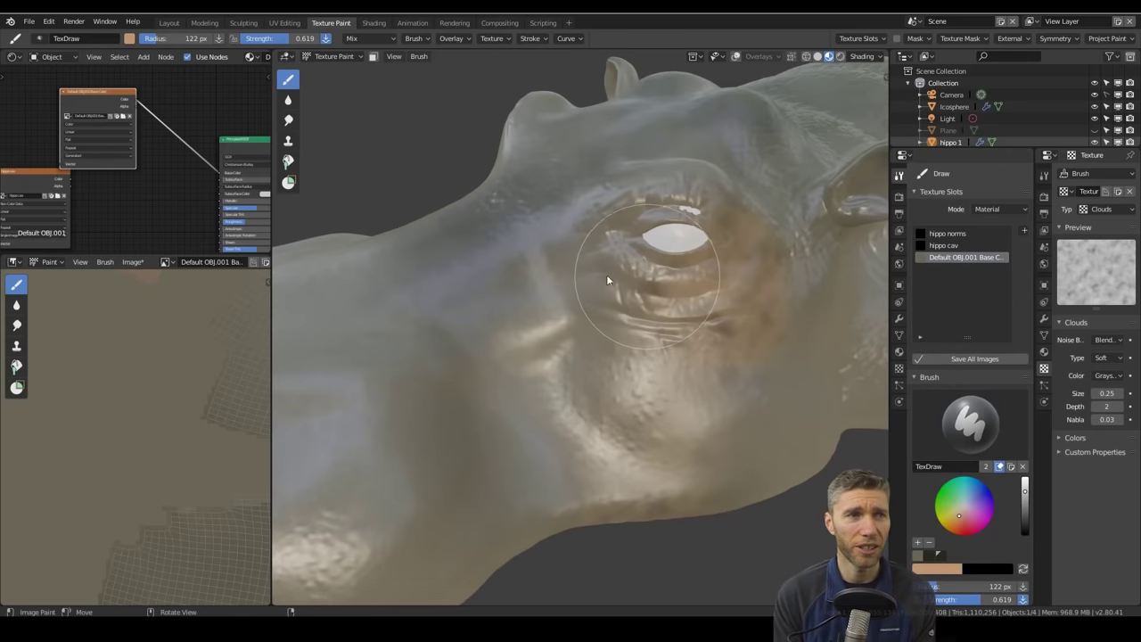
mouse_move(591, 223)
middle_mouse_down()
mouse_move(633, 266)
mouse_move(675, 233)
mouse_move(633, 383)
middle_mouse_up()
scroll(633, 378, "down", 4)
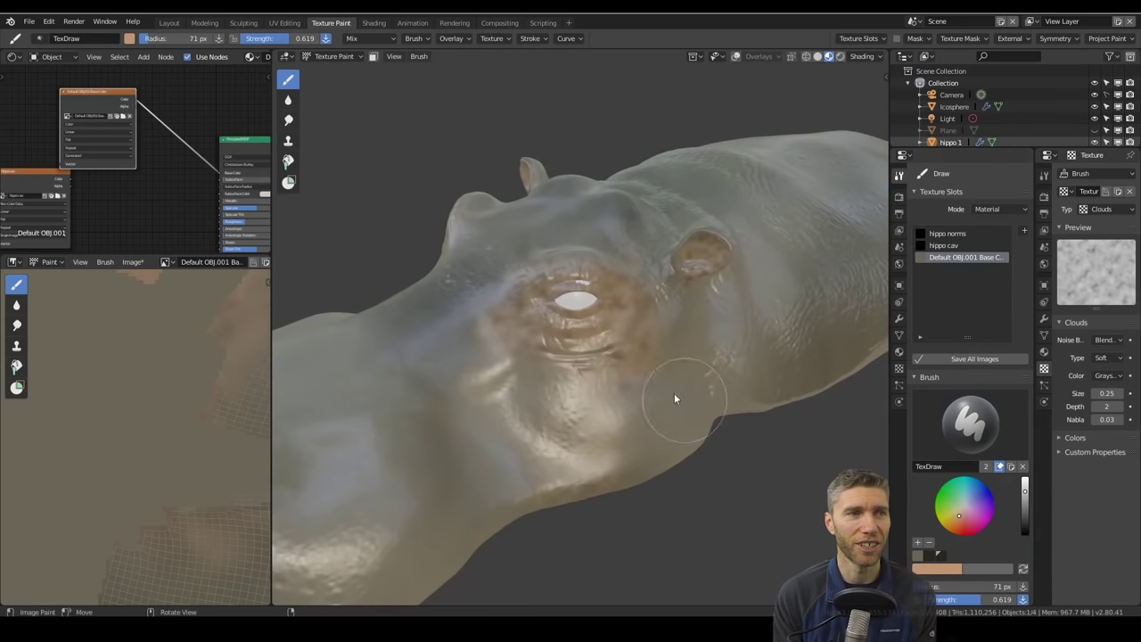
middle_click_drag(616, 328, 646, 356)
mouse_move(699, 299)
middle_mouse_down()
mouse_move(625, 400)
mouse_move(713, 419)
middle_mouse_up()
Lower the brush strength to 0.450 and switch the paint colour to grey
key("shift+f")
left_click(699, 504)
mouse_move(742, 515)
middle_mouse_down()
mouse_move(605, 406)
mouse_move(560, 390)
mouse_move(575, 446)
mouse_move(624, 440)
mouse_move(589, 385)
middle_mouse_up()
scroll(605, 405, "up", 3)
scroll(560, 390, "down", 2)
key("s")
Paint darker grey tones over the hippo's head
mouse_move(628, 432)
middle_mouse_down()
mouse_move(637, 430)
mouse_move(529, 441)
mouse_move(756, 379)
mouse_move(692, 363)
mouse_move(624, 440)
middle_mouse_up()
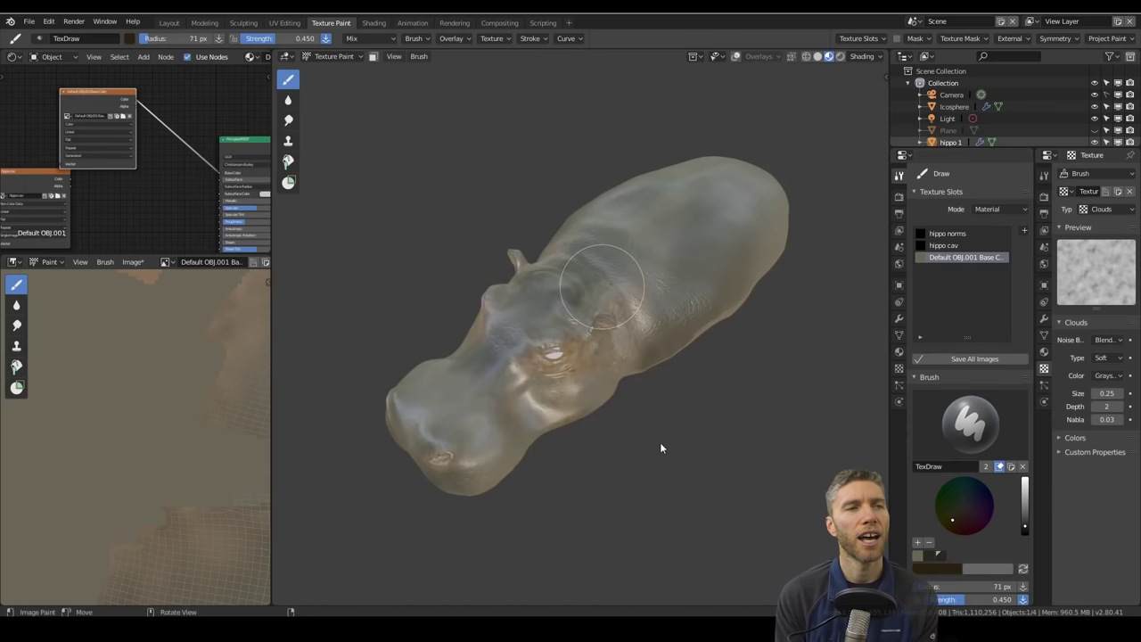
middle_click_drag(654, 448, 553, 406)
scroll(553, 406, "up", 3)
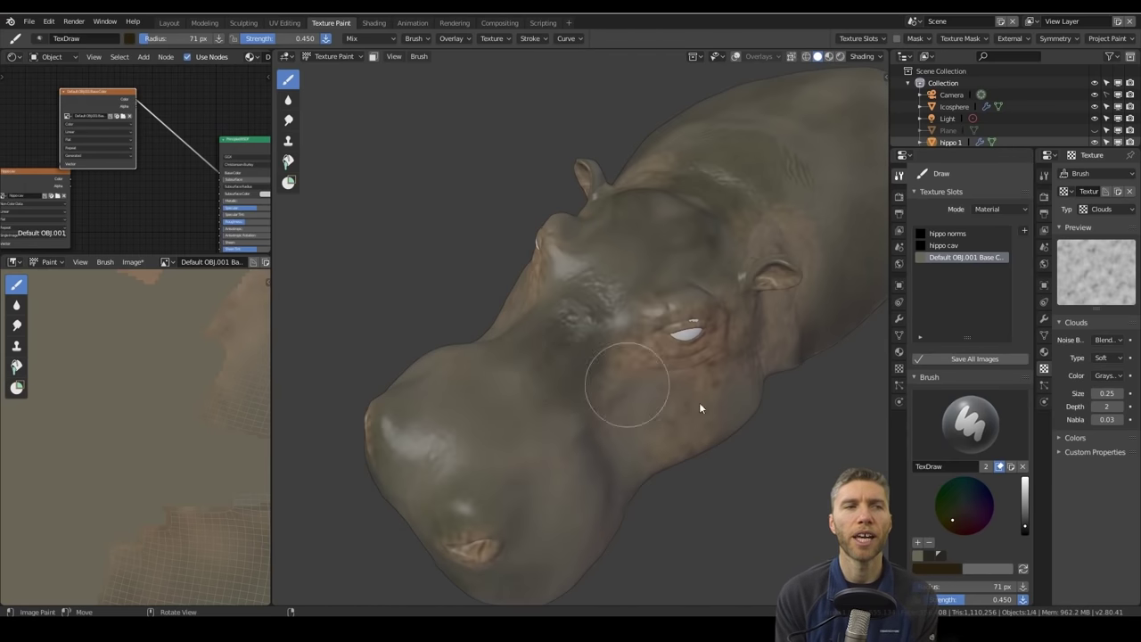
mouse_move(760, 396)
middle_mouse_down()
mouse_move(493, 366)
mouse_move(551, 260)
middle_mouse_up()
Switch to the Smear brush and blend the painted colours on the hippo's body
key("shift+space")
mouse_move(508, 377)
middle_mouse_down()
mouse_move(565, 386)
mouse_move(565, 374)
mouse_move(352, 381)
middle_mouse_up()
scroll(596, 417, "down", 3)
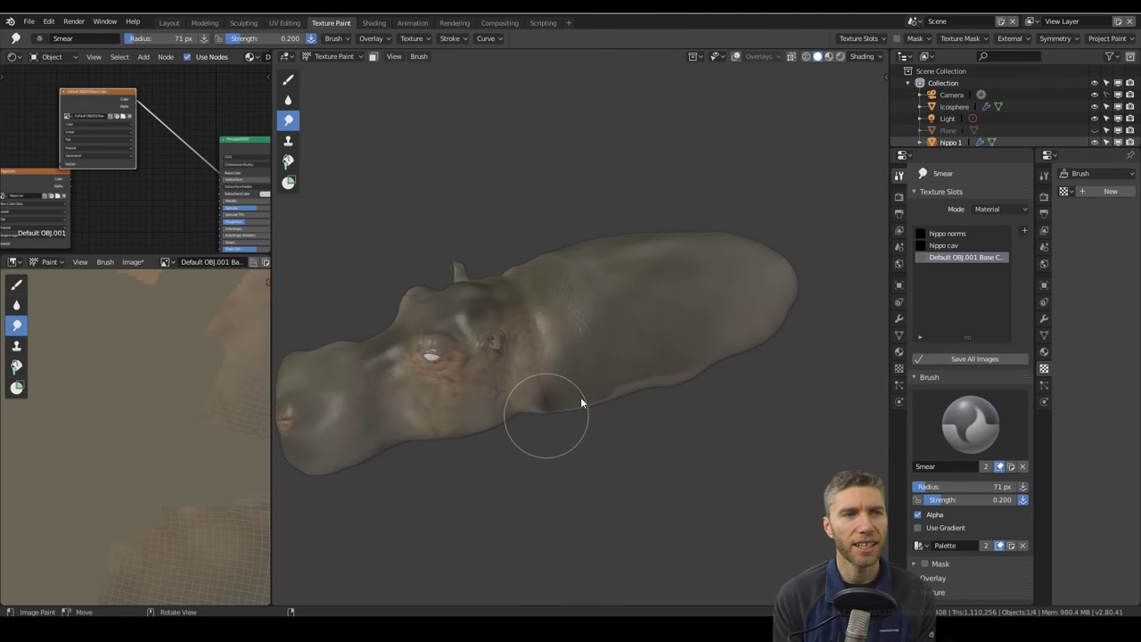
middle_click_drag(622, 445, 670, 472)
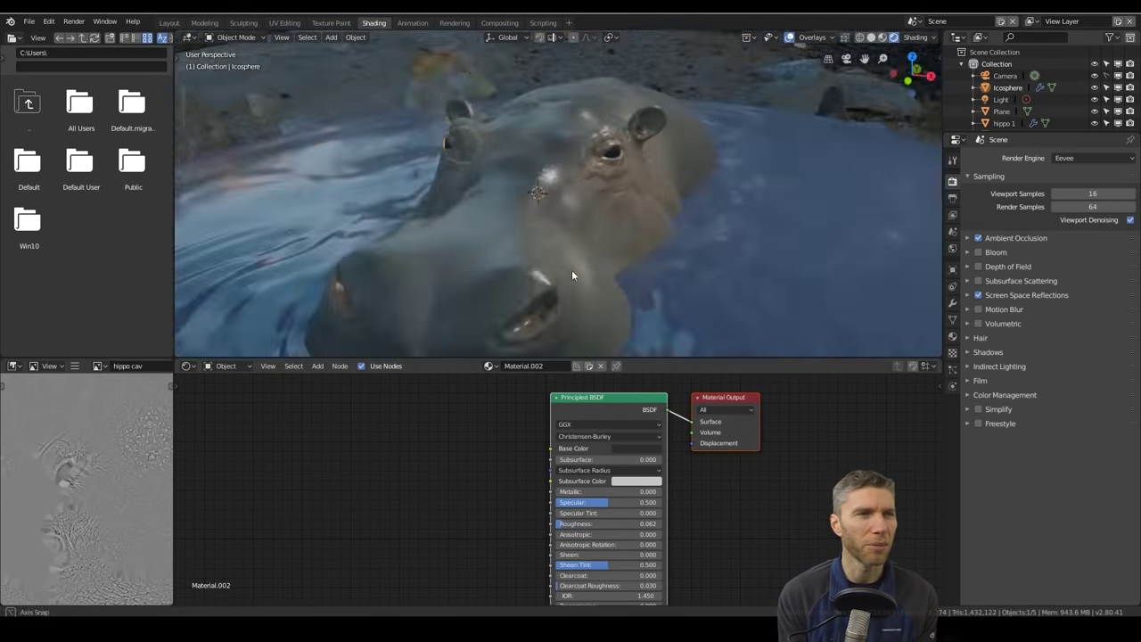
Set the colour Mix node's blend mode to Overlay
left_click(637, 447)
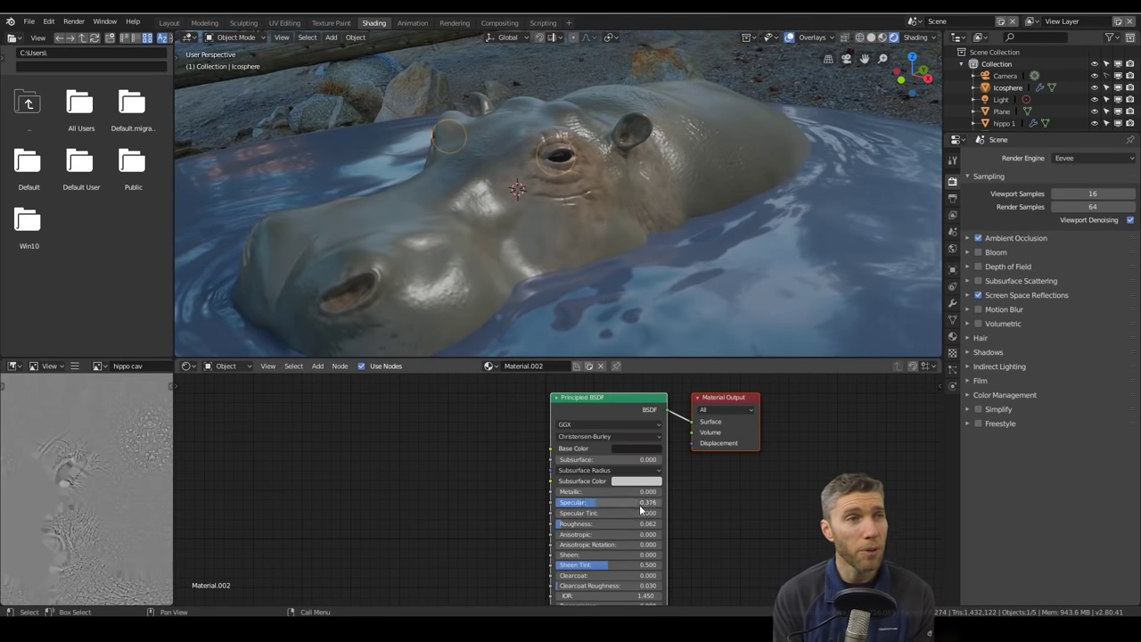
left_click(481, 472)
left_click(477, 399)
scroll(550, 483, "down", 2)
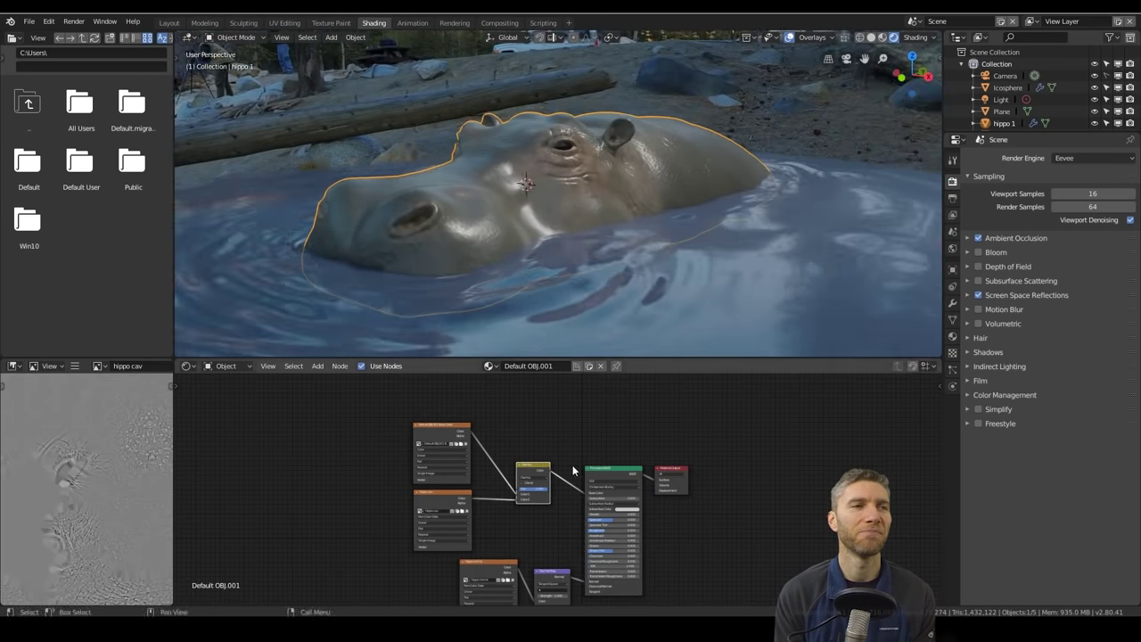
scroll(587, 497, "up", 8)
Give the skin a pinkish Subsurface Color at 0.05 and enable Subsurface Scattering
key("Return")
left_click(702, 528)
left_click(744, 312)
left_click(978, 281)
double_click(691, 484)
type("0.05")
key("Return")
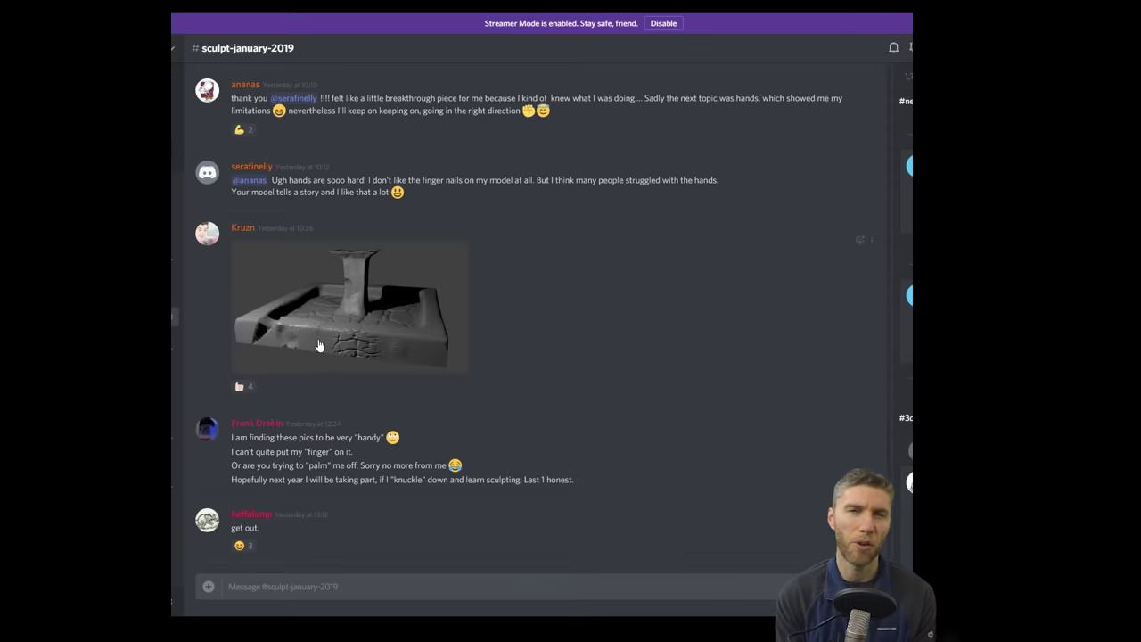
View the fountain, hands and teddy bear sculpt images at full size
left_click(318, 345)
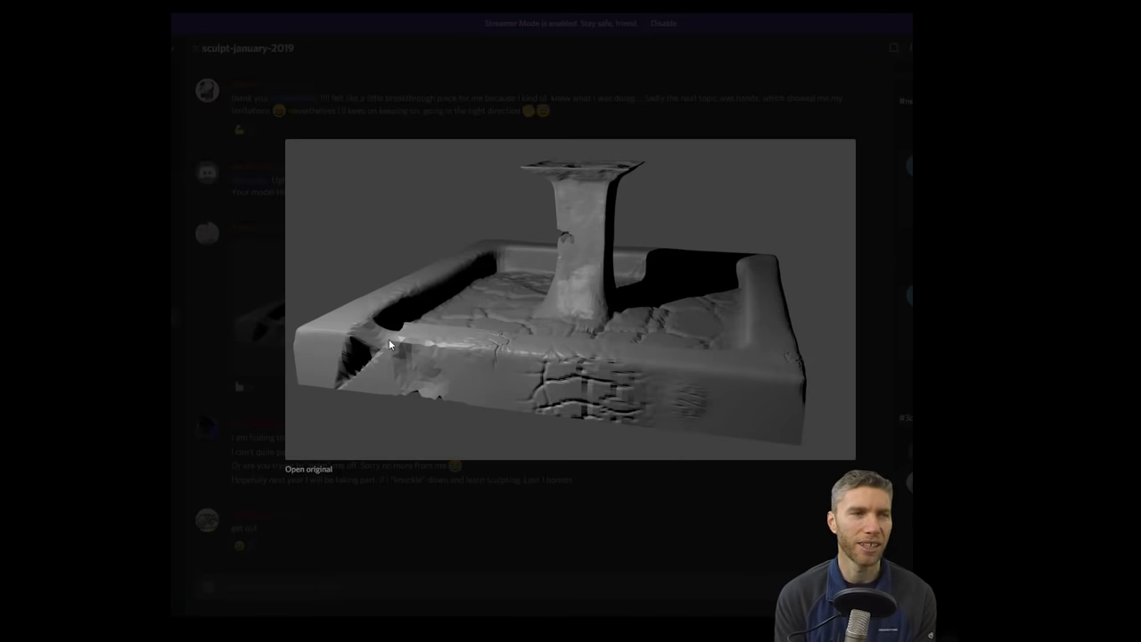
left_click(219, 342)
scroll(503, 346, "down", 3)
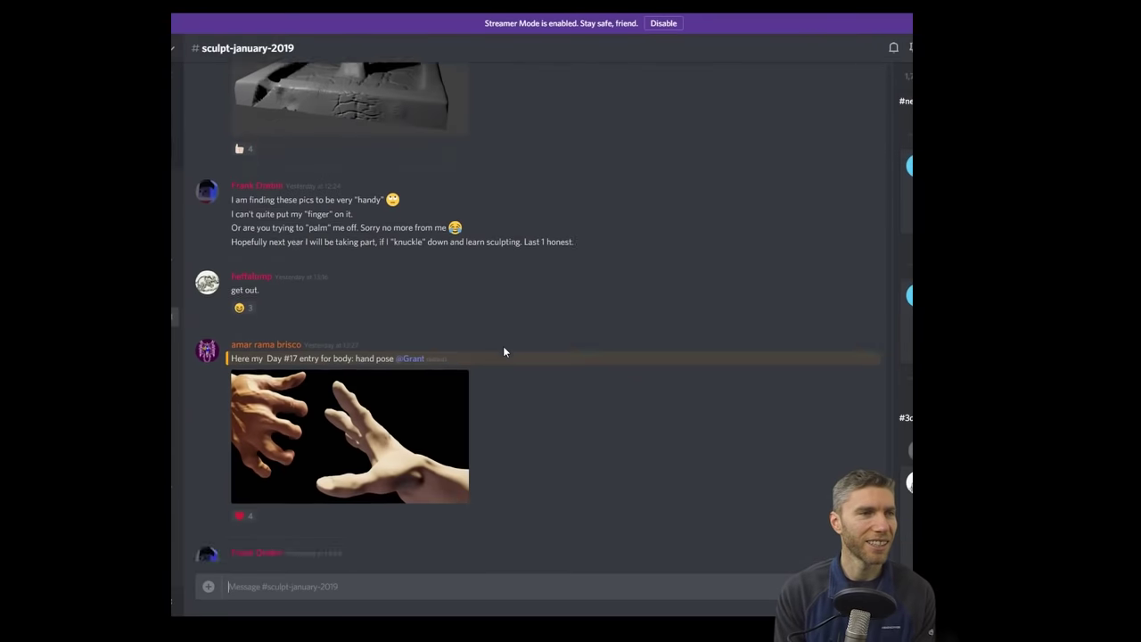
left_click(344, 420)
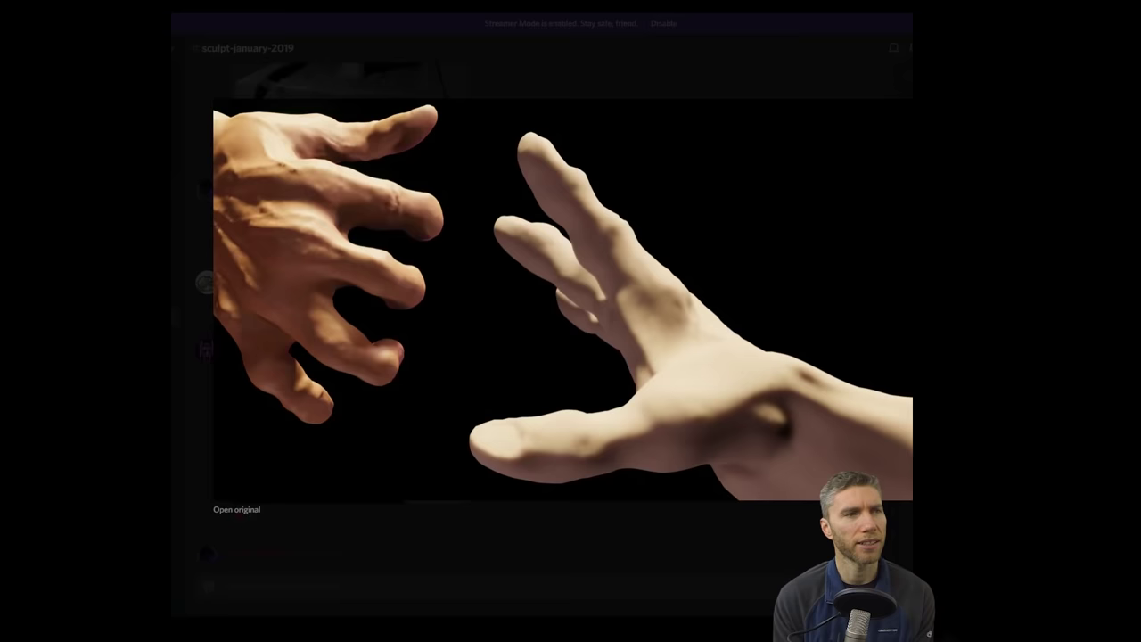
key("Escape")
scroll(541, 443, "down", 3)
scroll(541, 444, "down", 3)
scroll(541, 443, "down", 1)
left_click(331, 411)
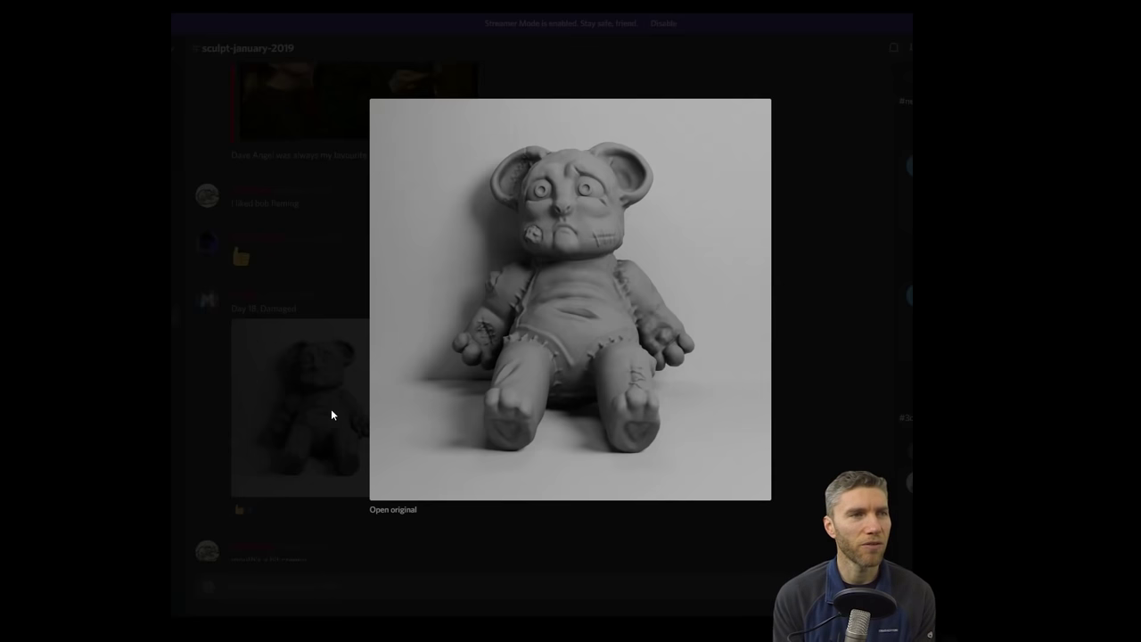
key("Escape")
View the red dragon, seated figure and Bowser grid images at full size
scroll(429, 434, "down", 4)
scroll(401, 423, "down", 1)
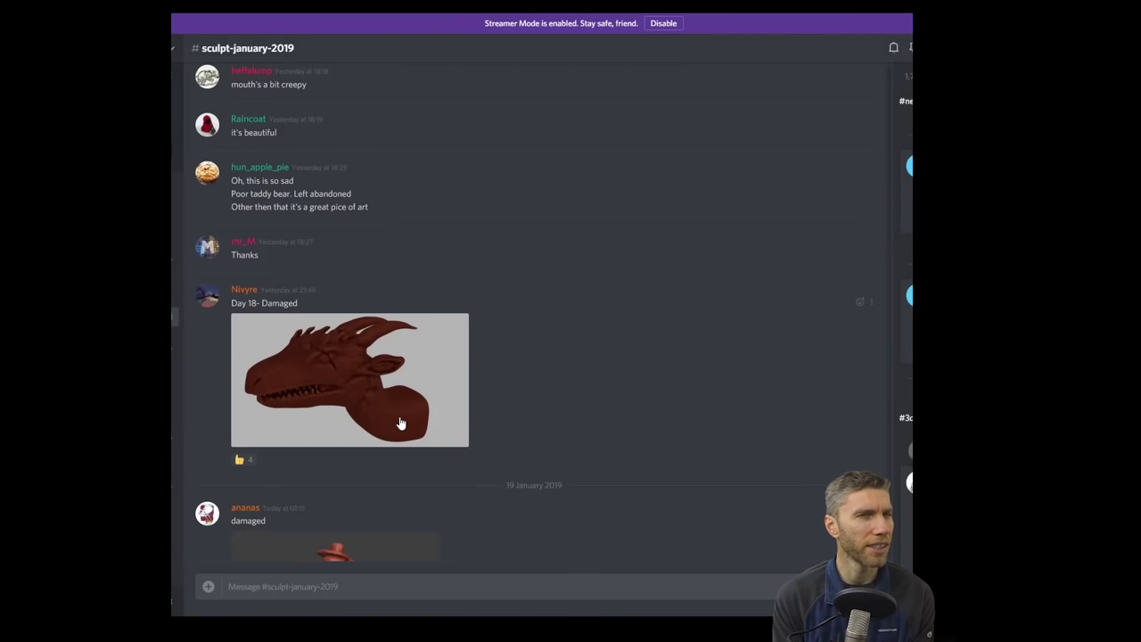
left_click(401, 423)
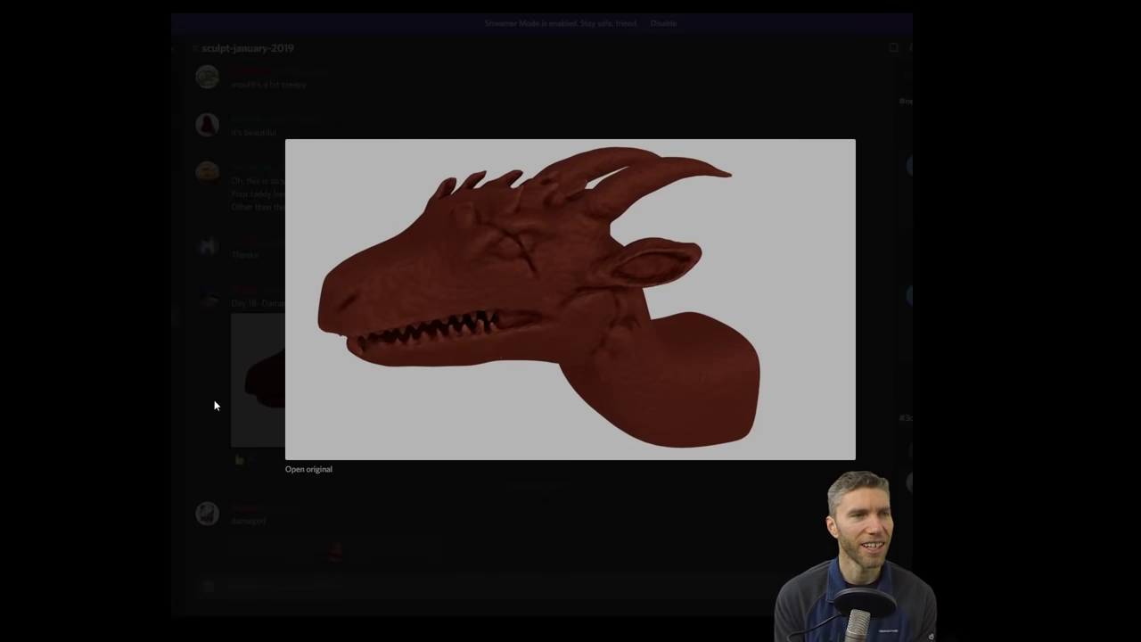
left_click(209, 401)
scroll(377, 413, "down", 1)
scroll(366, 424, "down", 2)
left_click(363, 427)
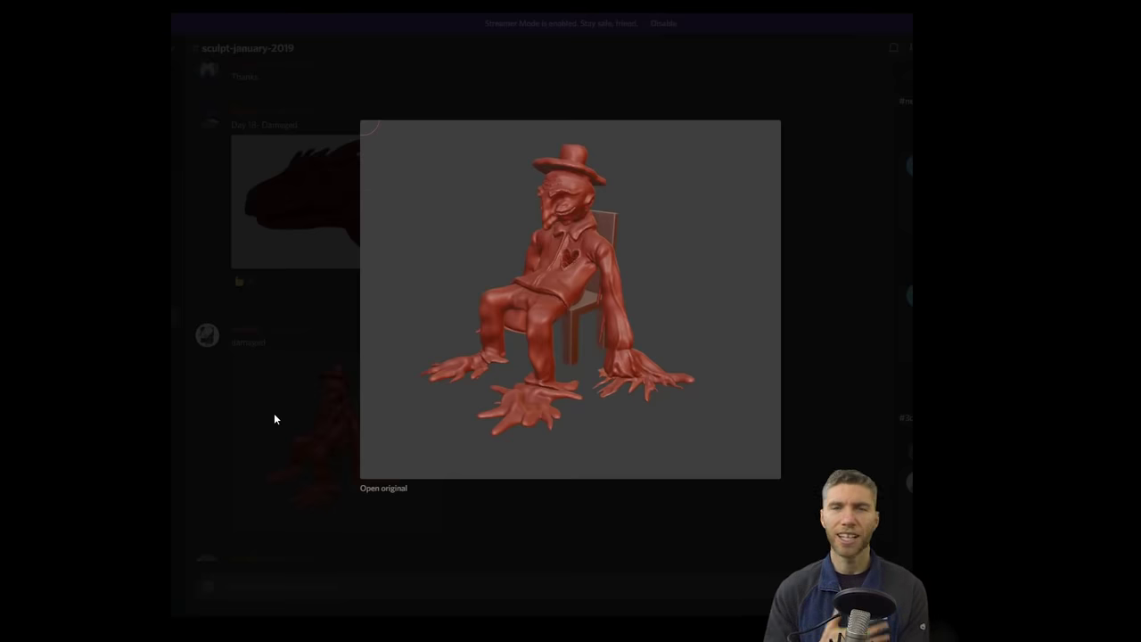
left_click(274, 413)
scroll(281, 406, "down", 3)
left_click(287, 398)
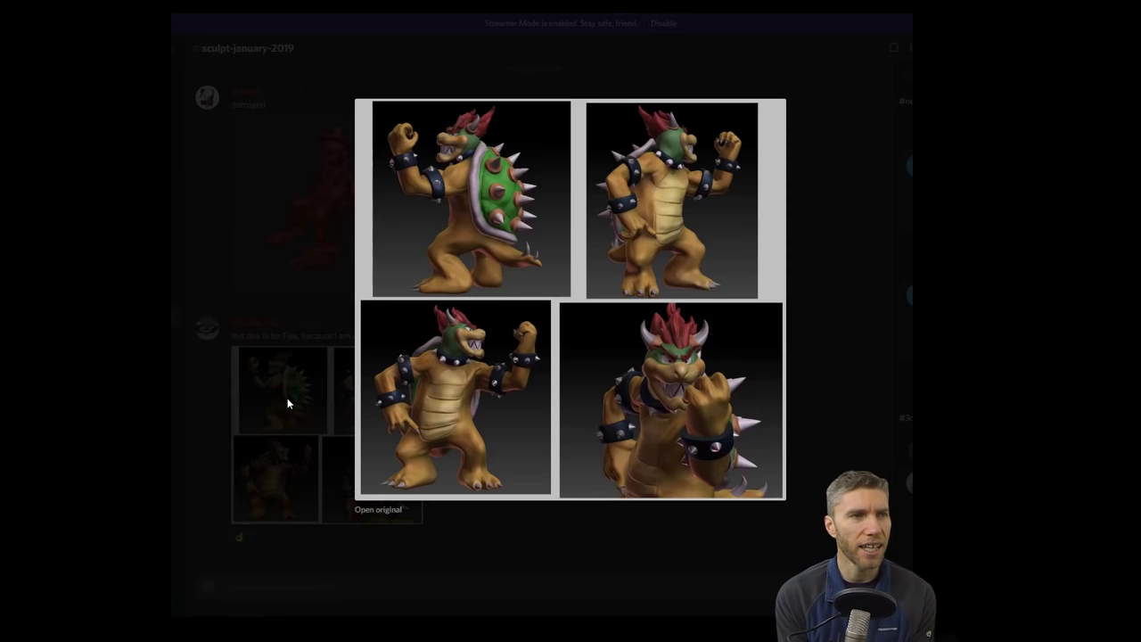
left_click(287, 398)
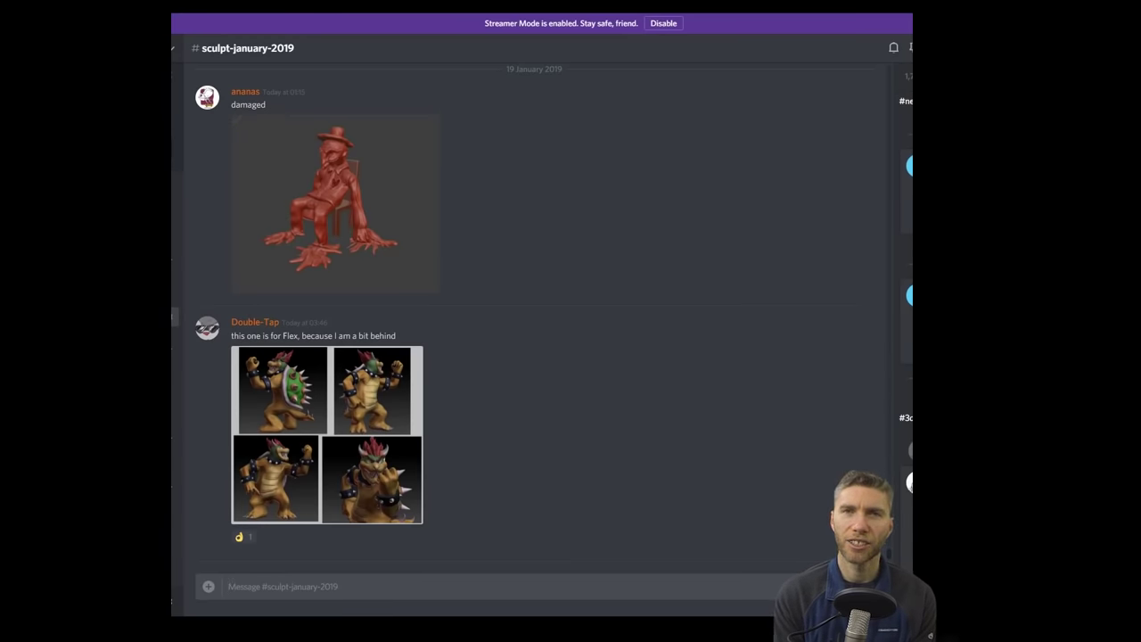